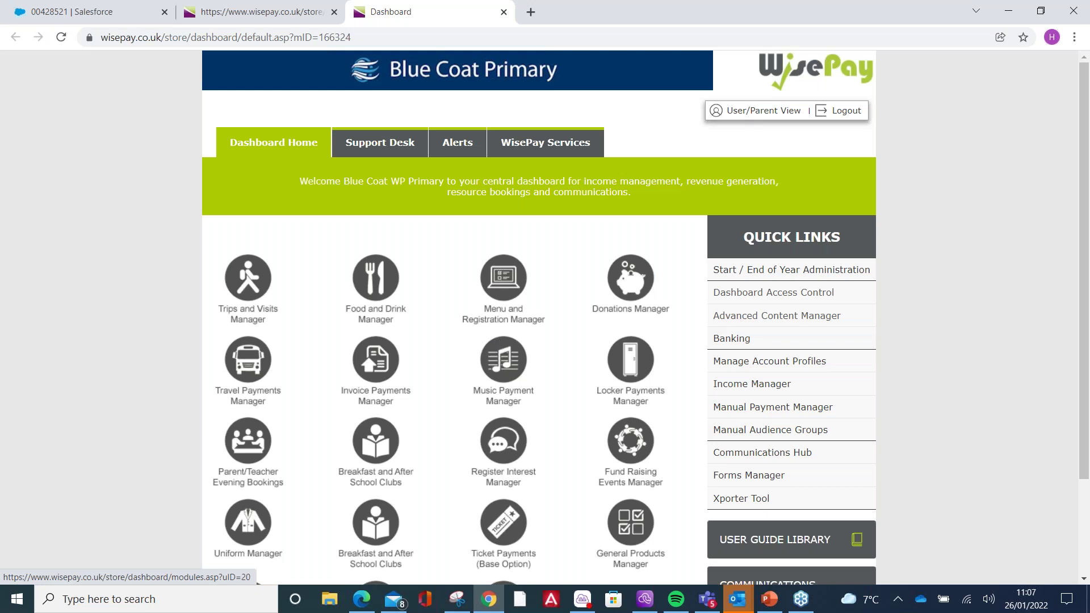
Open the Trips and Visits Manager and start adding a new trip.
click(255, 279)
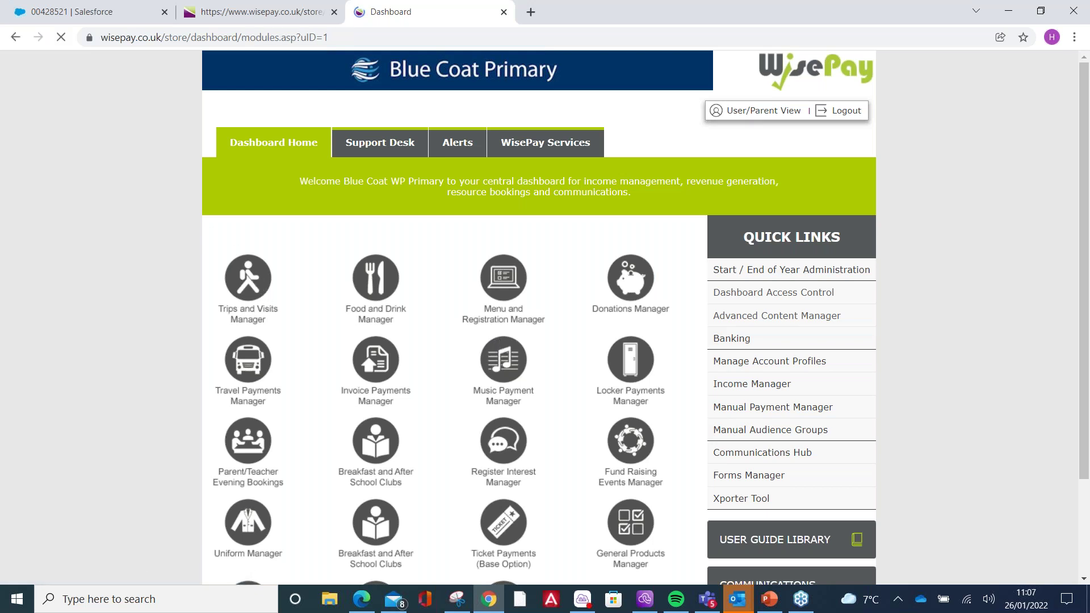
click(507, 289)
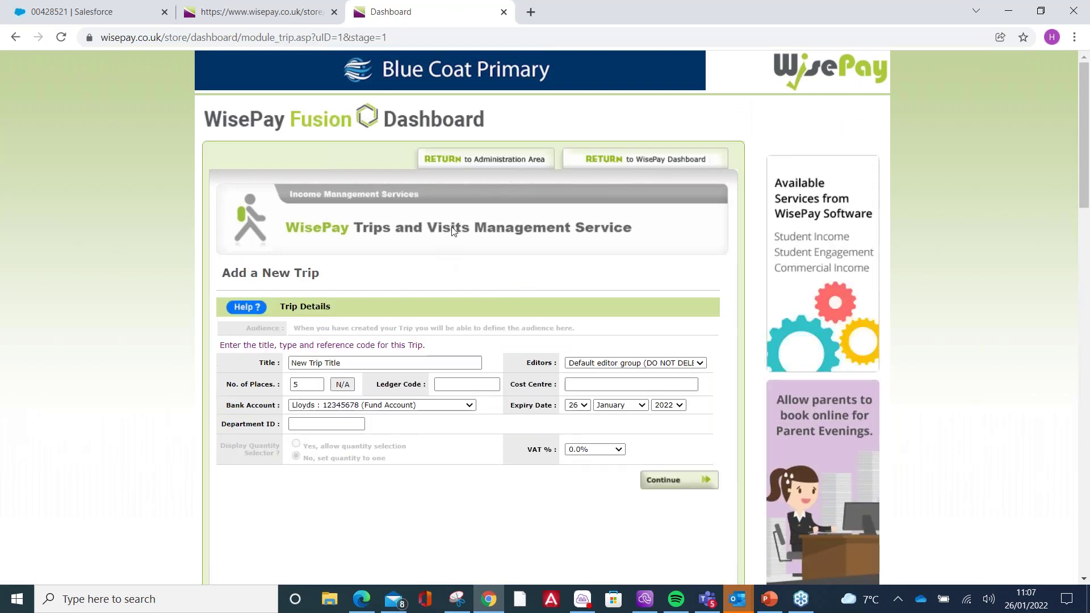
scroll(452, 226, down, 3)
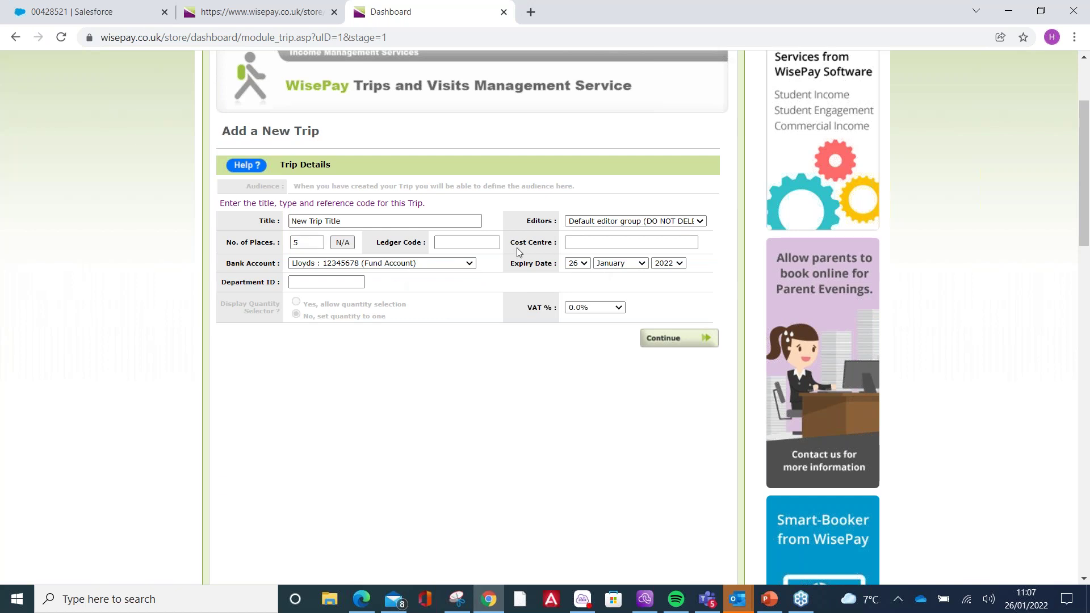
Replace the default trip title with the presenter's first name followed by "Wisepay", correcting any misspelling.
click(424, 222)
key(BackSpace)
key(BackSpace)
key(BackSpace)
key(BackSpace)
key(BackSpace)
key(BackSpace)
key(BackSpace)
key(BackSpace)
key(BackSpace)
key(BackSpace)
key(BackSpace)
key(BackSpace)
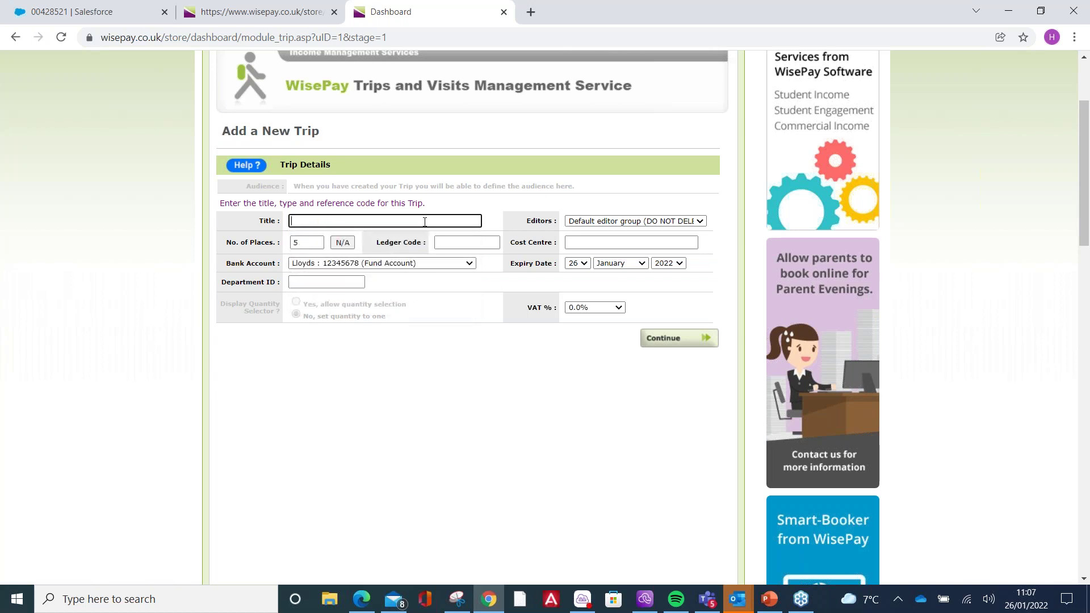
text(Hikary Wisepay)
right_click(303, 221)
click(362, 233)
Check the available bank account, set the trip's expiry month to February, and continue to the description stage.
click(394, 264)
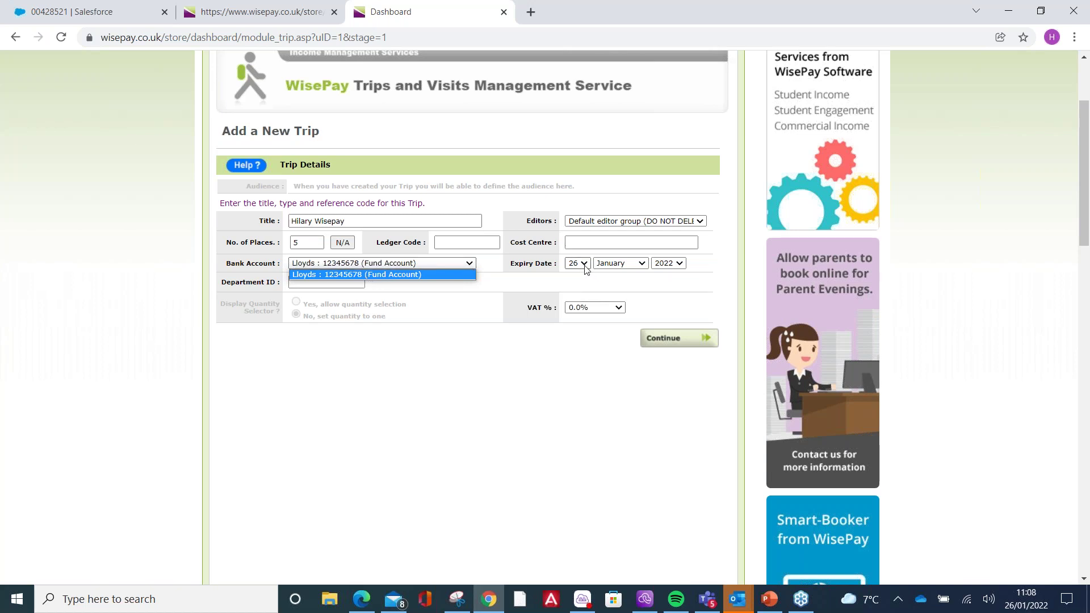
click(619, 263)
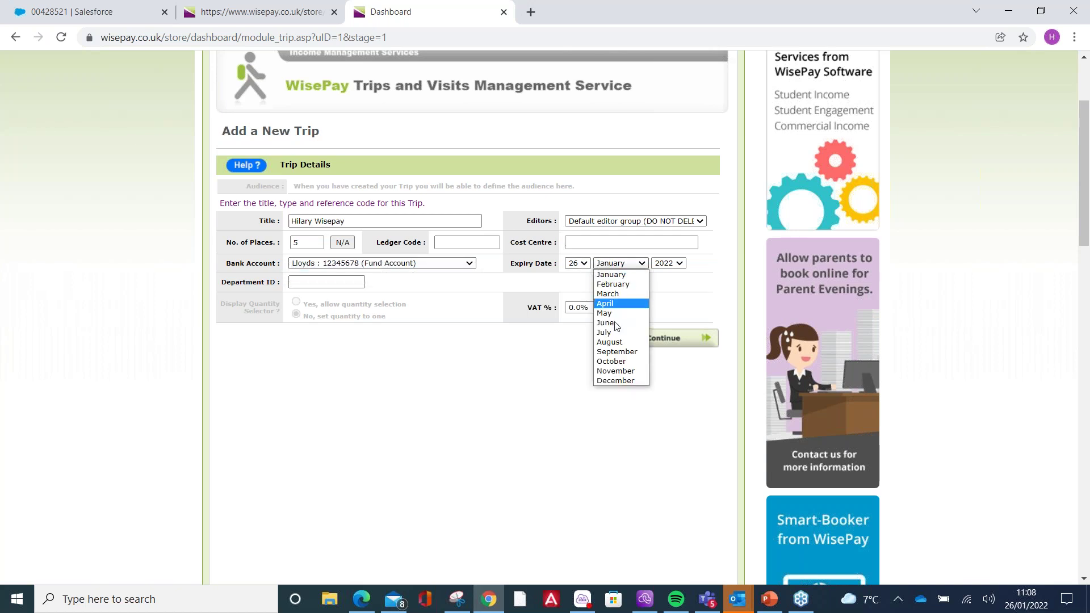
click(622, 286)
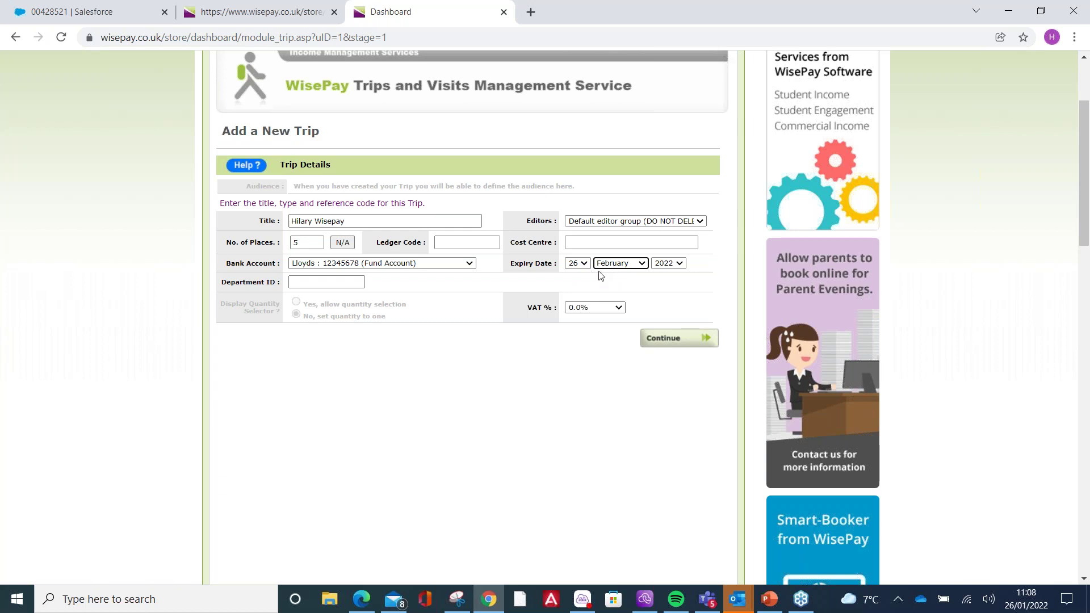
click(661, 341)
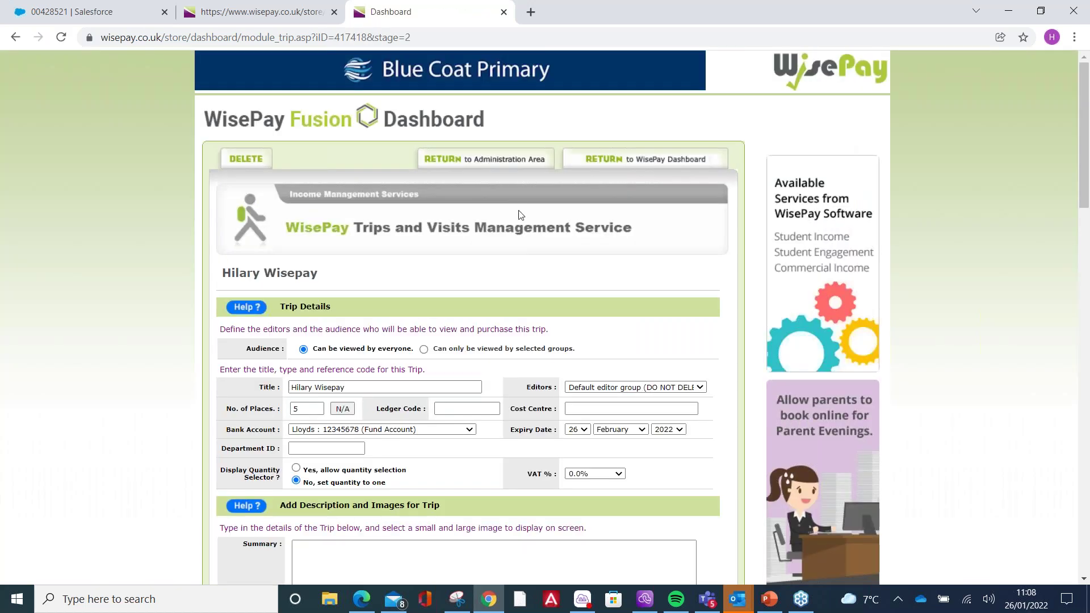
Examine the trip's summary, attachment, checkout notes, image and homepage highlight options.
scroll(444, 198, down, 3)
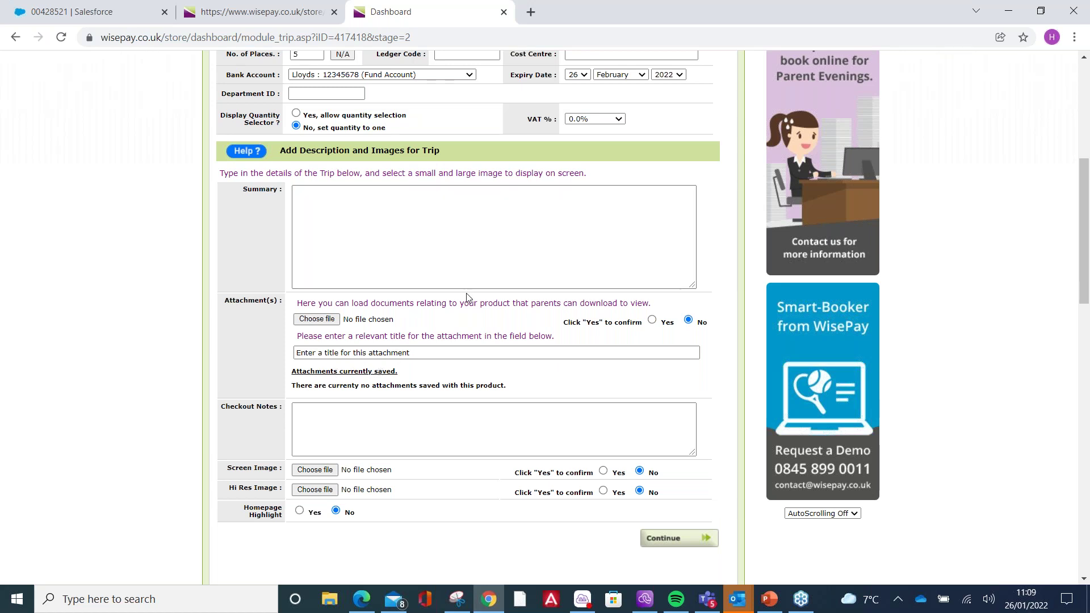
scroll(363, 397, down, 1)
scroll(322, 398, down, 1)
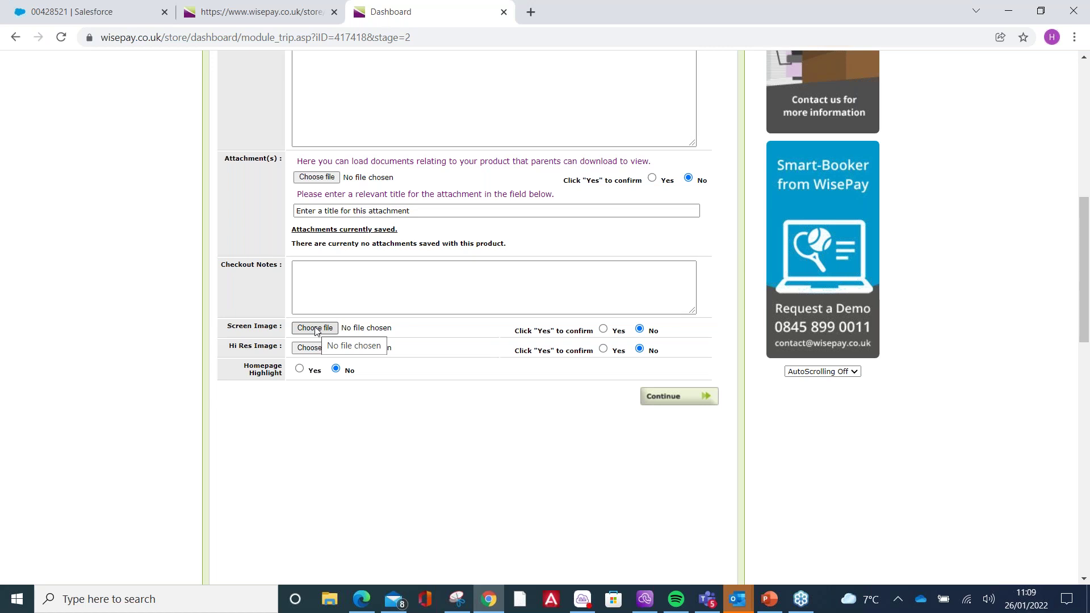
scroll(365, 275, down, 1)
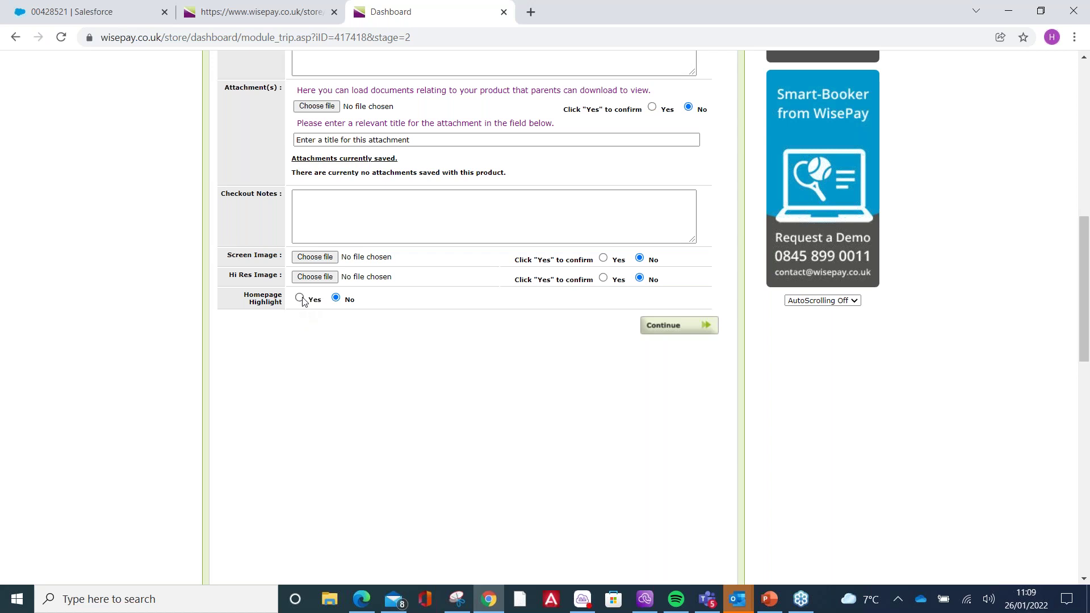
scroll(425, 301, up, 1)
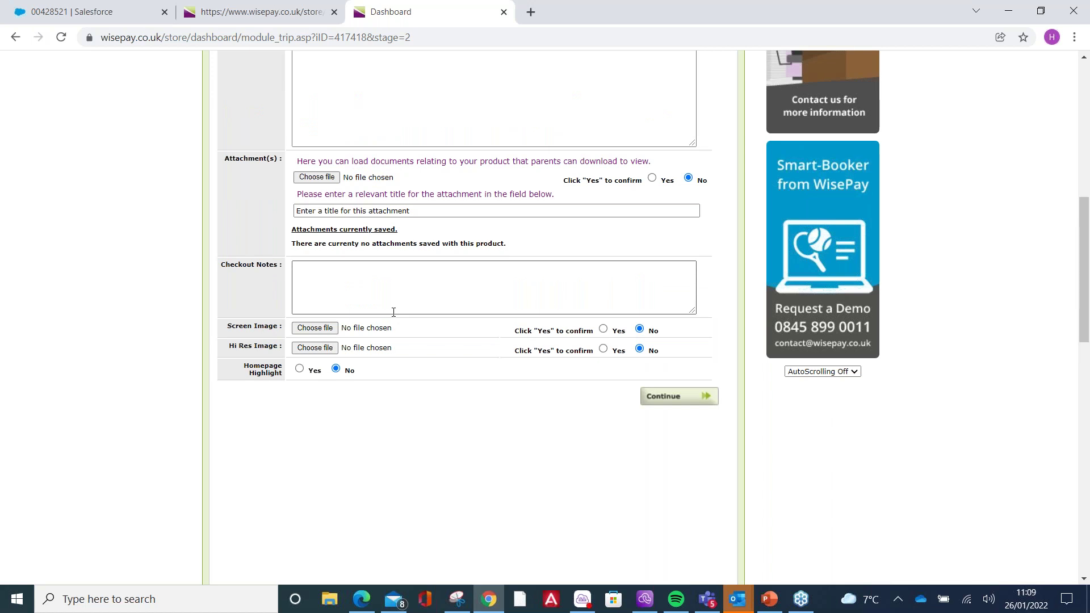
scroll(394, 311, up, 4)
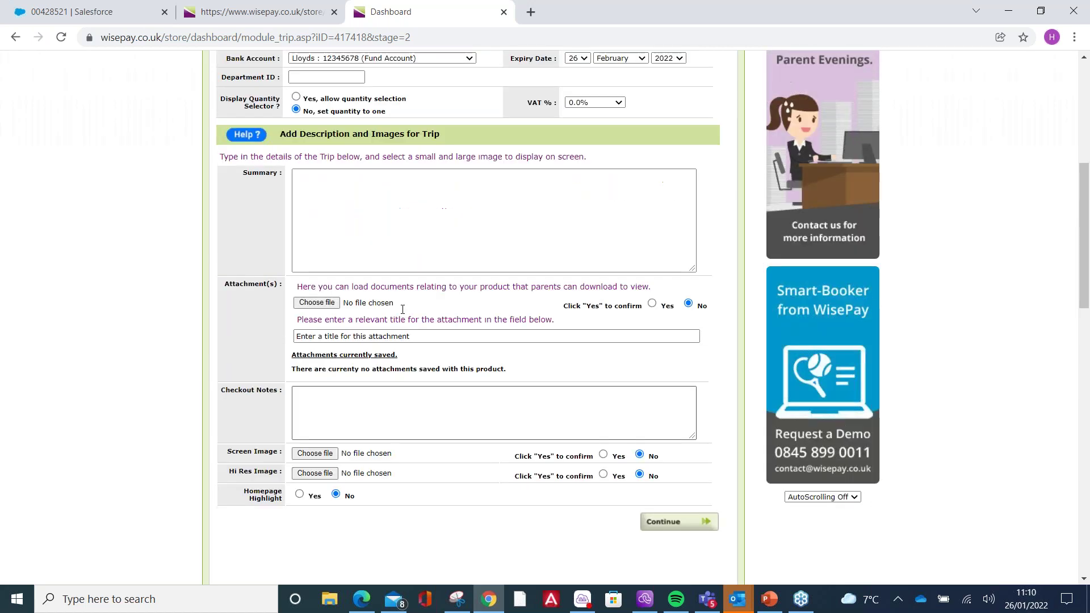
Open the dashboard in a separate tab, switch to the User/Parent View, and look through its Highlights section.
click(301, 14)
click(537, 183)
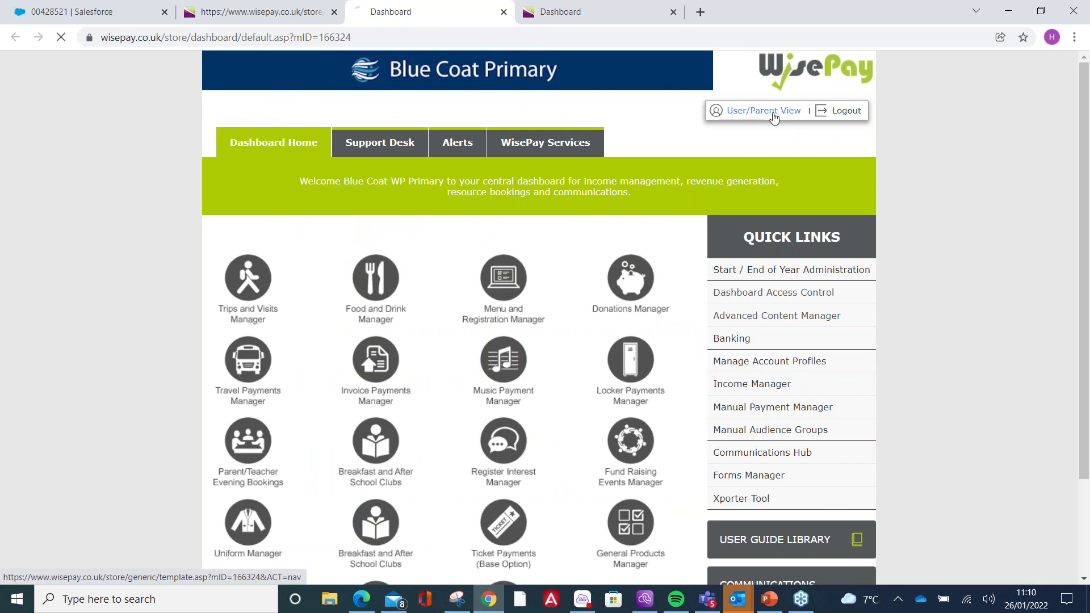
click(761, 112)
scroll(594, 156, down, 4)
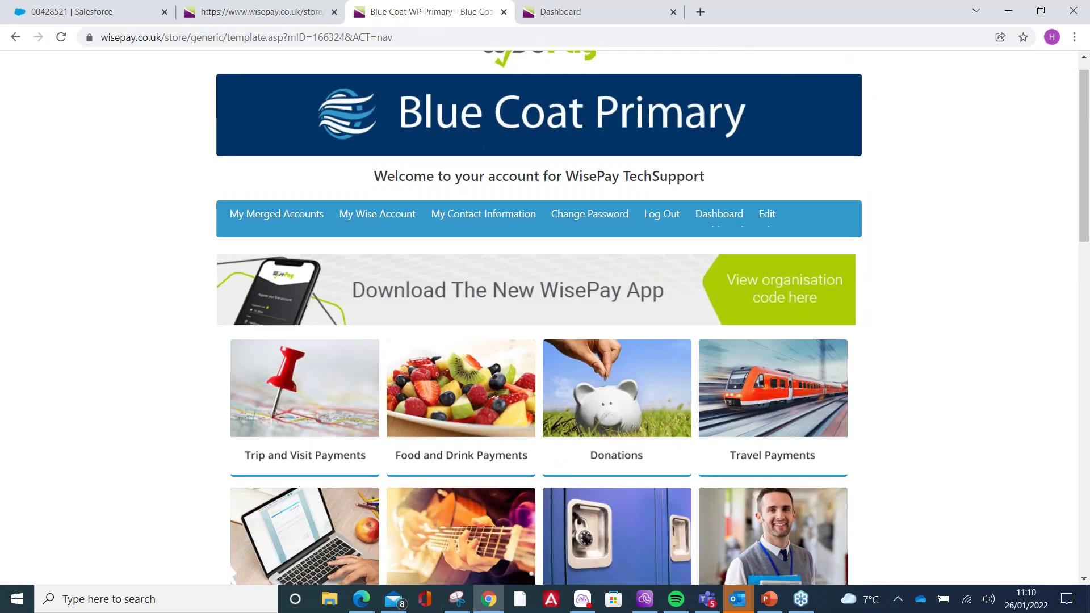
scroll(593, 156, up, 3)
scroll(598, 158, down, 12)
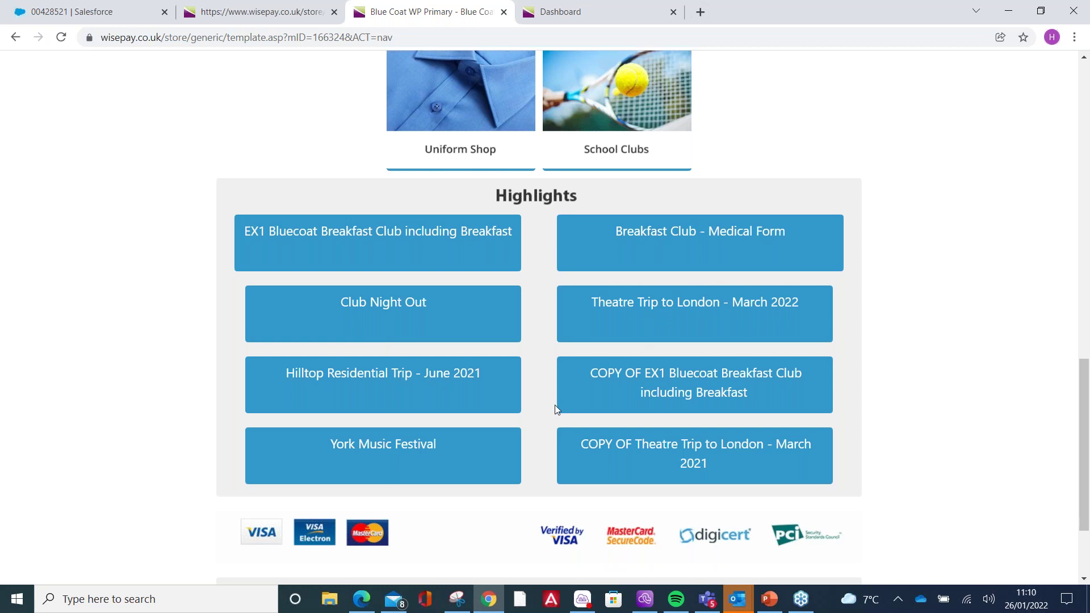
Return to the trip form, continue with the homepage highlight left at No, and save the price type as Fixed.
click(615, 9)
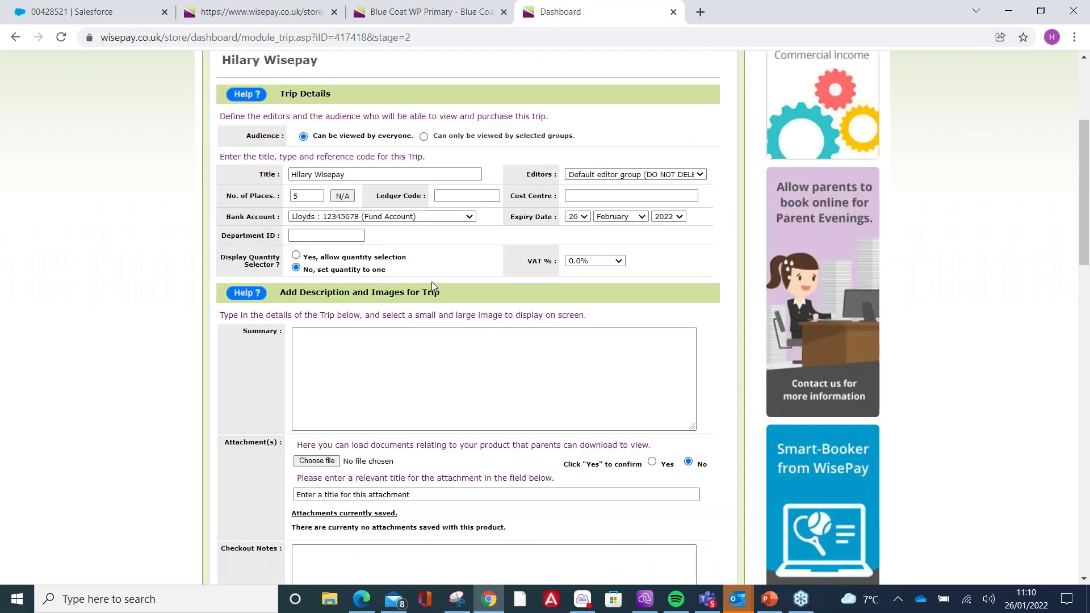
scroll(297, 375, down, 5)
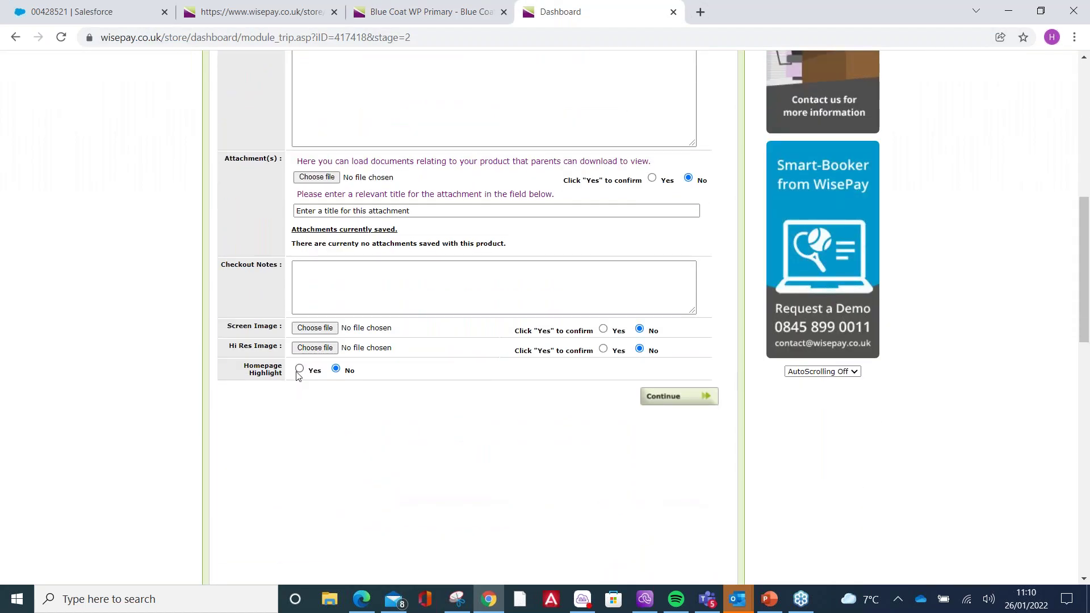
click(658, 397)
scroll(615, 216, down, 4)
scroll(615, 216, down, 9)
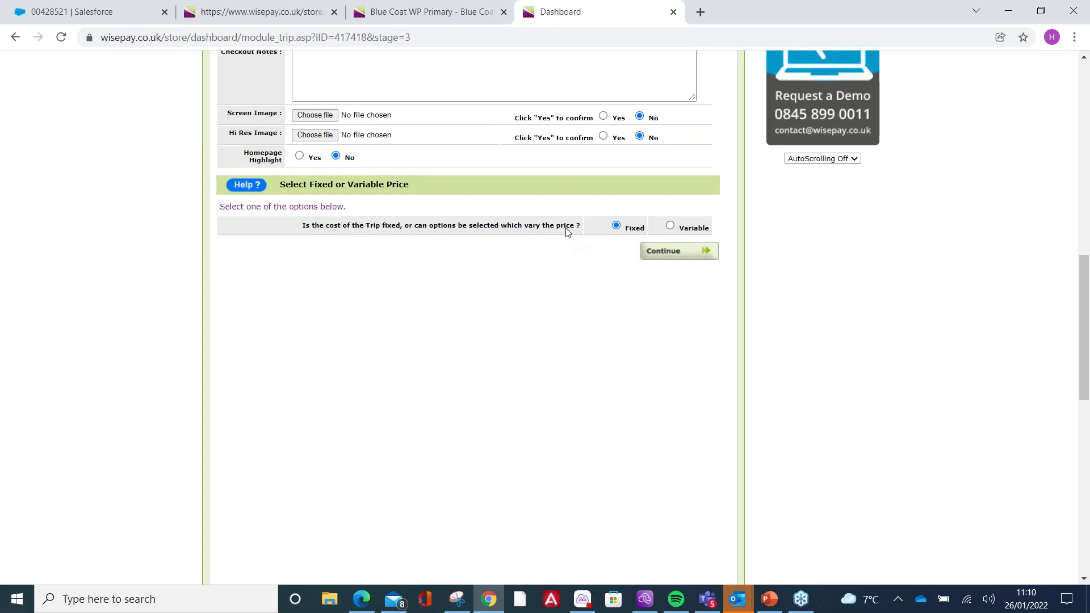
click(666, 256)
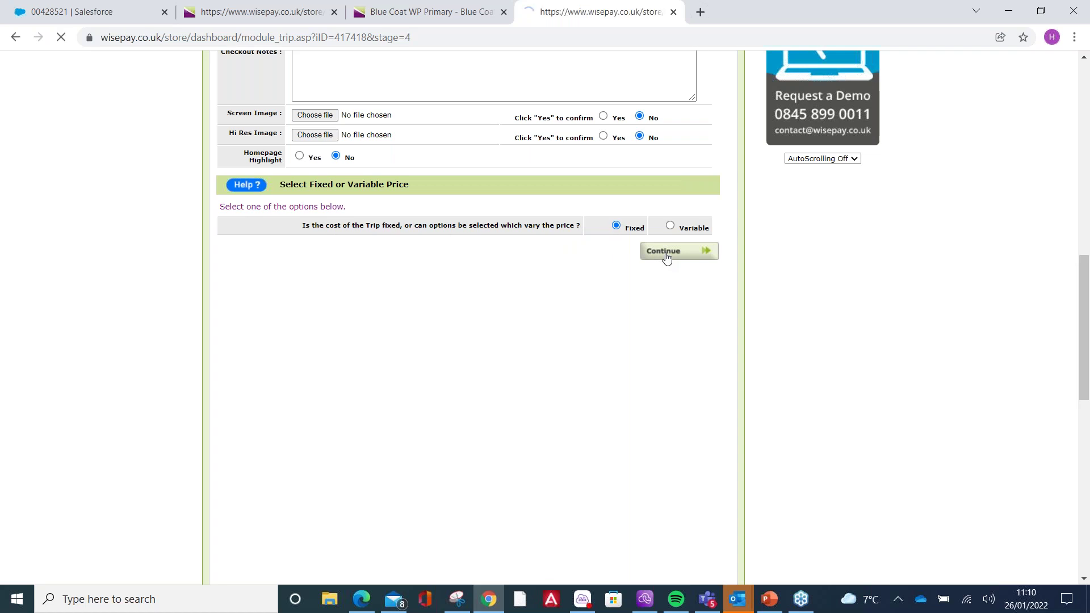
Allow the trip payment to be made in instalments and continue to the instalment setup.
scroll(658, 250, down, 6)
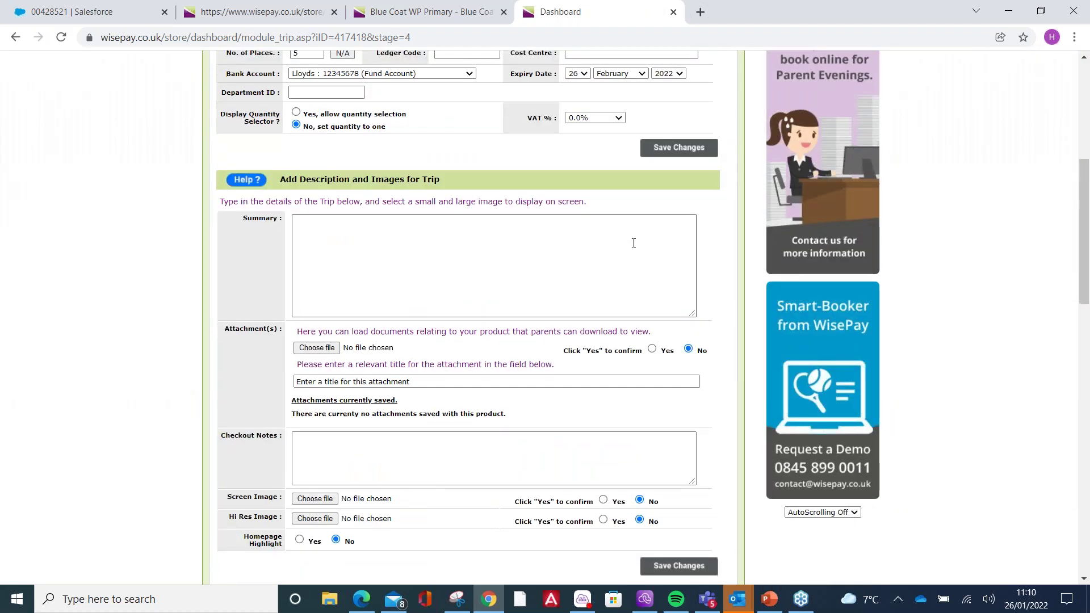
scroll(633, 243, down, 6)
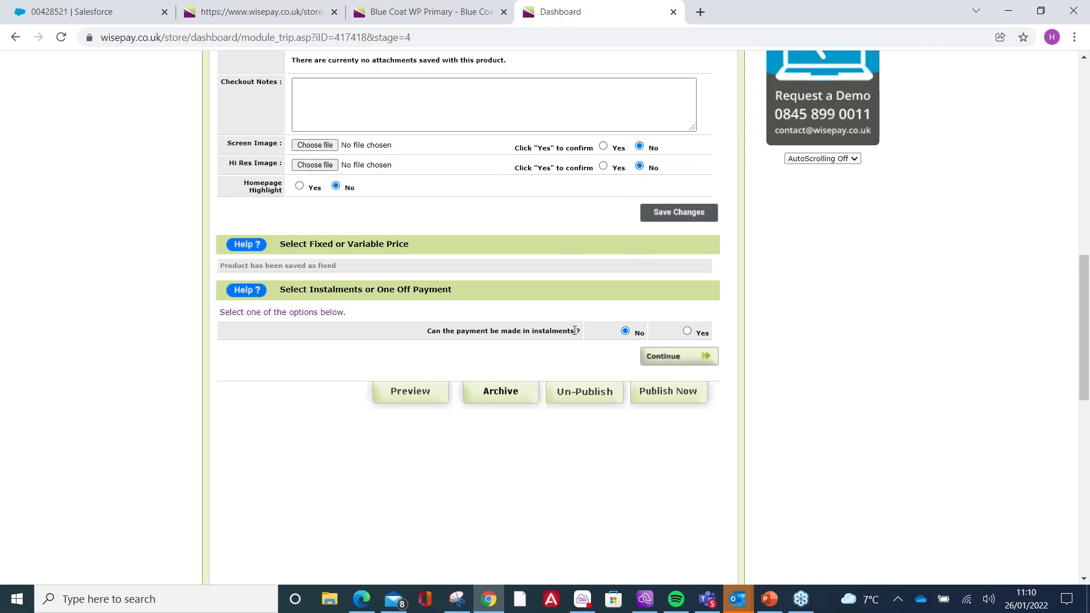
click(687, 331)
click(681, 356)
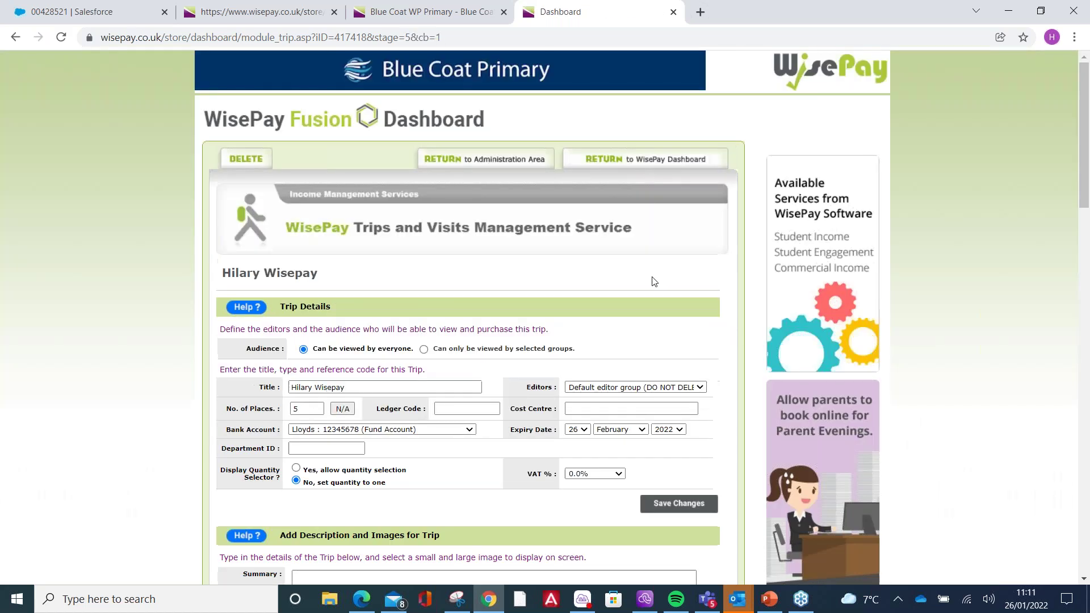
Set the total price to £100 with 5 instalments, and generate the instalment list.
scroll(652, 279, down, 15)
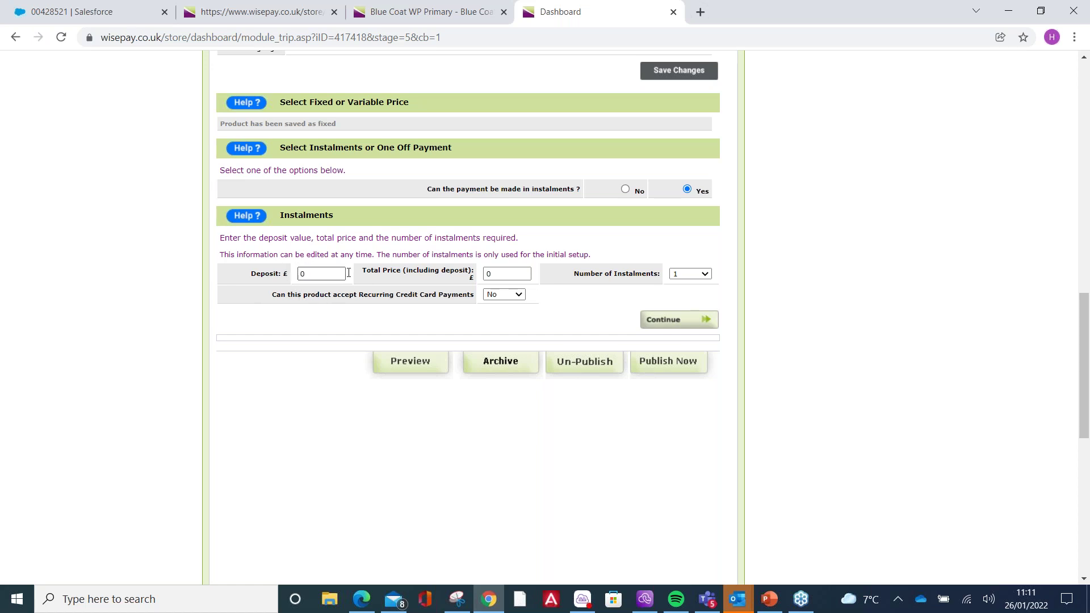
double_click(484, 275)
text(100)
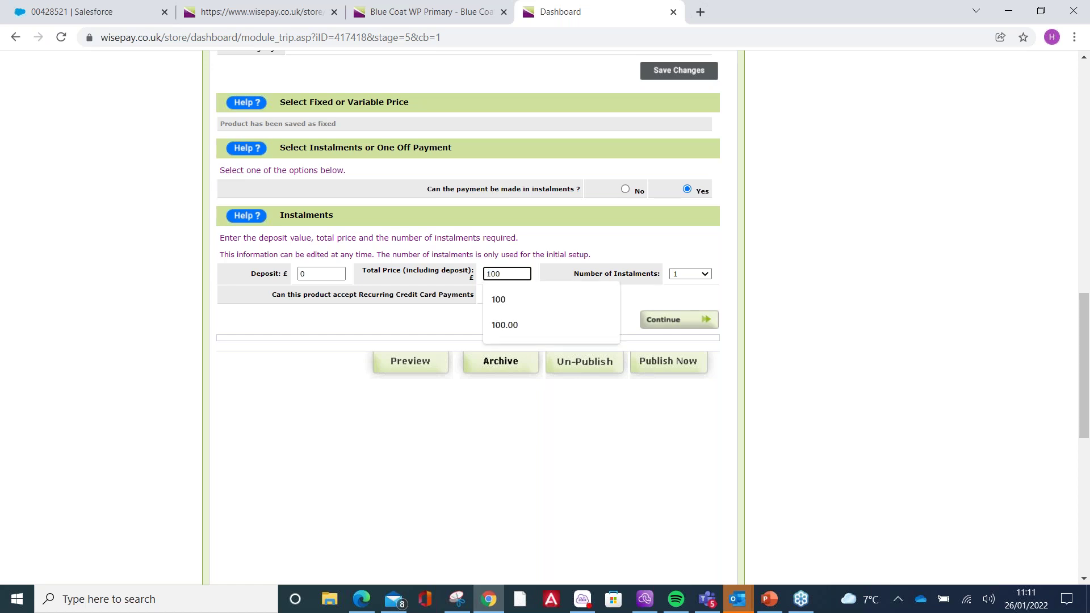
click(707, 275)
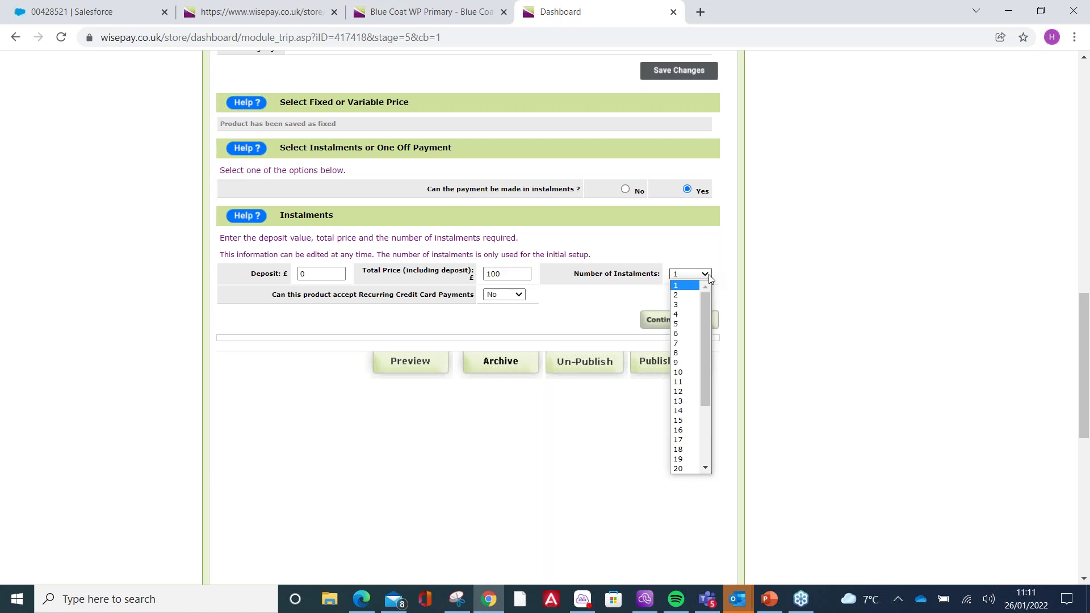
click(687, 326)
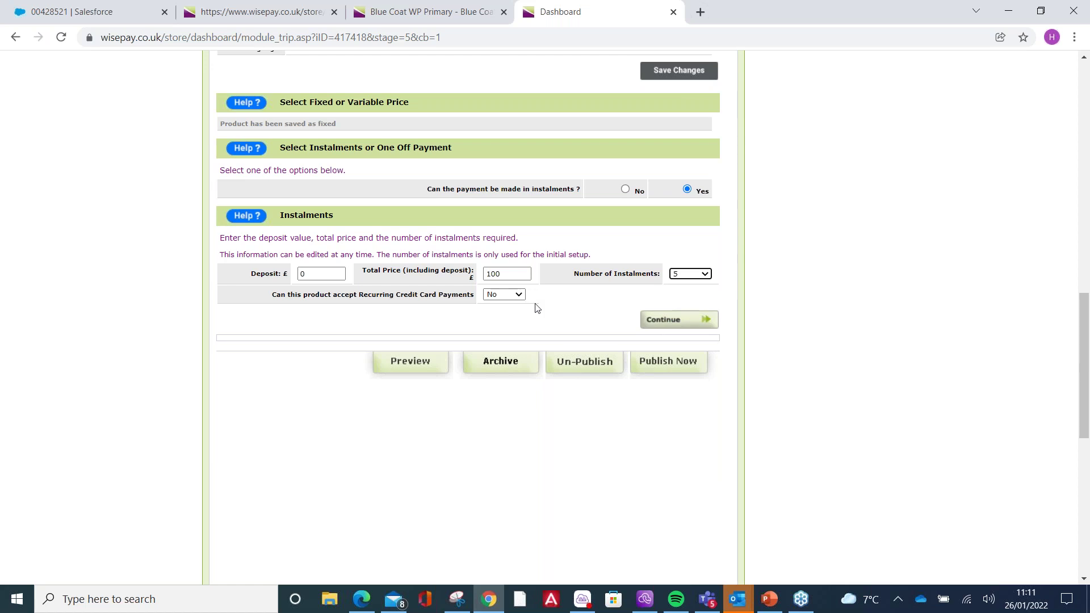
click(669, 320)
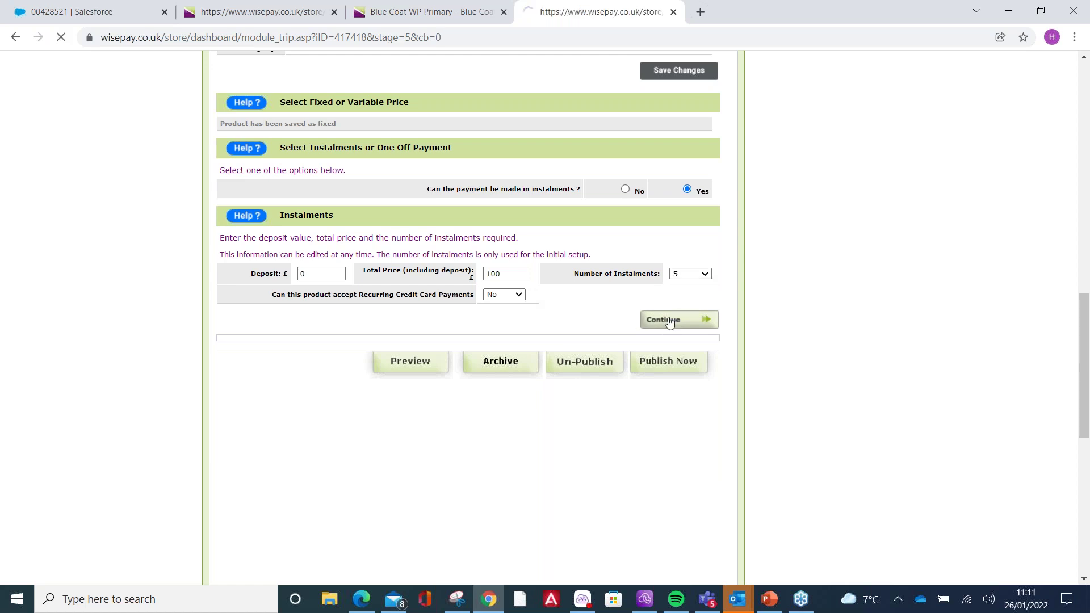
Edit the first instalment with caption Deposit, price 10.00 and payment date 30/01/2022, and save it.
scroll(622, 182, down, 9)
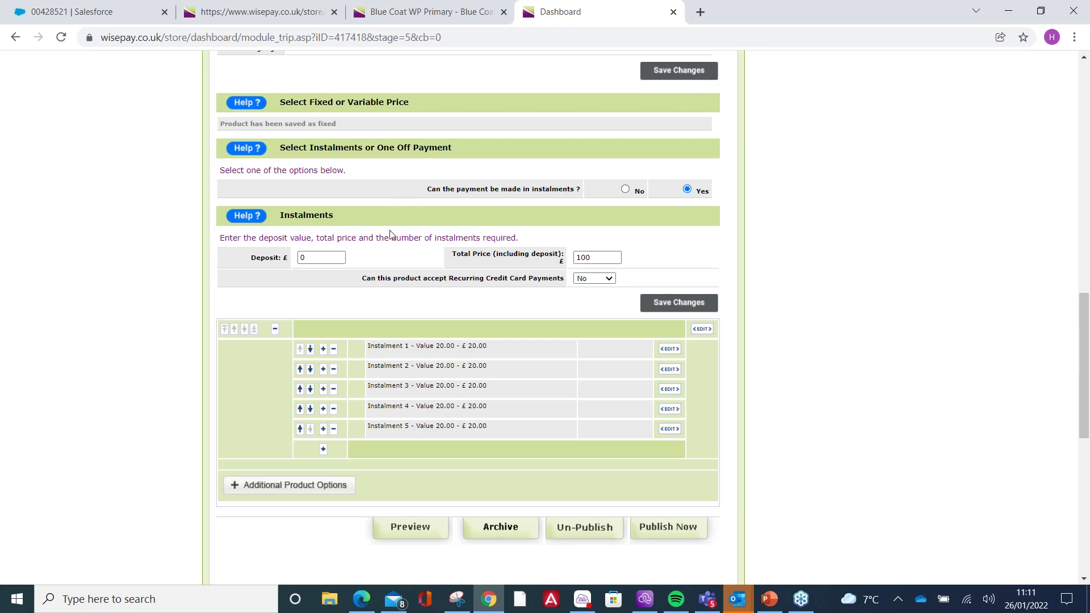
click(669, 349)
drag(546, 379, 396, 399)
text(Deposit)
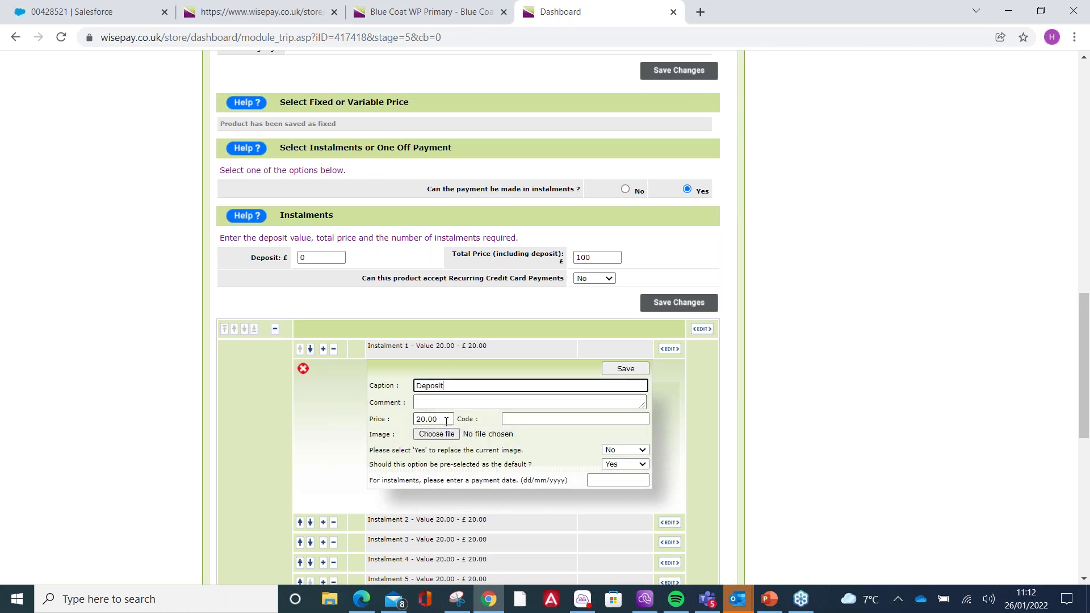
drag(446, 419, 398, 417)
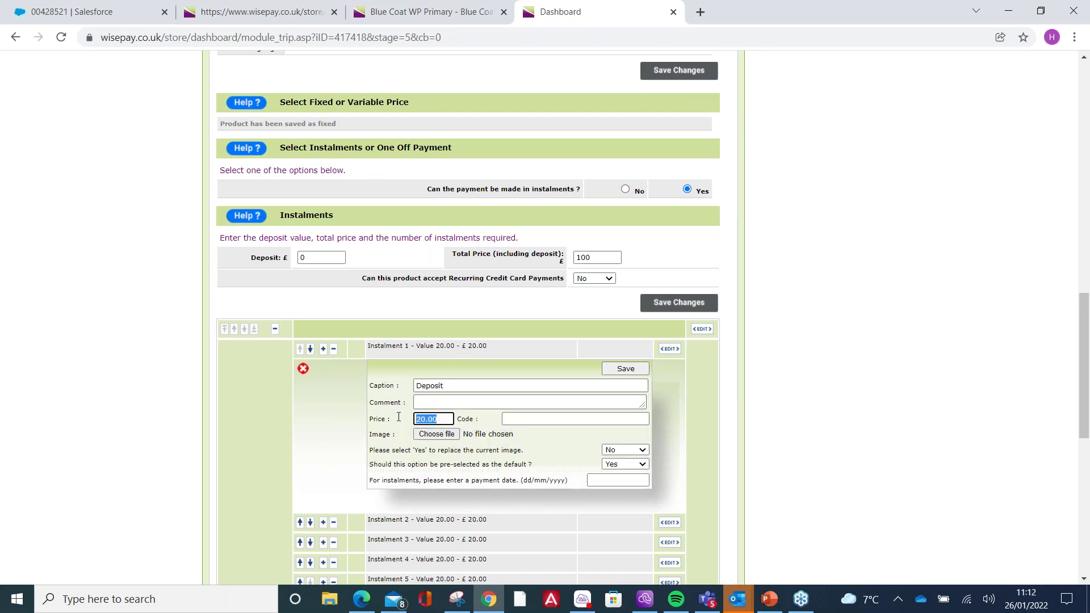
text(10.00)
click(610, 480)
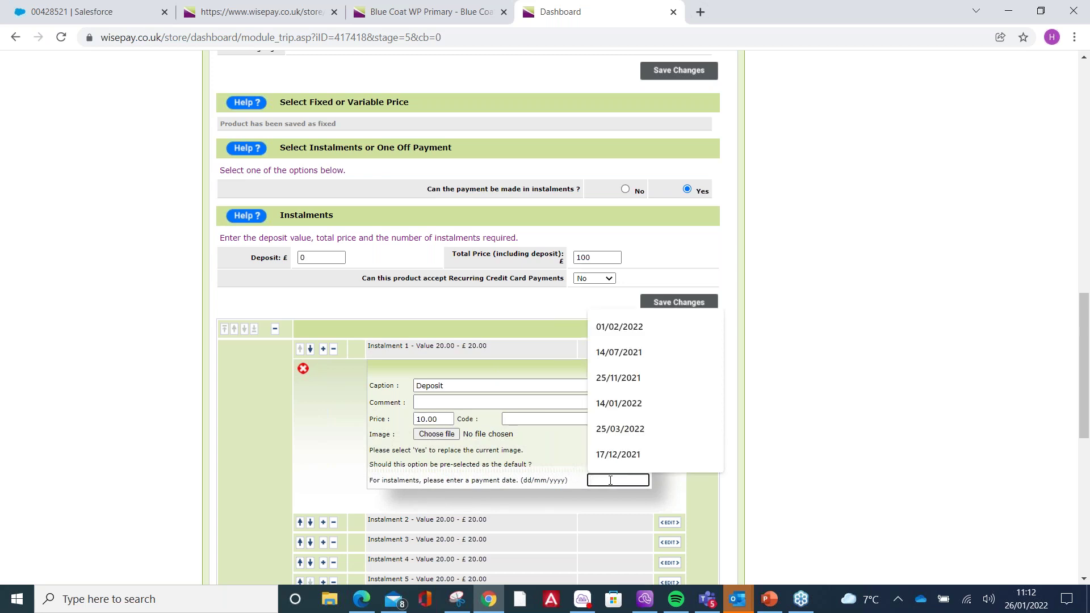
text(30/01/2022)
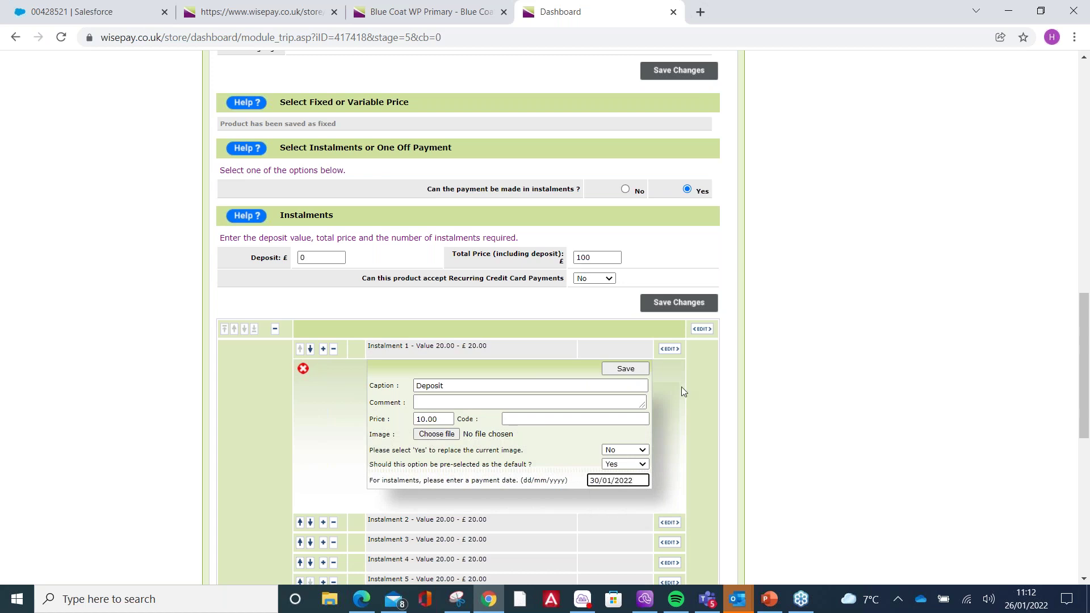
click(622, 369)
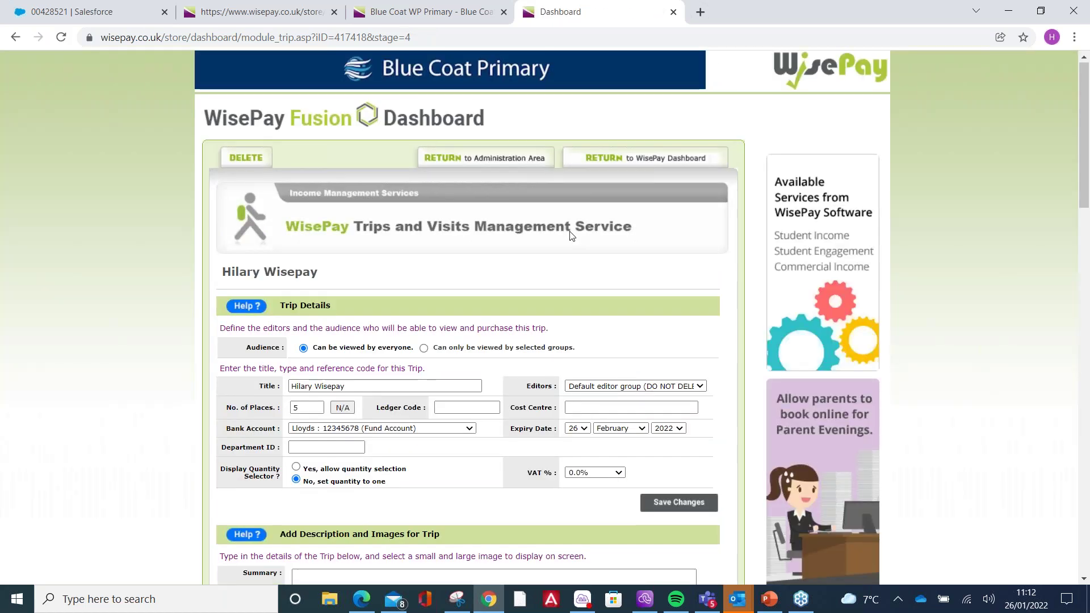
scroll(510, 362, down, 15)
scroll(567, 355, down, 4)
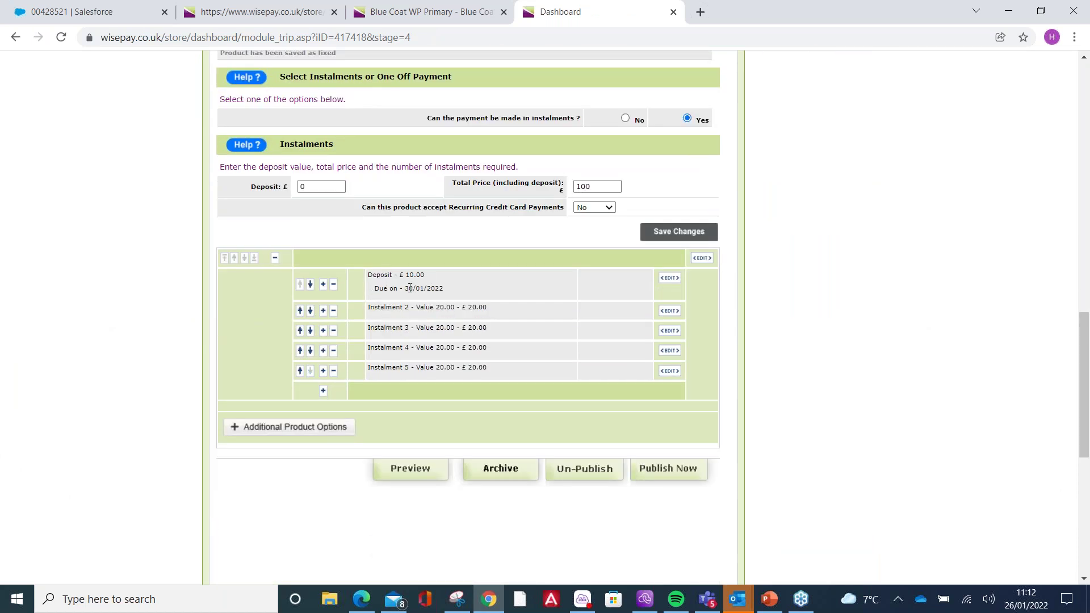
Edit the second instalment, shortening its caption to Instalment 2 and setting its price to 30.00, and save it.
click(668, 312)
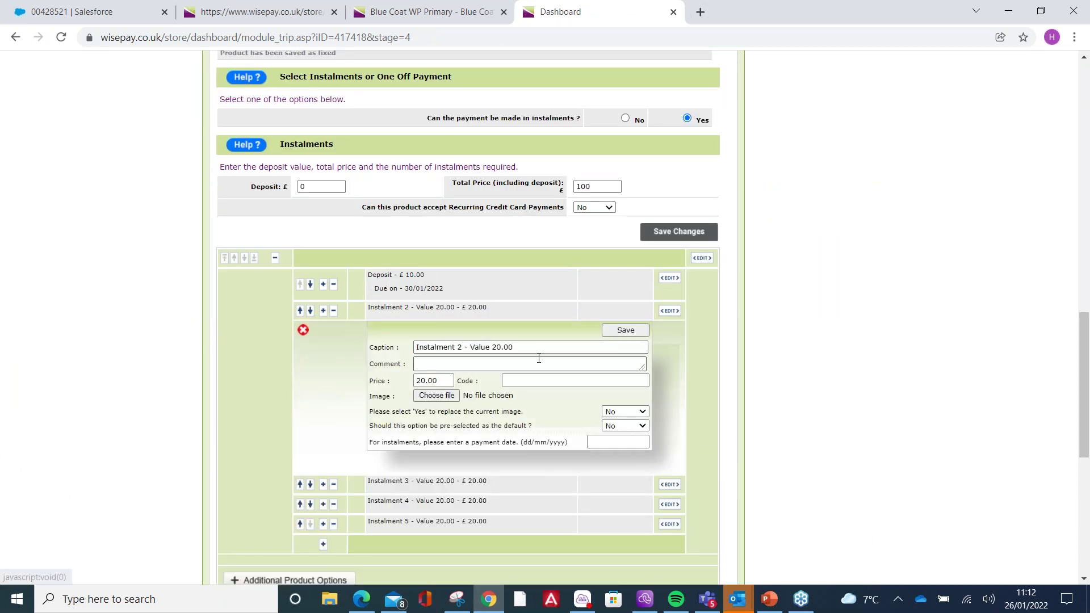
drag(446, 380, 381, 391)
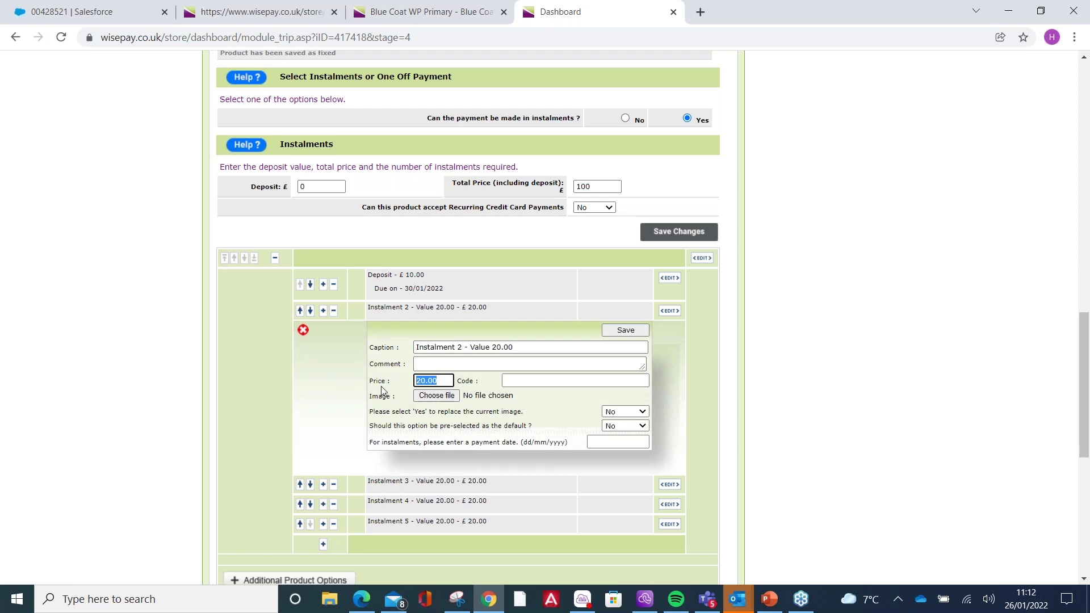
text(30)
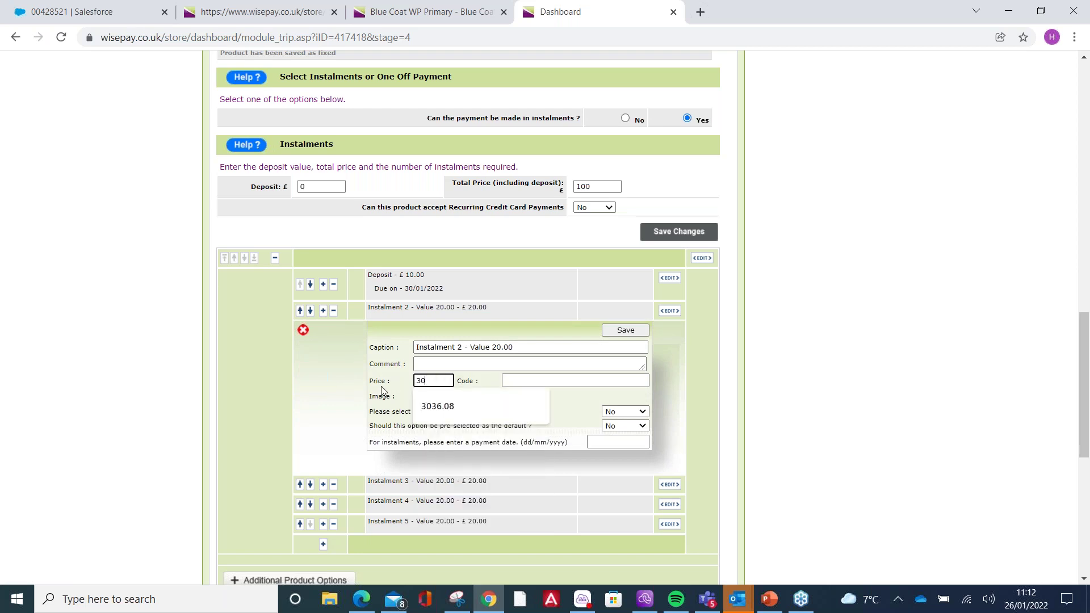
click(529, 348)
key(BackSpace)
key(BackSpace)
key(BackSpace)
key(BackSpace)
key(BackSpace)
key(BackSpace)
key(BackSpace)
key(BackSpace)
key(BackSpace)
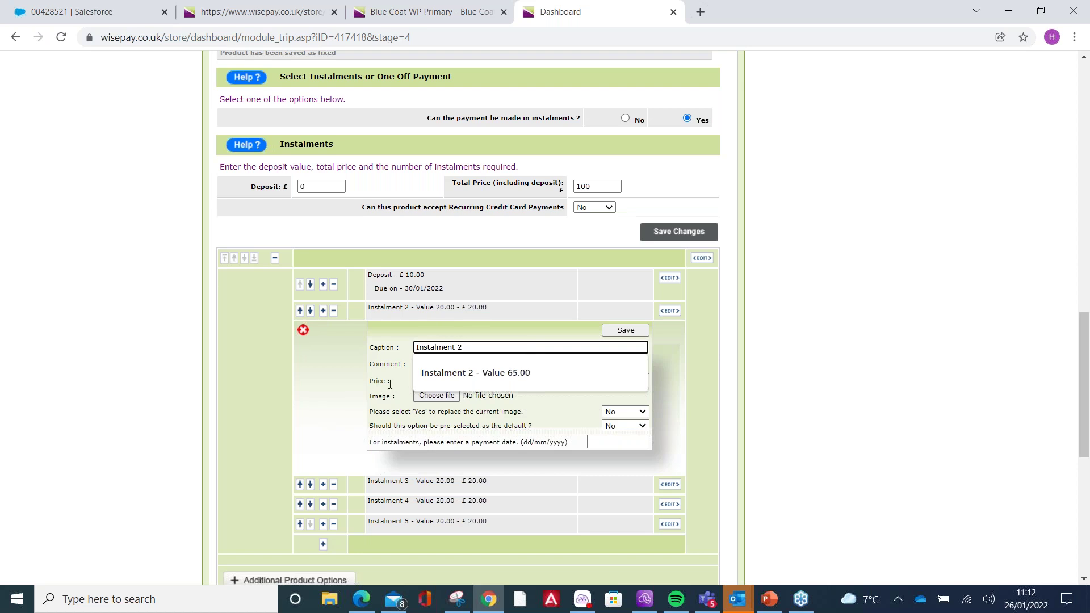
click(435, 379)
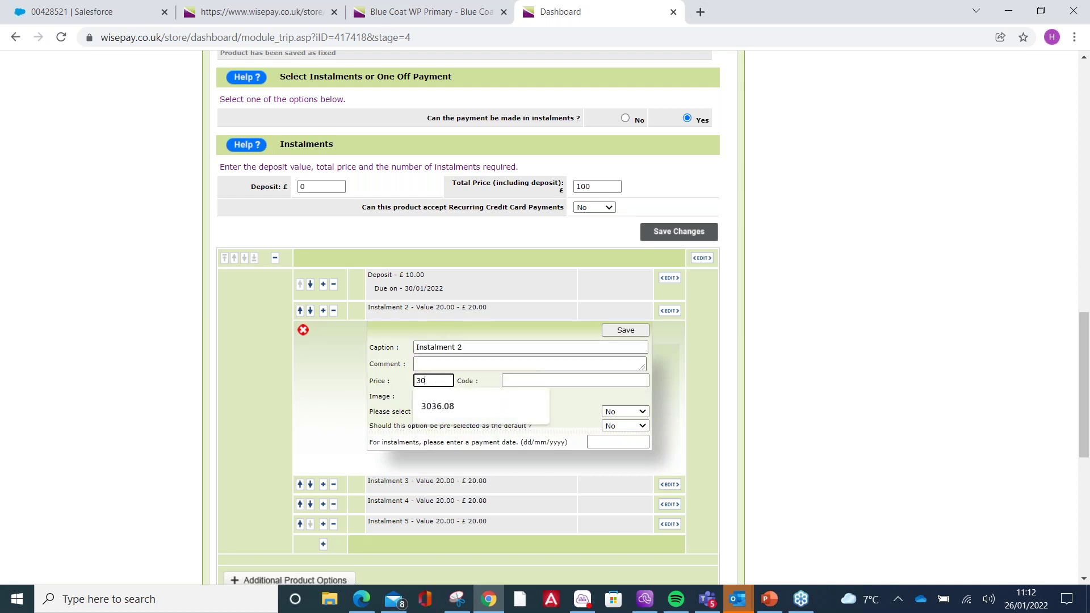
text(.00)
click(623, 333)
Shorten the third instalment's caption to Instalment 3 and save it.
scroll(579, 335, down, 15)
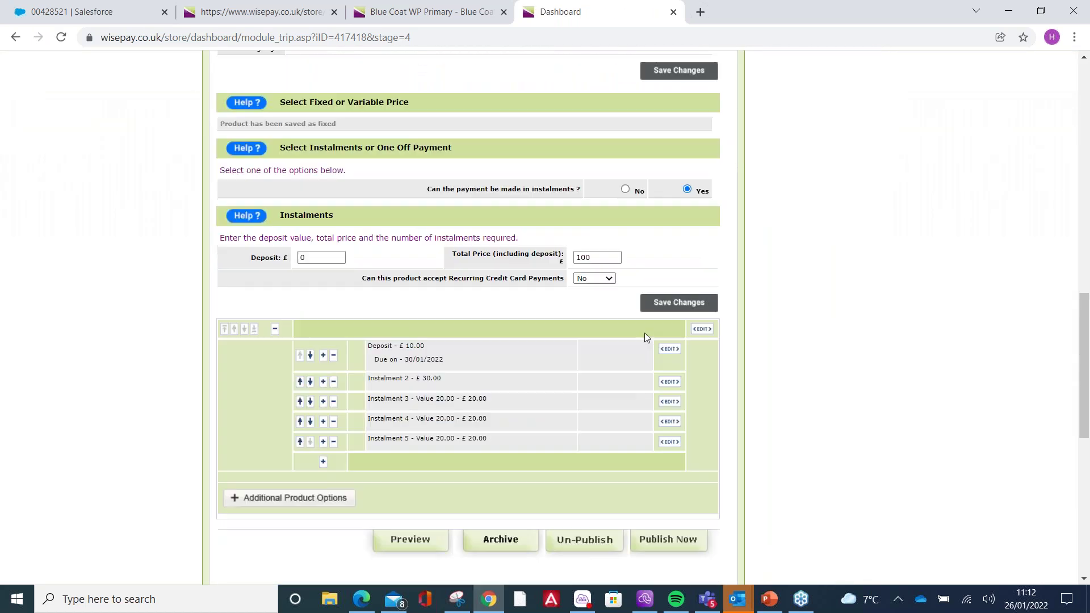
click(670, 188)
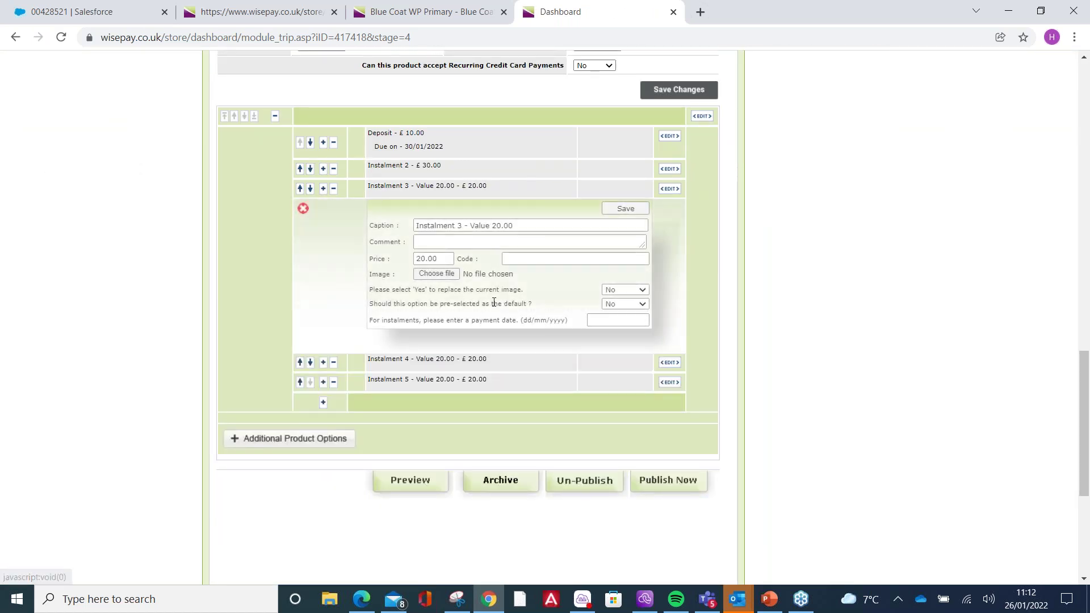
drag(524, 224, 465, 227)
key(BackSpace)
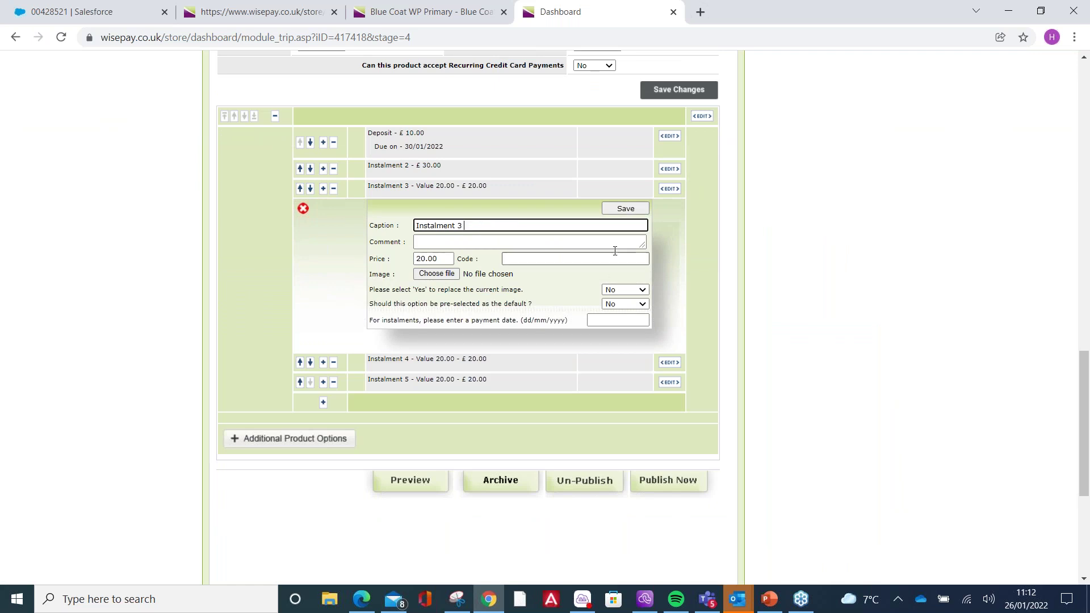
click(624, 208)
Give Instalment 2 the payment date 10/02/2022 and save it.
scroll(596, 216, down, 15)
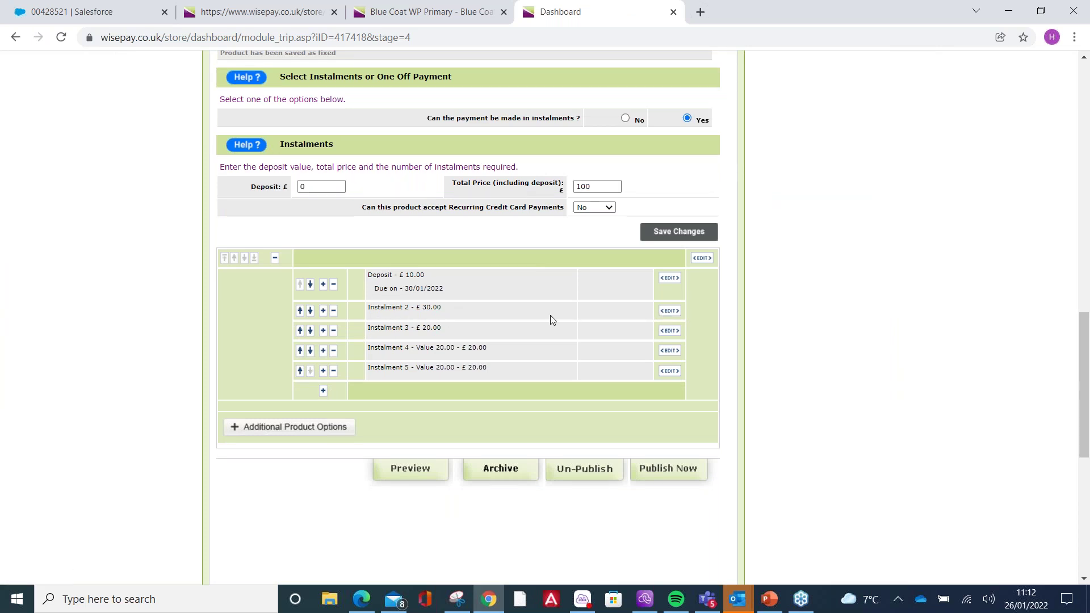
click(670, 311)
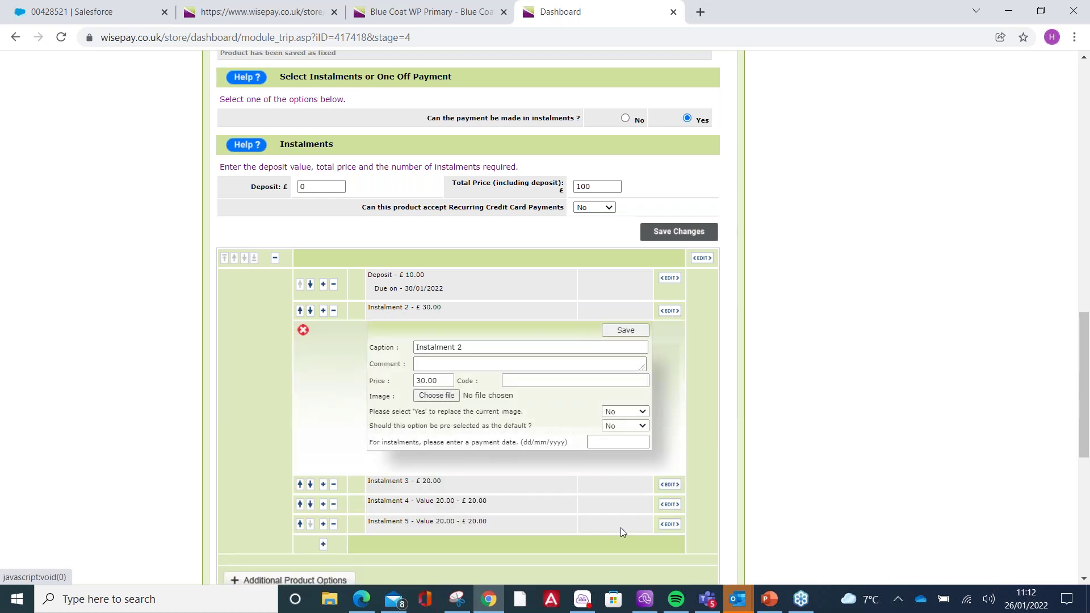
click(619, 443)
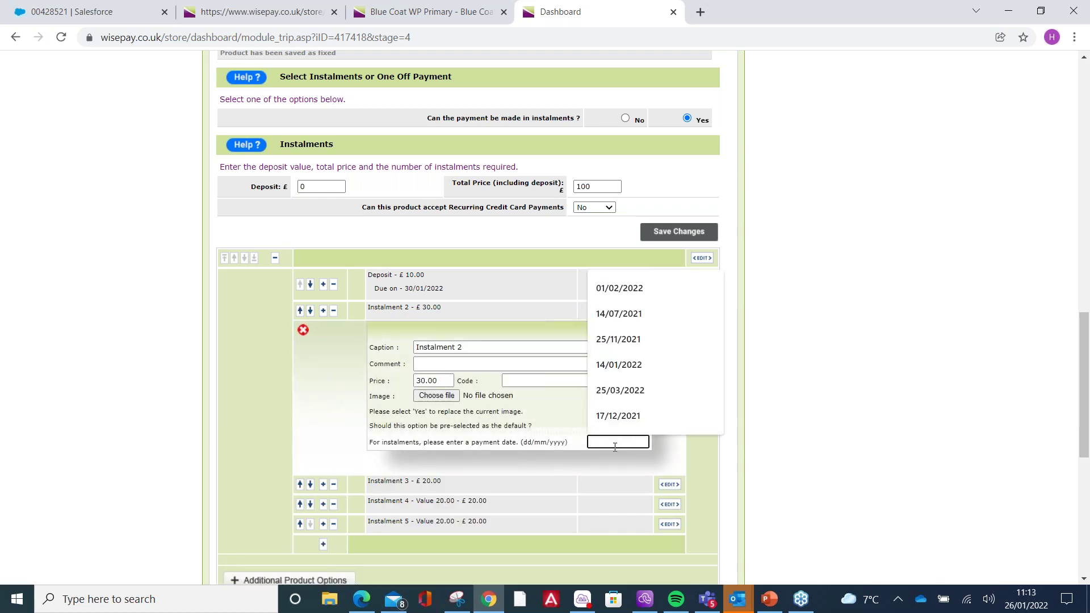
text(1)
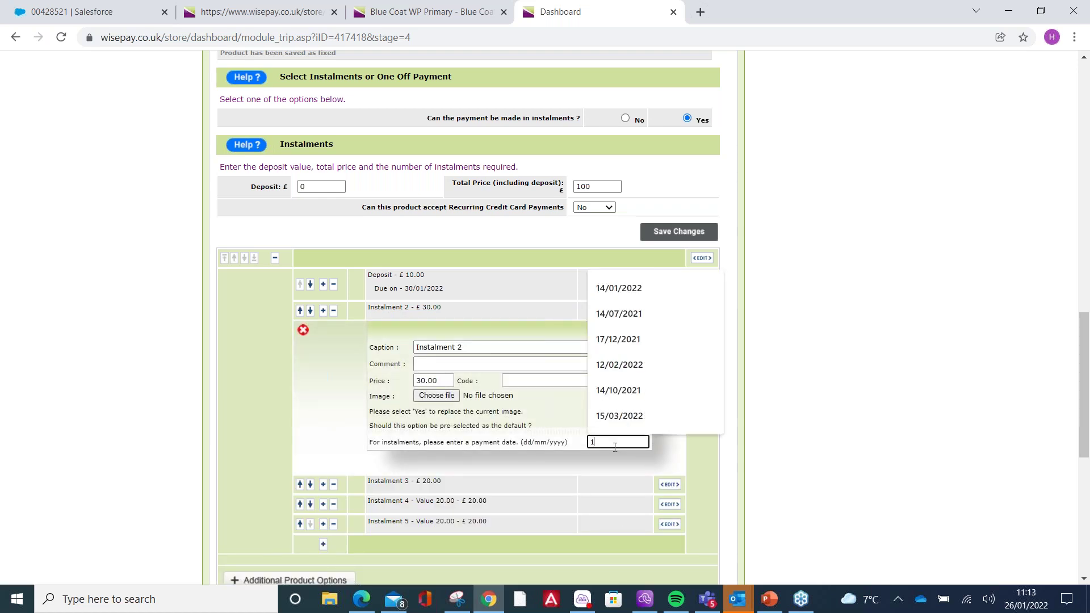
text(0/02/2)
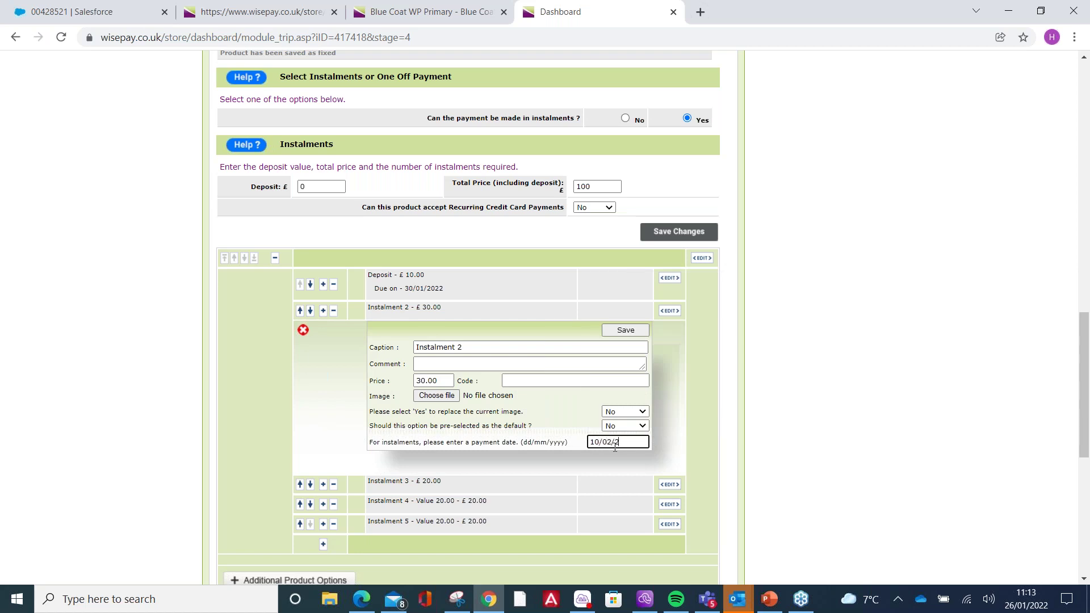
text(222)
click(625, 329)
Give Instalment 3 the payment date 12/02/2022 and save it.
scroll(619, 316, down, 15)
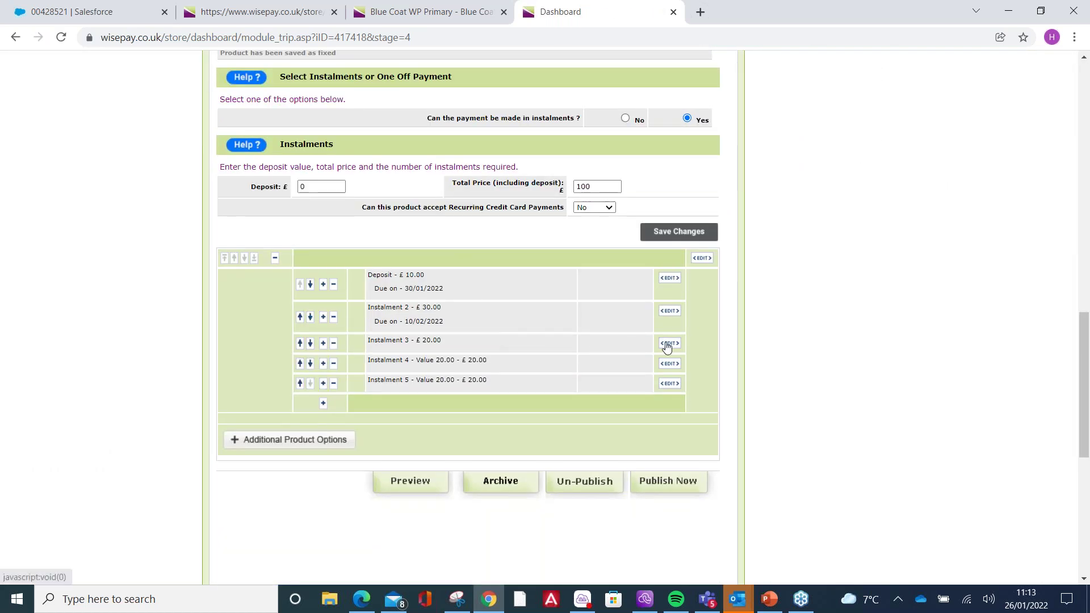
click(669, 343)
click(603, 473)
click(603, 474)
text(12/02/2022)
click(625, 362)
Edit the fourth instalment with caption Instalment 4 and payment date 15/02/2022, and save it.
scroll(534, 304, down, 15)
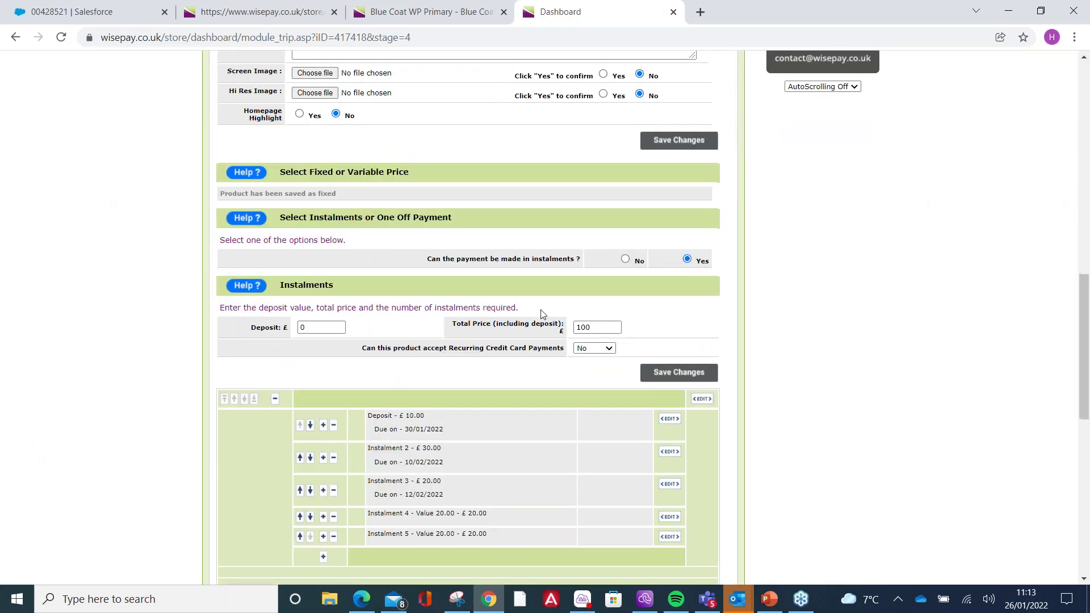
click(670, 233)
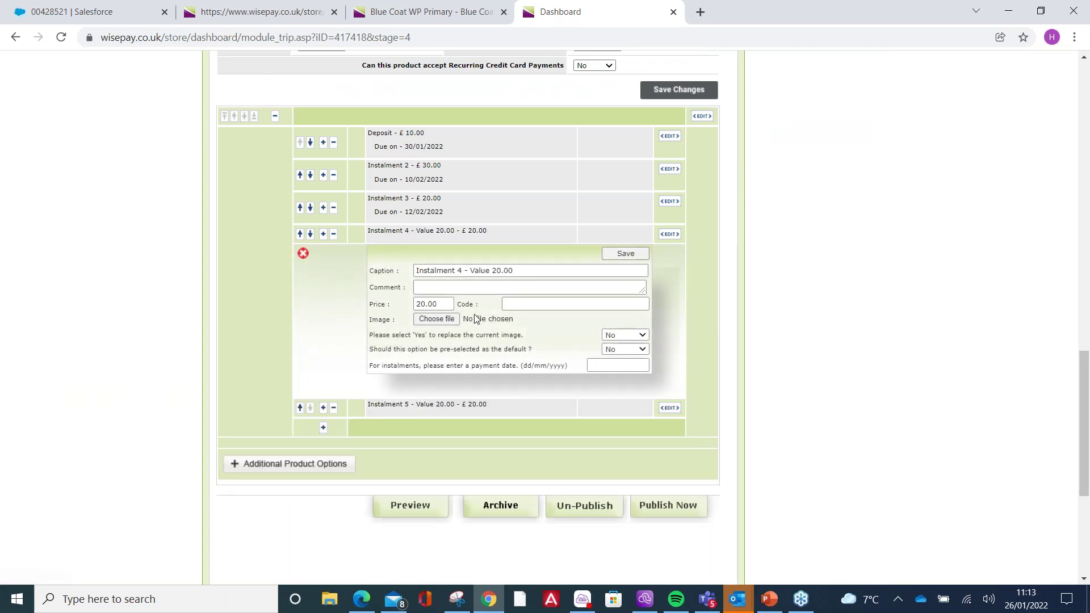
drag(525, 271, 466, 272)
key(BackSpace)
click(616, 366)
text(15/02)
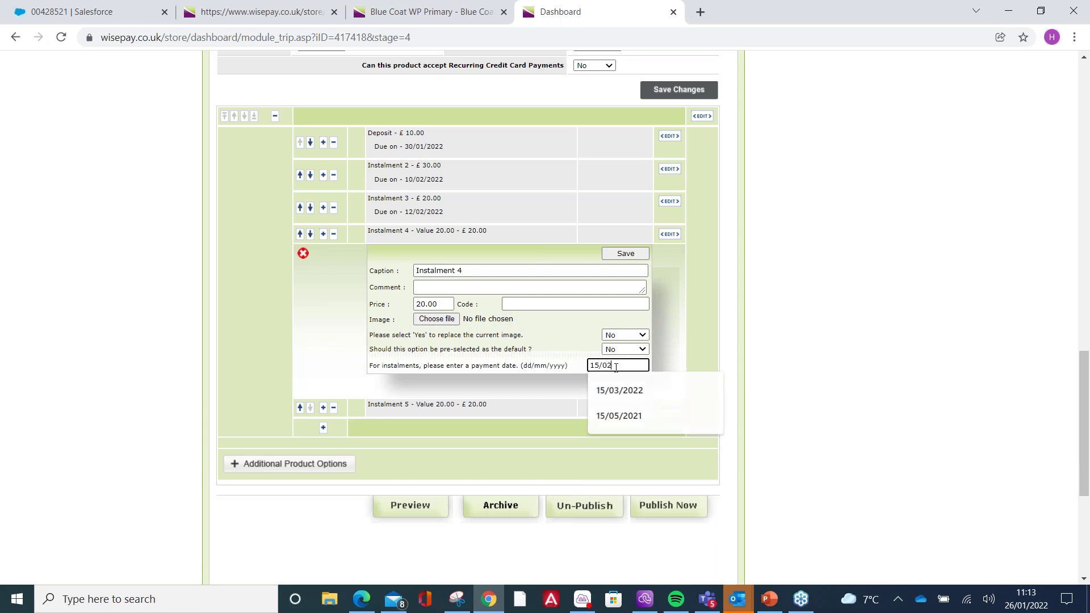
text(/2022)
click(636, 253)
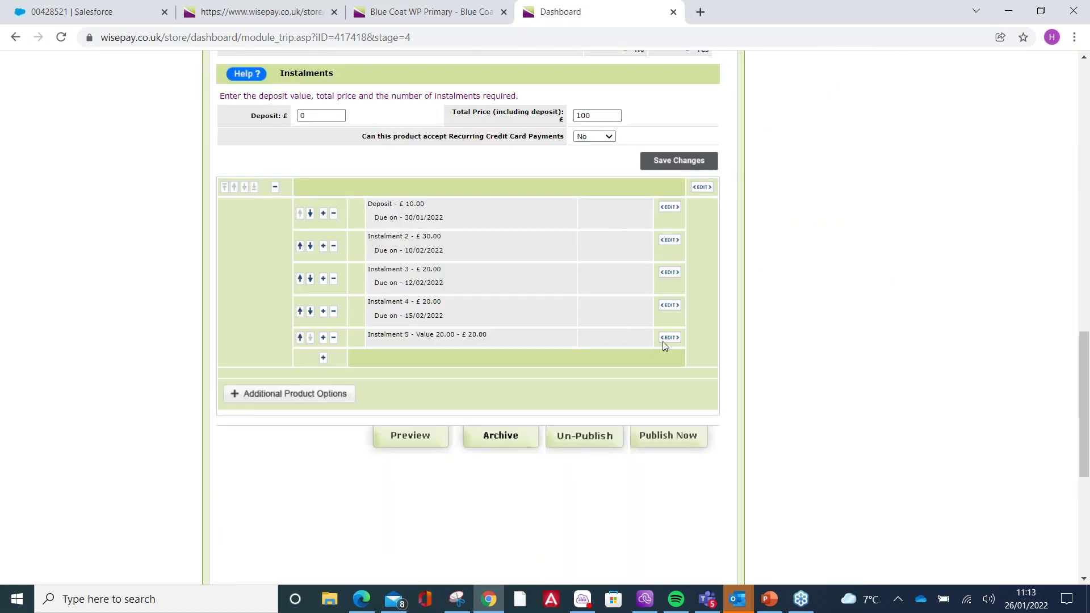
Edit the fifth instalment with caption Instalment 5 and payment date 20/02/2022, and save it.
click(669, 338)
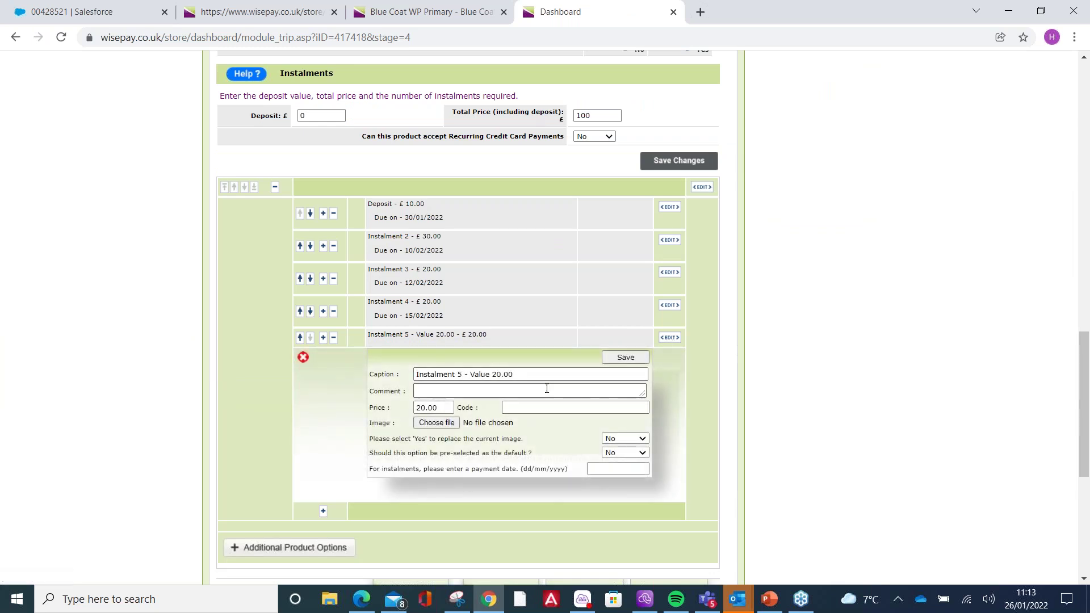
drag(523, 377, 463, 376)
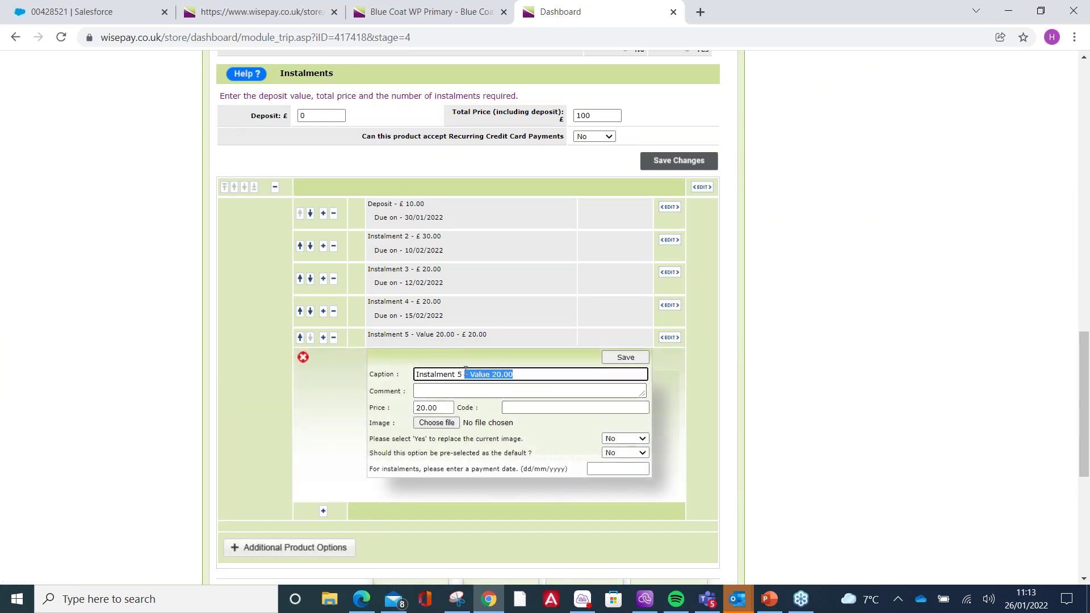
key(BackSpace)
click(590, 469)
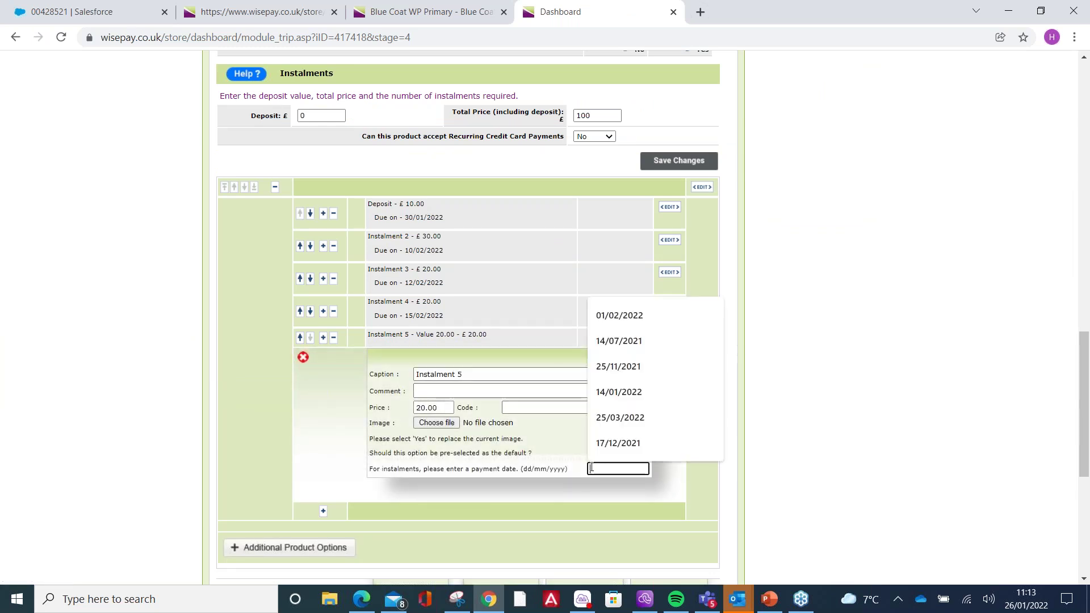
text(20/02/2022)
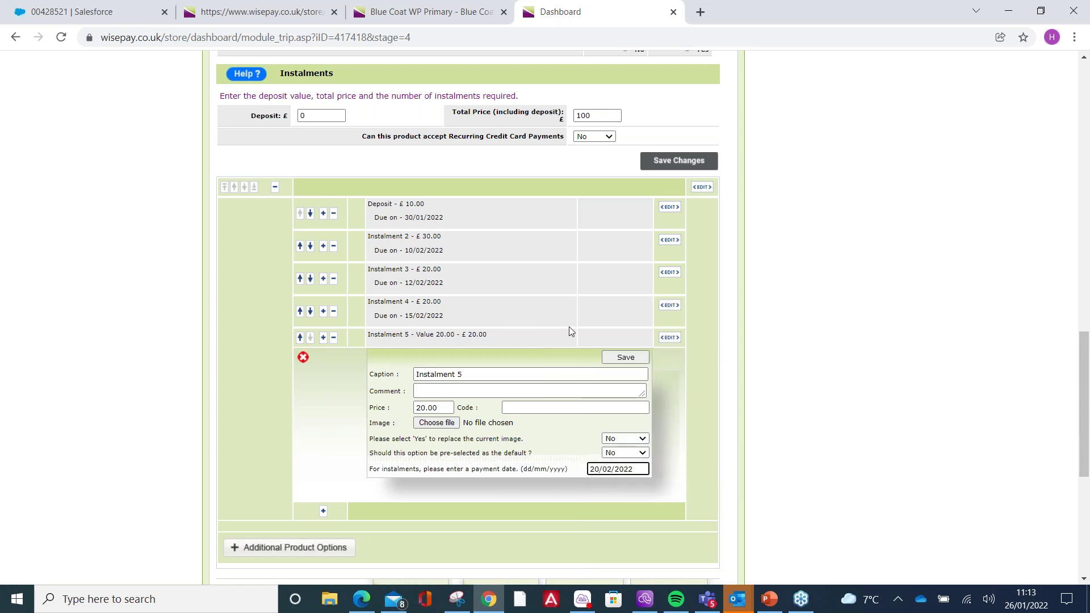
click(624, 357)
Preview the draft trip page and review its full-payment and instalment options.
scroll(579, 256, down, 15)
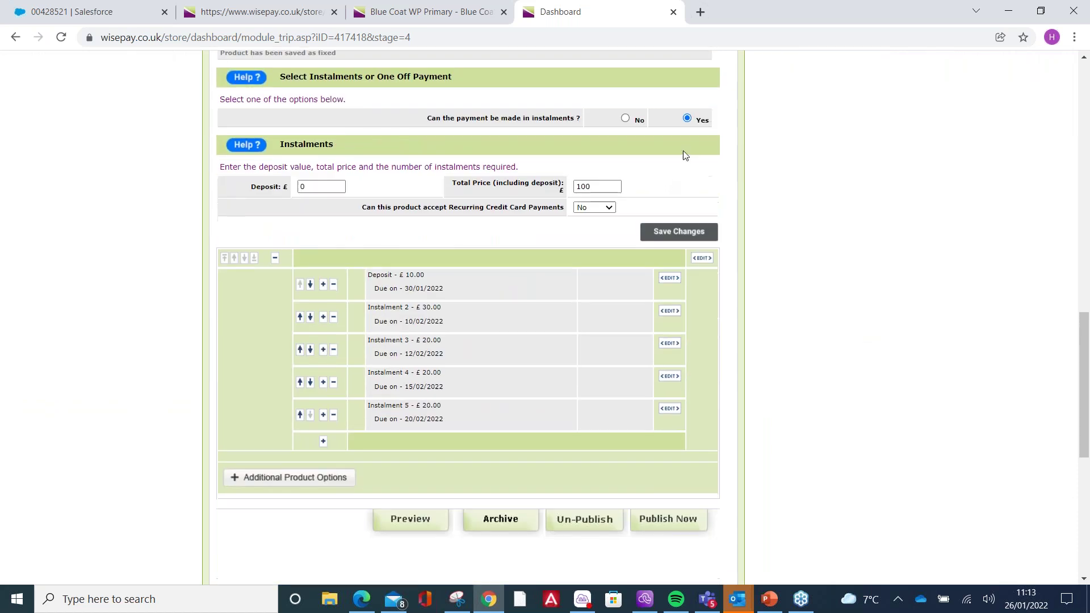
click(416, 526)
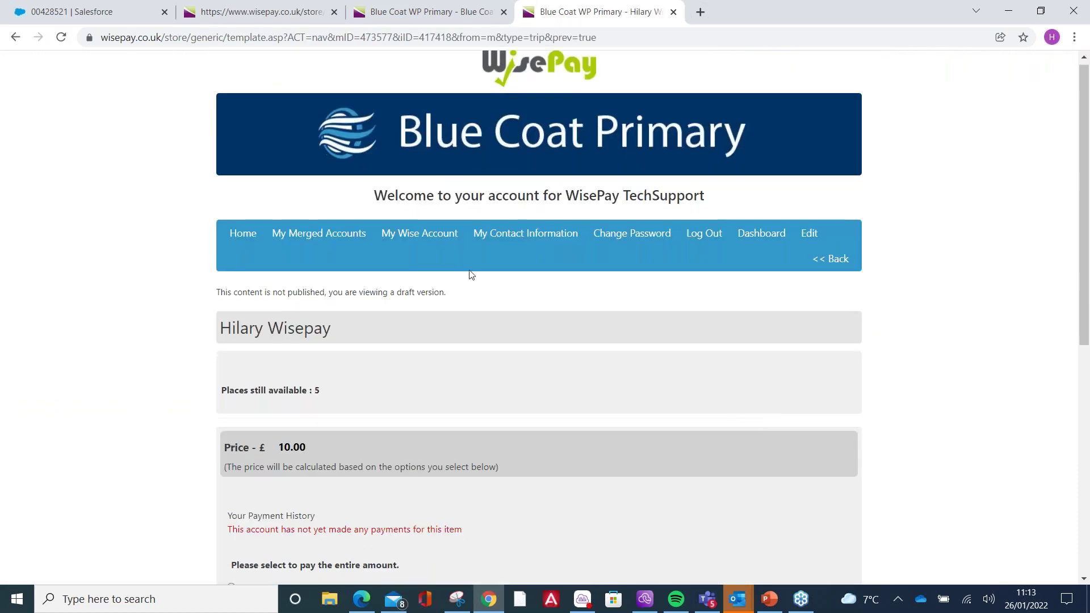
scroll(515, 252, down, 7)
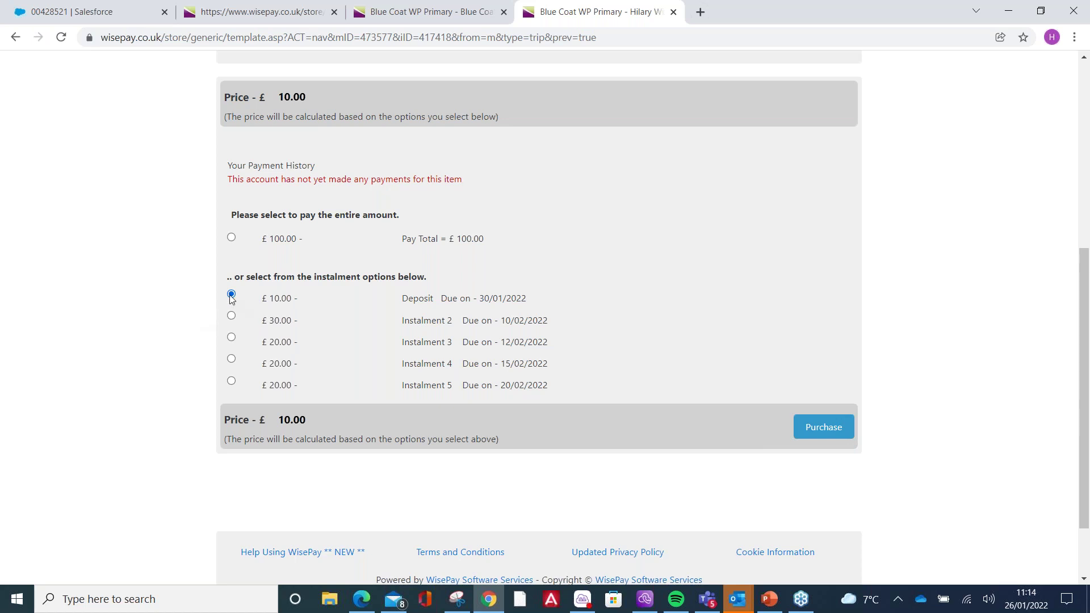
scroll(355, 141, up, 2)
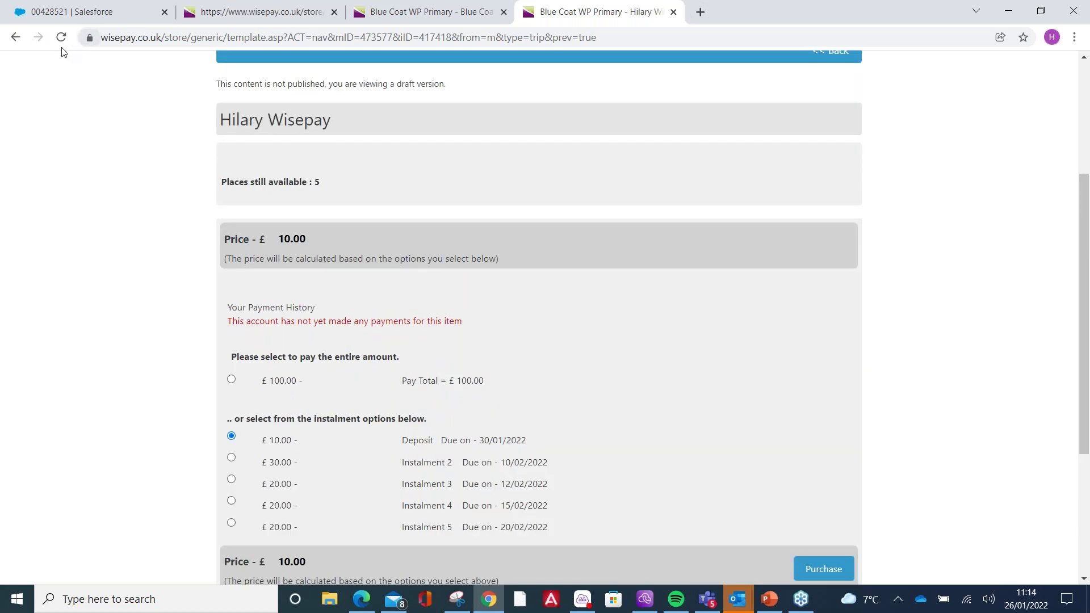
Return to the trip form, set the separate deposit value to £10.00 and save the instalment settings.
click(16, 37)
click(311, 258)
text(10.00)
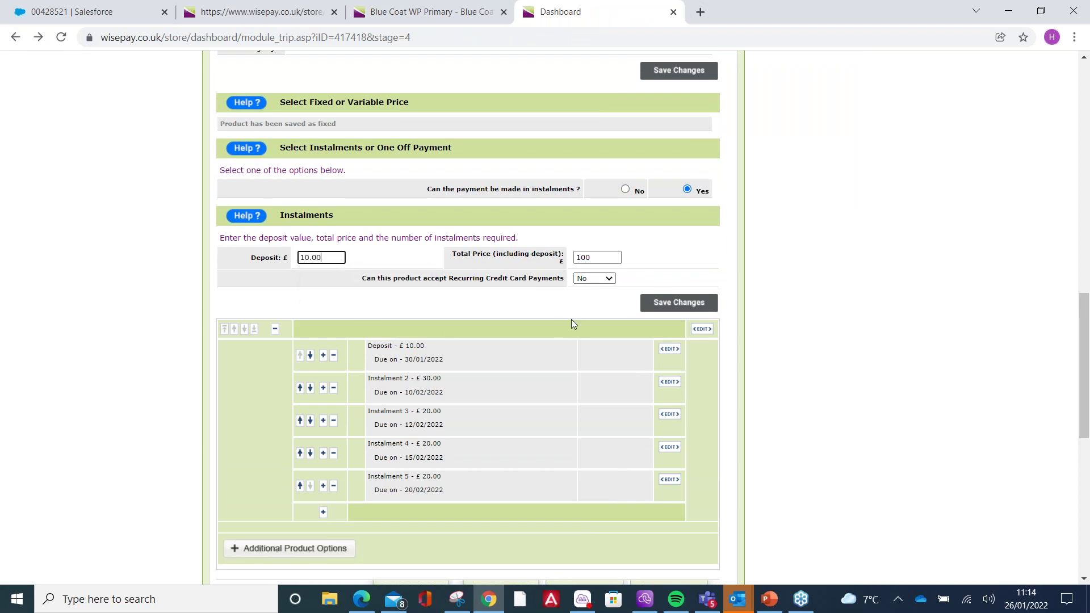
click(669, 307)
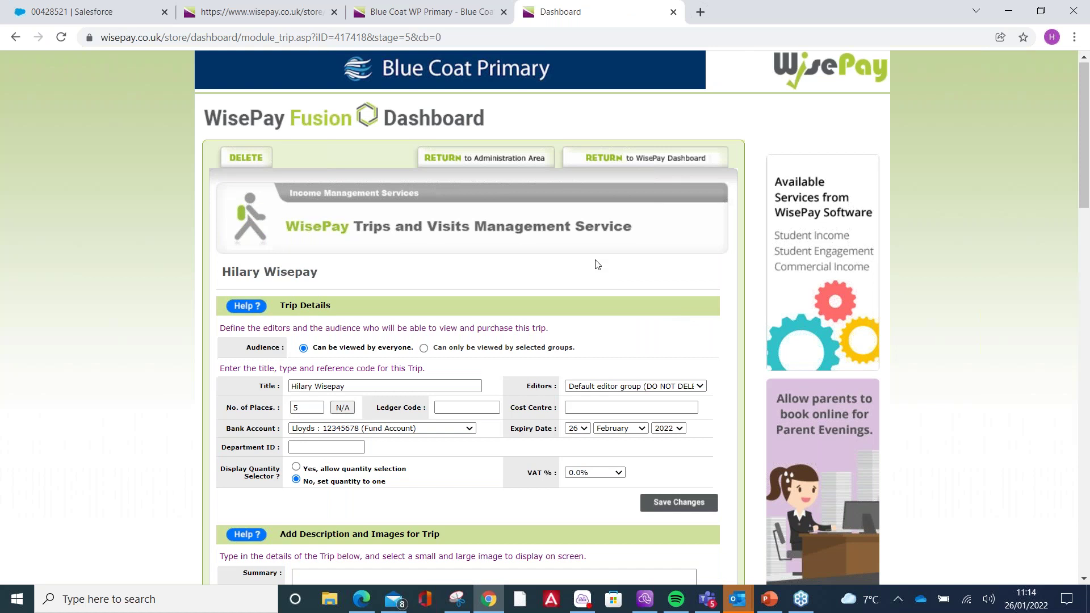
Change the first instalment's caption to Instalment1 and its price to 20.00, and save it.
scroll(670, 330, down, 14)
click(670, 347)
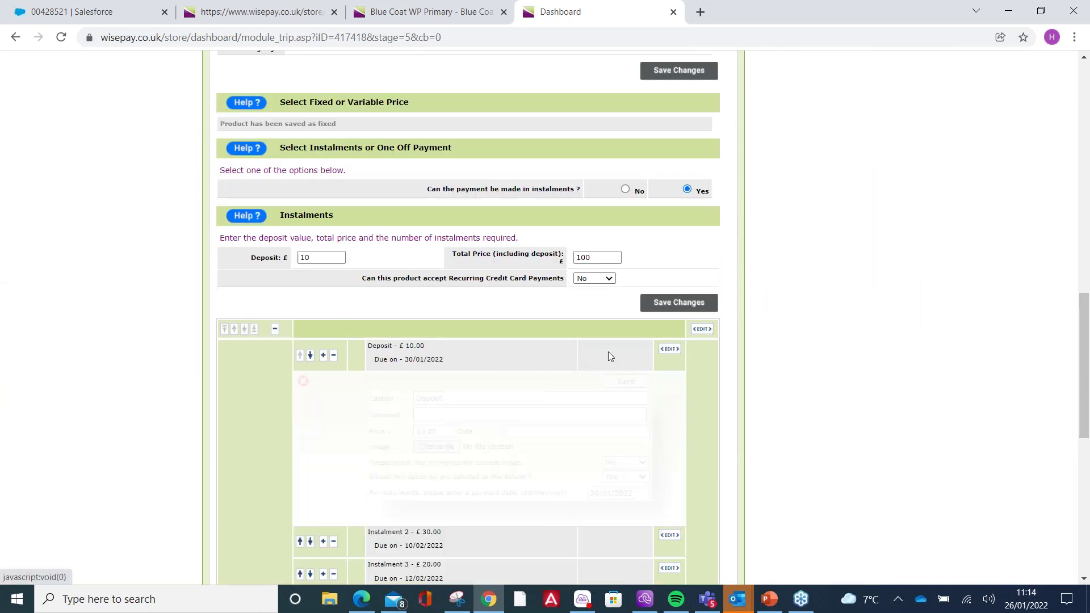
click(420, 431)
key(BackSpace)
text(2)
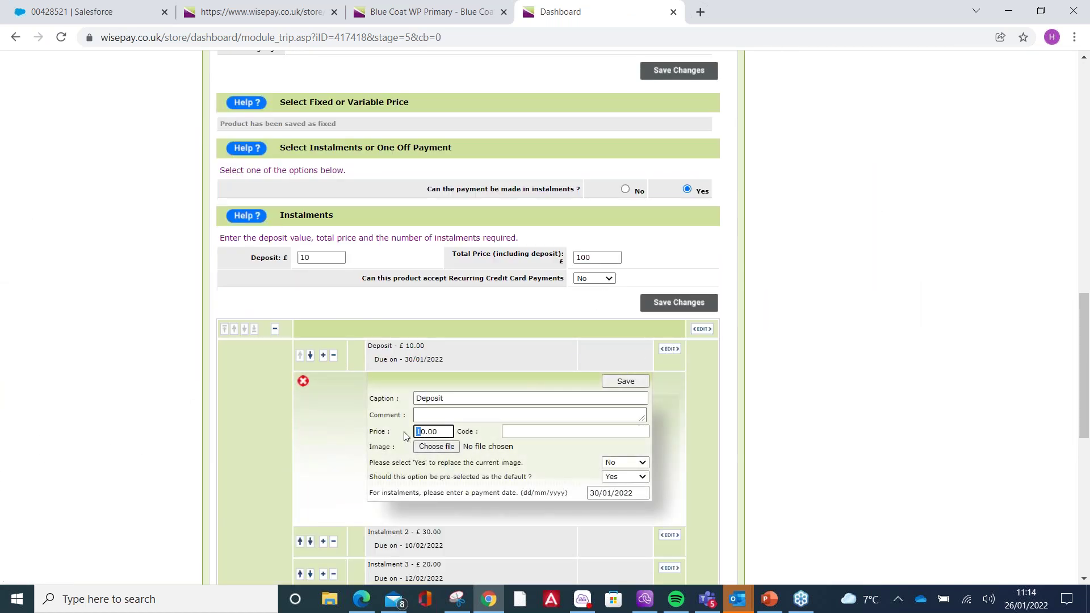
drag(575, 395, 408, 397)
text(Instalment1)
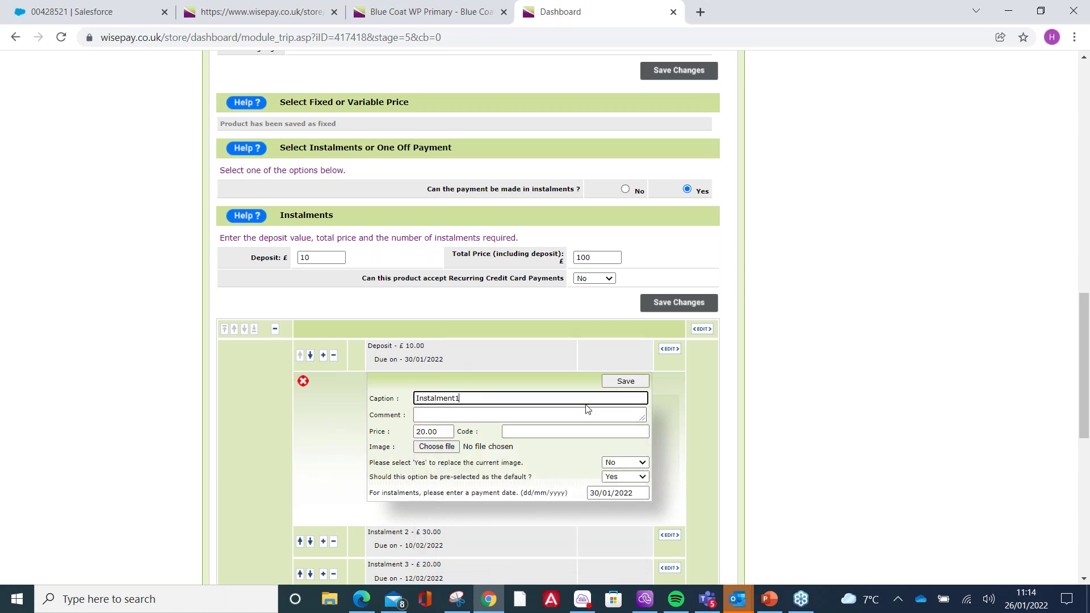
click(625, 381)
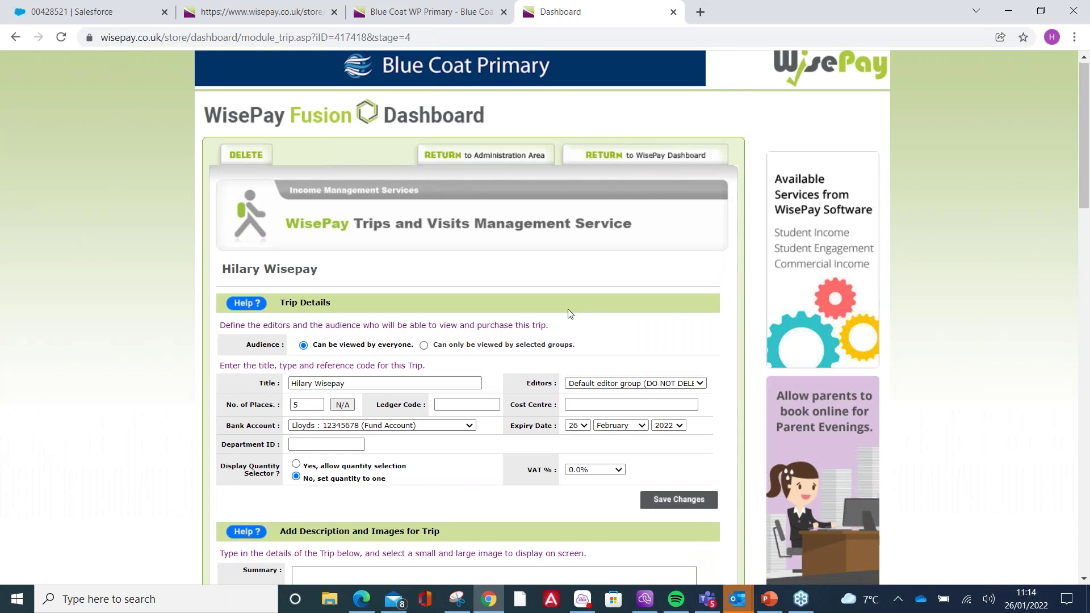
Set the price of Instalment 2 to 20.00 and save it.
scroll(569, 314, down, 15)
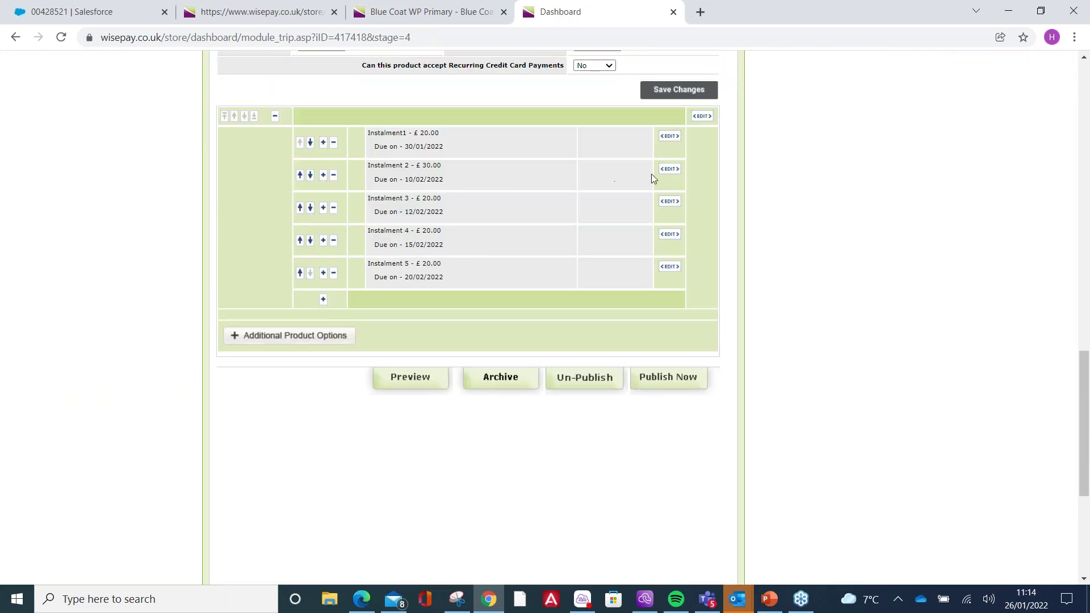
click(669, 169)
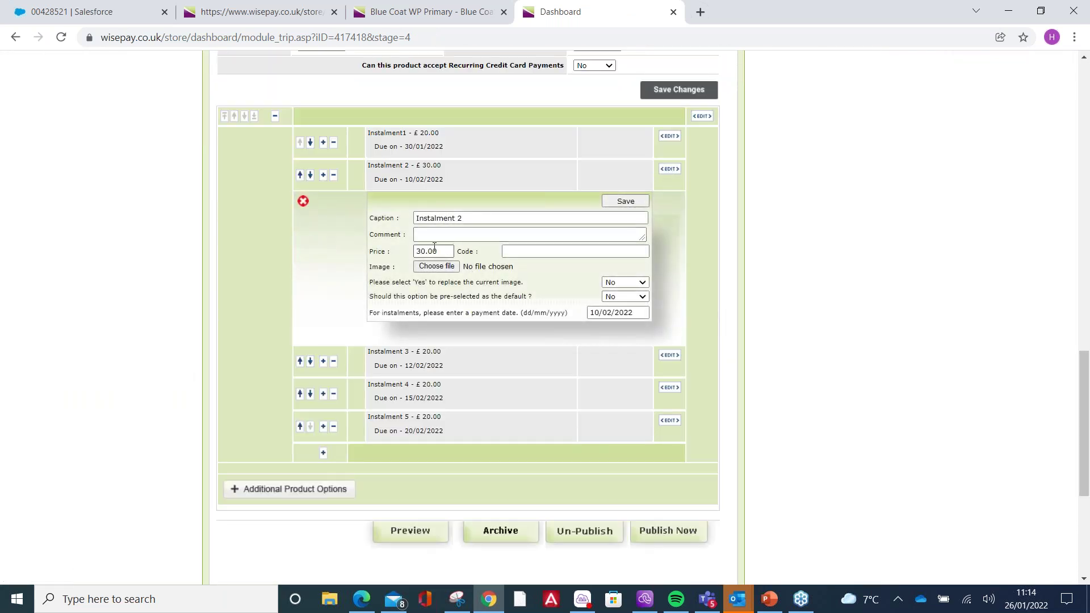
click(420, 252)
key(BackSpace)
text(2)
click(606, 202)
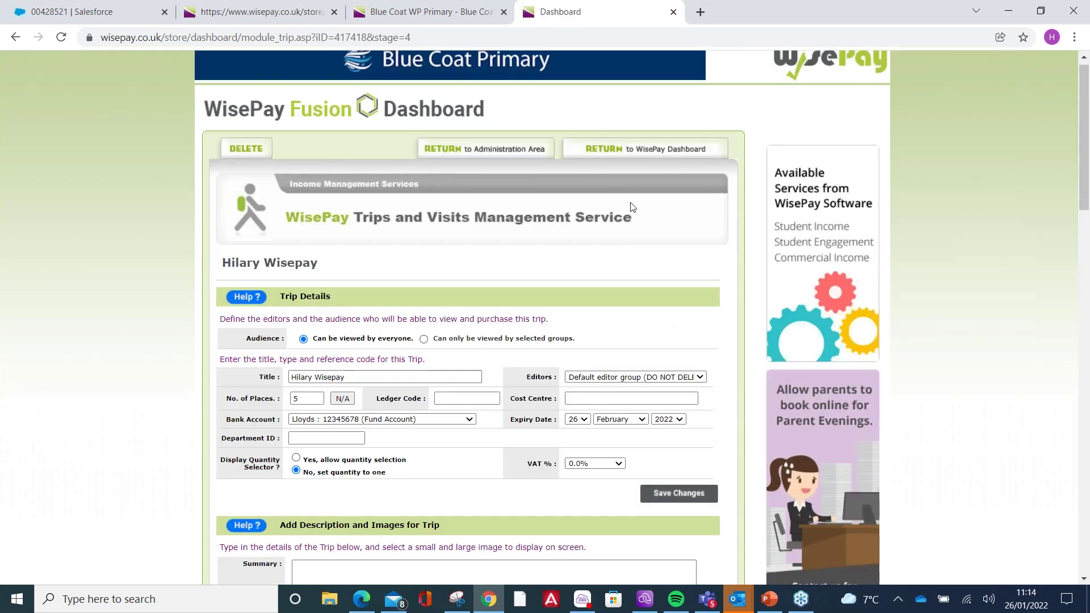
Set the price of the first instalment, Instalment1, to 10.00 and save it.
scroll(615, 202, down, 12)
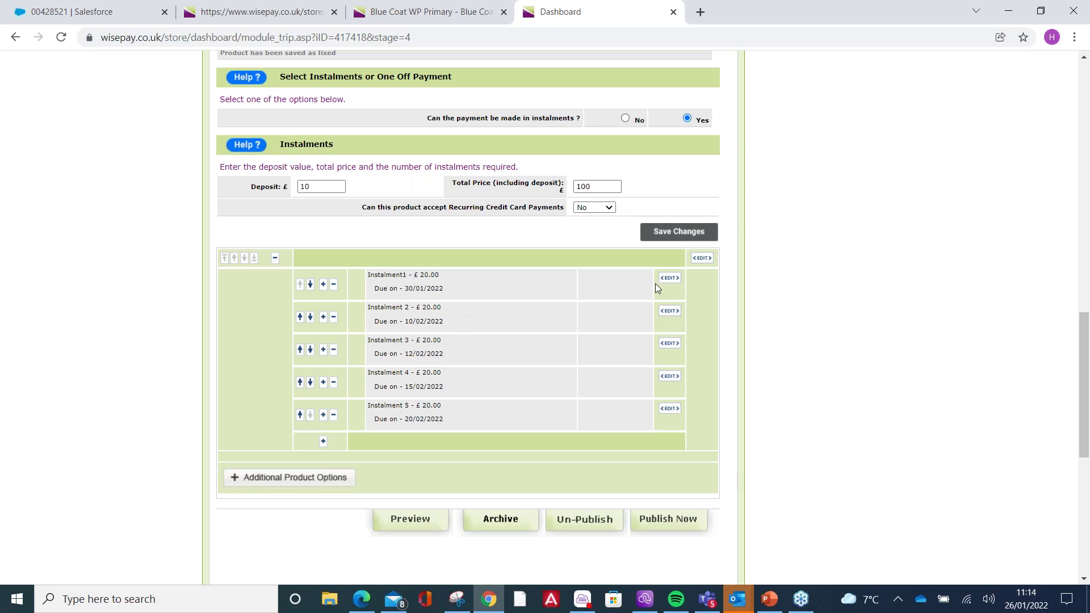
click(669, 278)
drag(427, 358, 420, 359)
text(10.00)
click(625, 310)
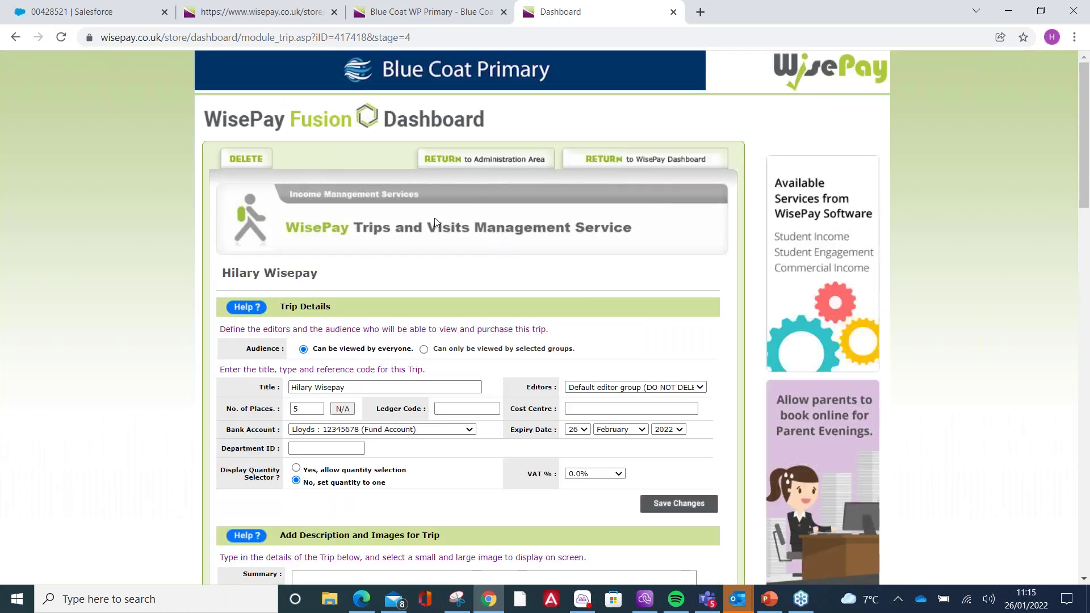
Preview the trip page, compare the Pay Deposit and Instalment1 payment options, and return to the trip form.
scroll(508, 238, down, 15)
scroll(513, 168, down, 5)
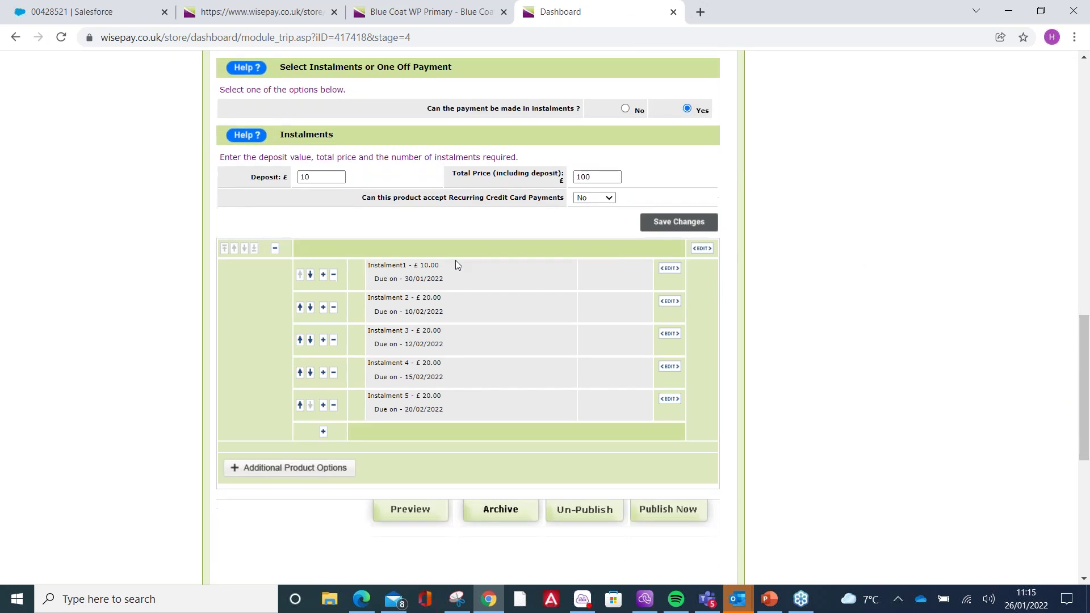
click(420, 314)
scroll(422, 316, down, 5)
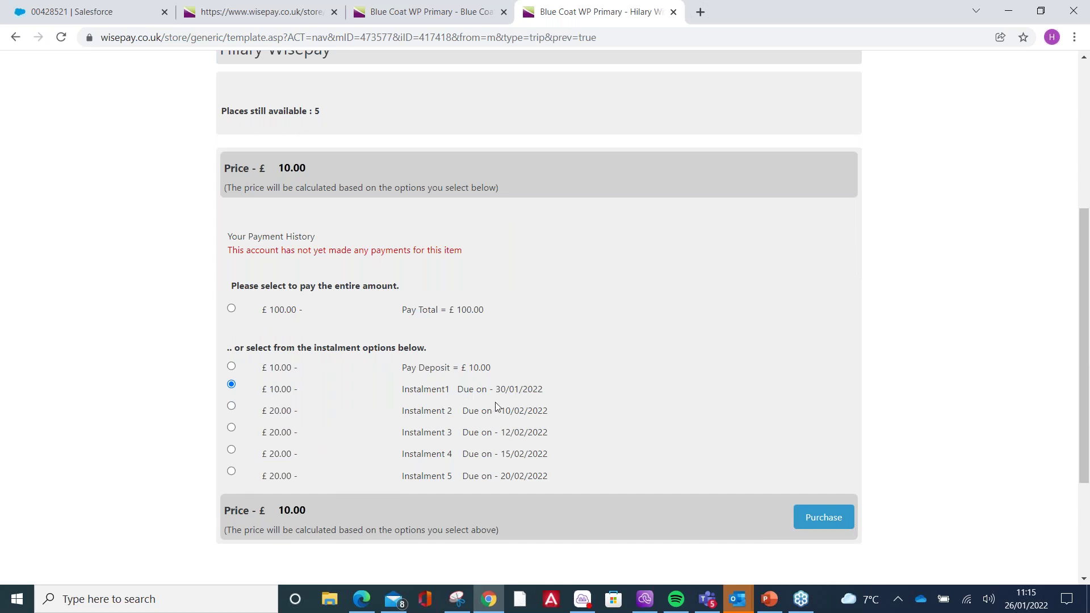
click(231, 367)
click(231, 384)
click(15, 37)
scroll(332, 259, up, 2)
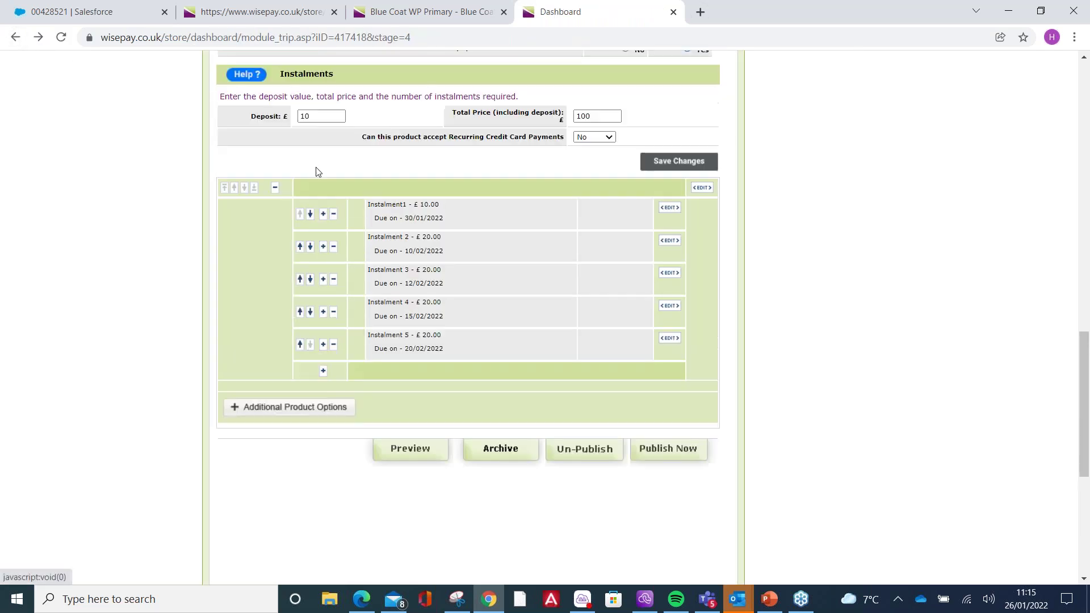
Try replacing the deposit value in the instalment settings with 0.
click(281, 115)
text(100)
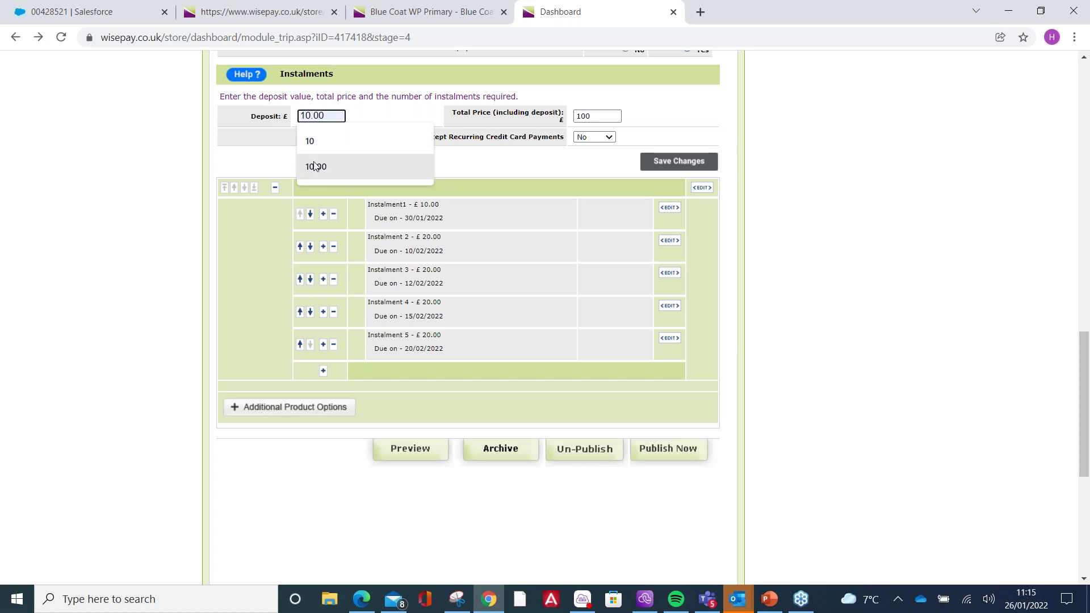
key(BackSpace)
key(BackSpace)
key(BackSpace)
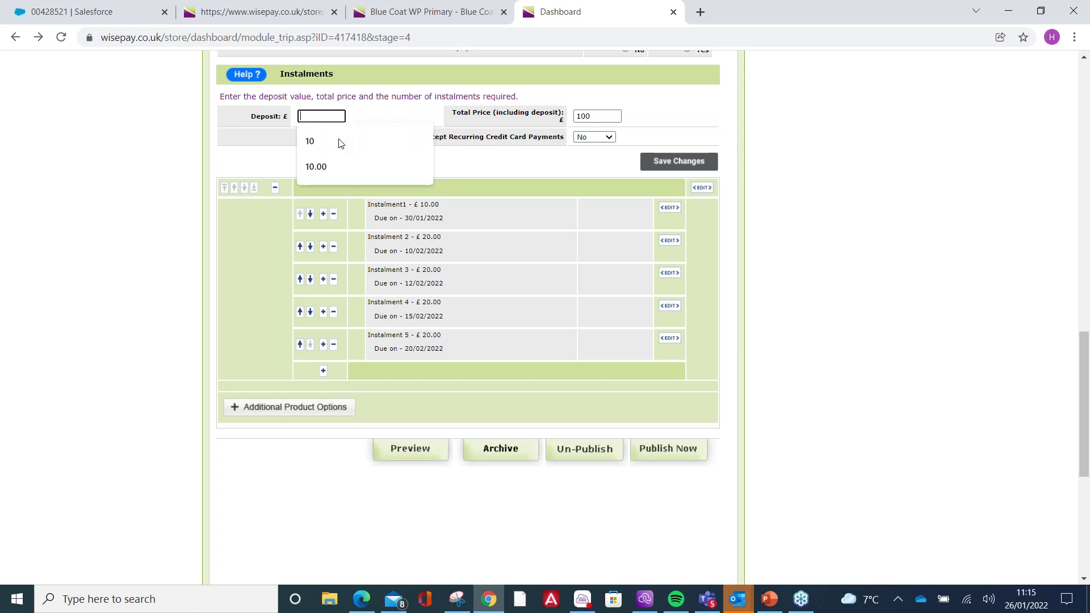
text(0)
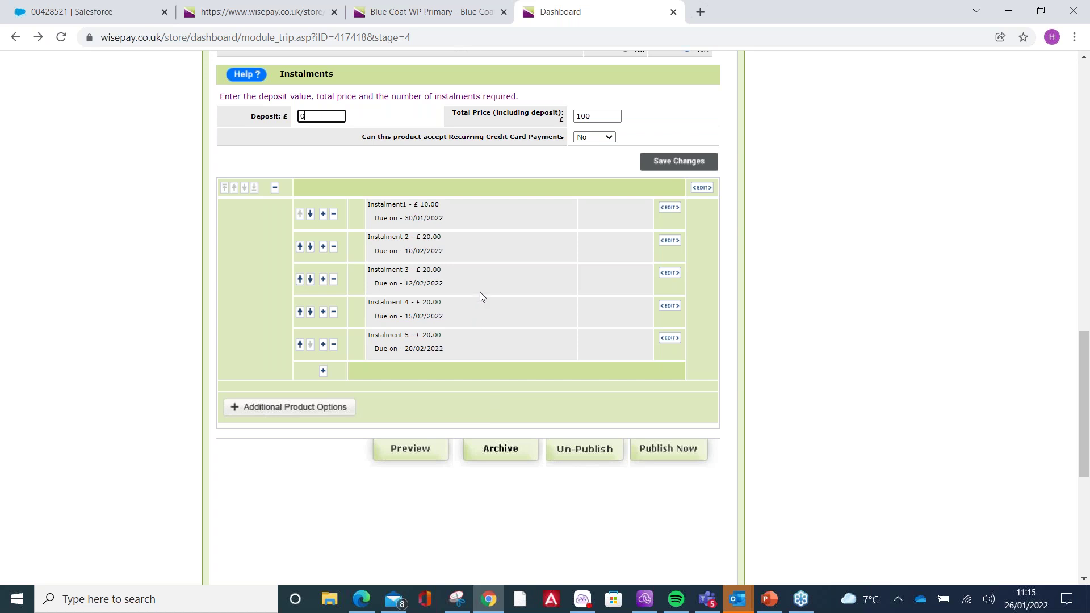
Add a Variable Cost Option to the trip's additional product options.
click(308, 409)
scroll(542, 291, down, 4)
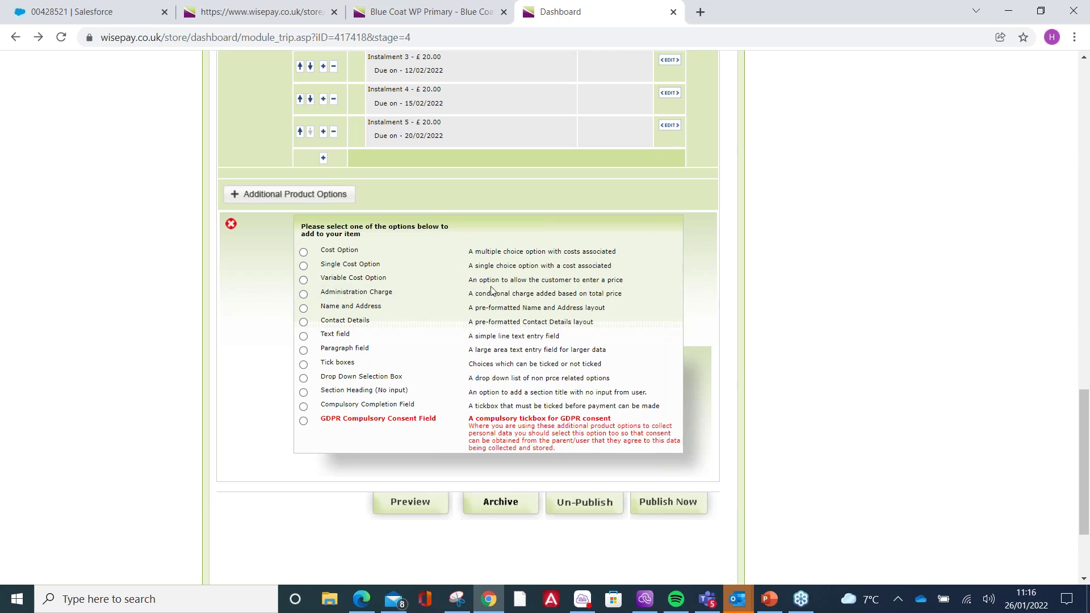
click(303, 281)
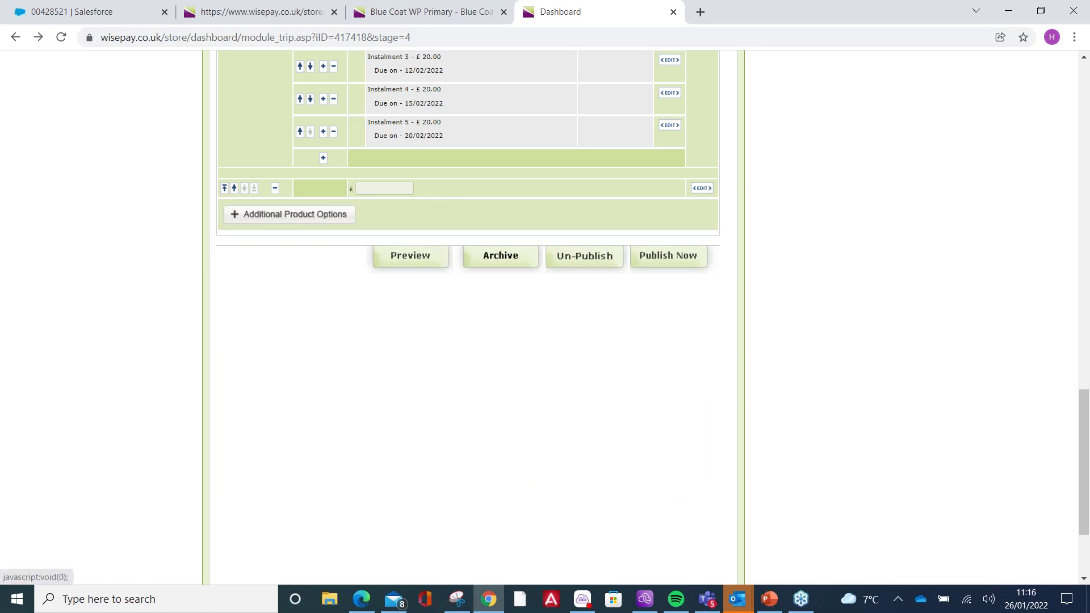
Add an option below Instalment 5, caption it "Please complete the amount of payment in the box below" and save it.
click(322, 159)
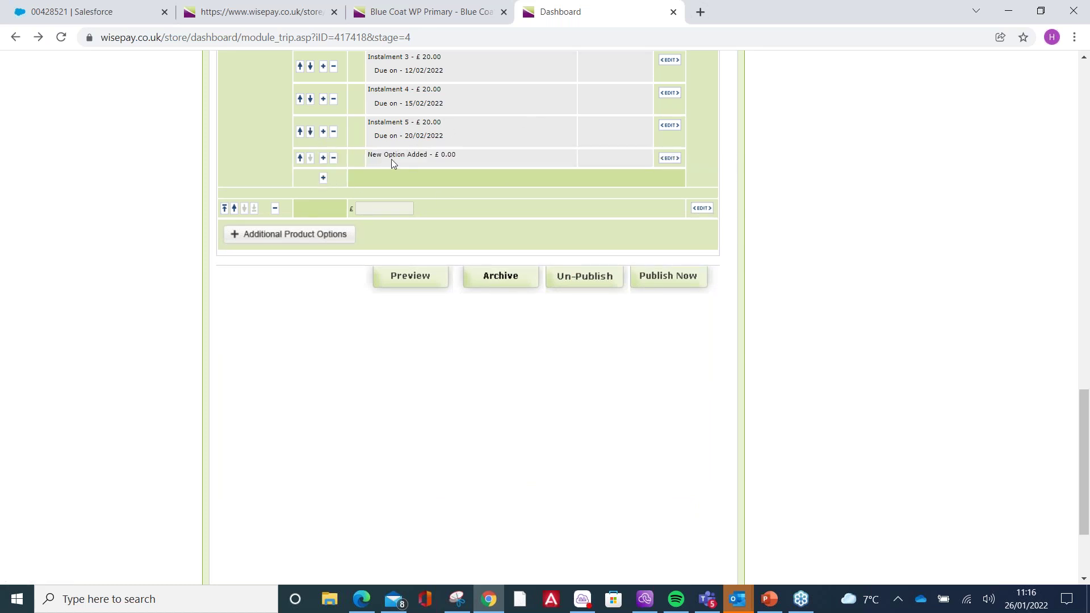
click(668, 159)
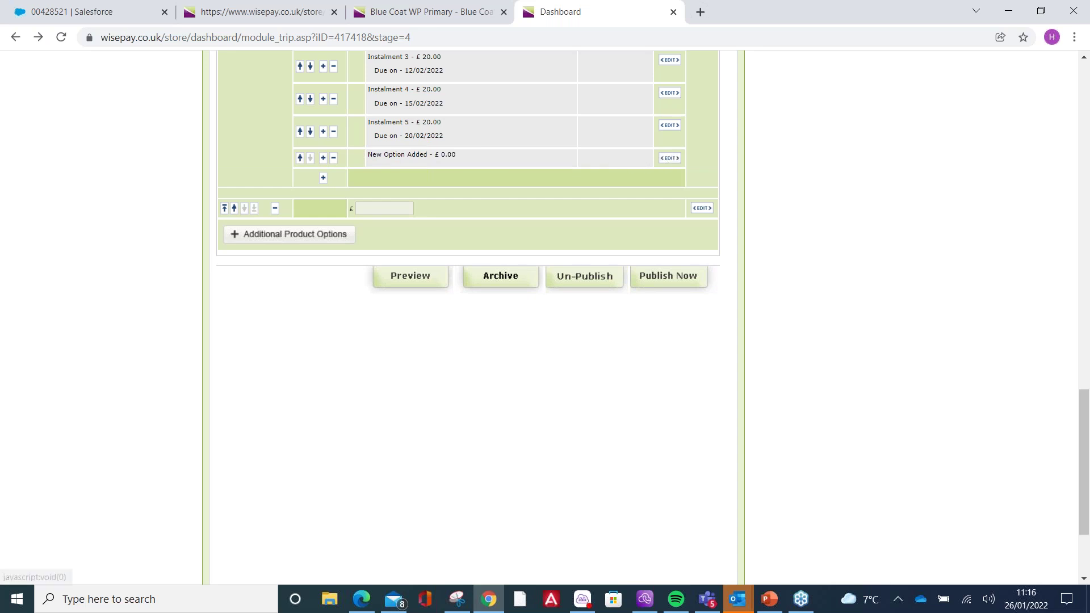
drag(500, 120, 388, 123)
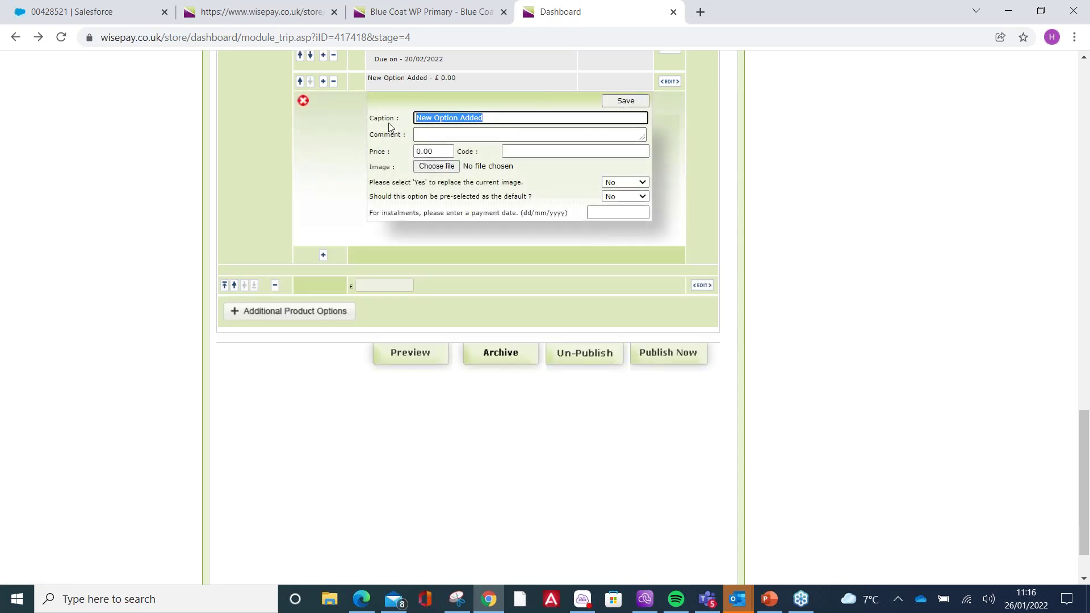
text(Please)
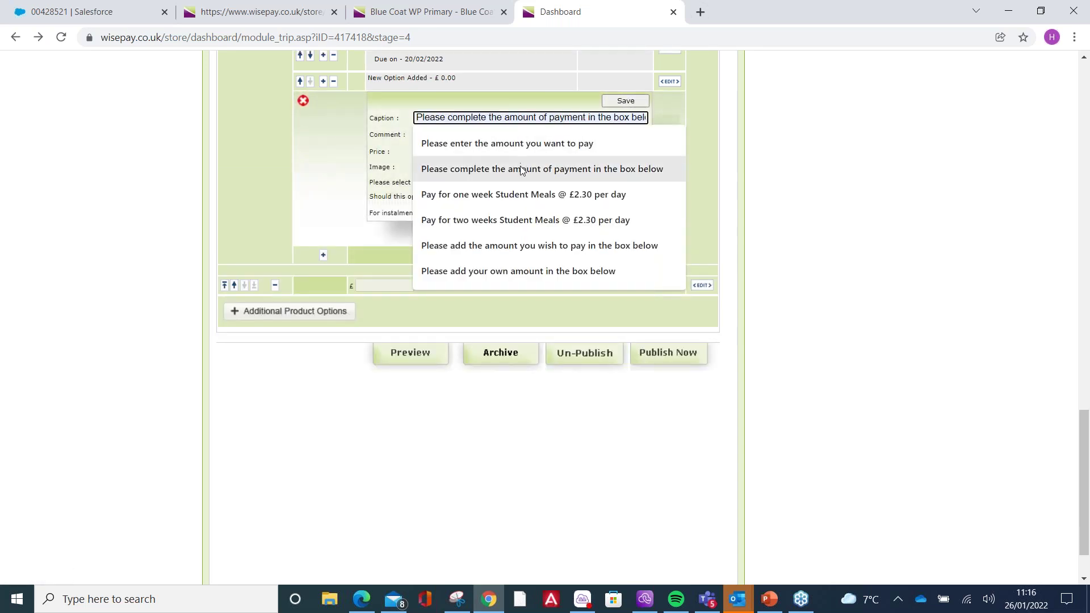
click(520, 168)
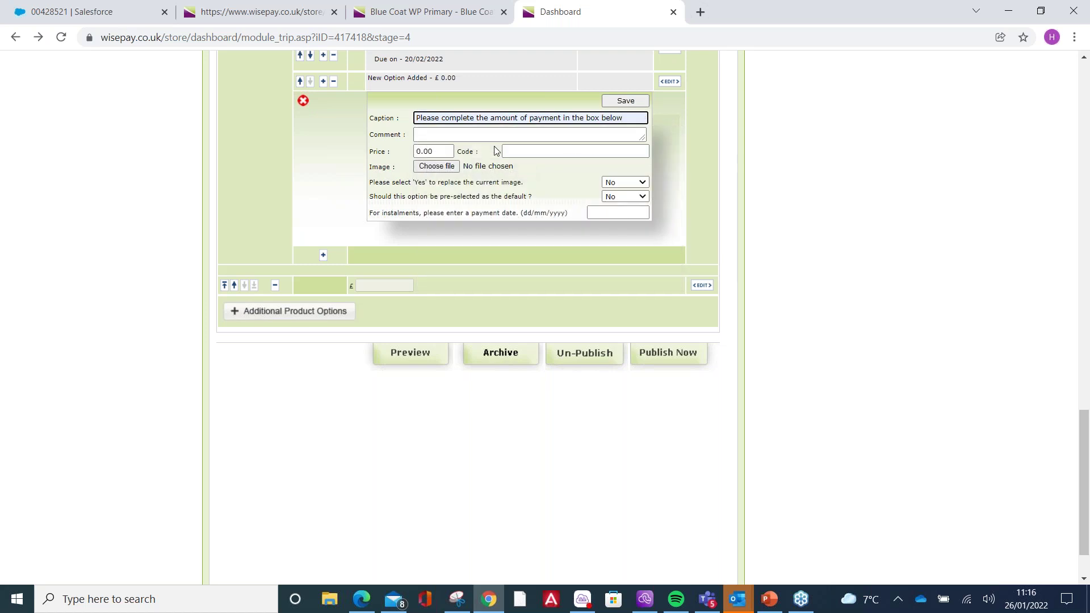
click(626, 102)
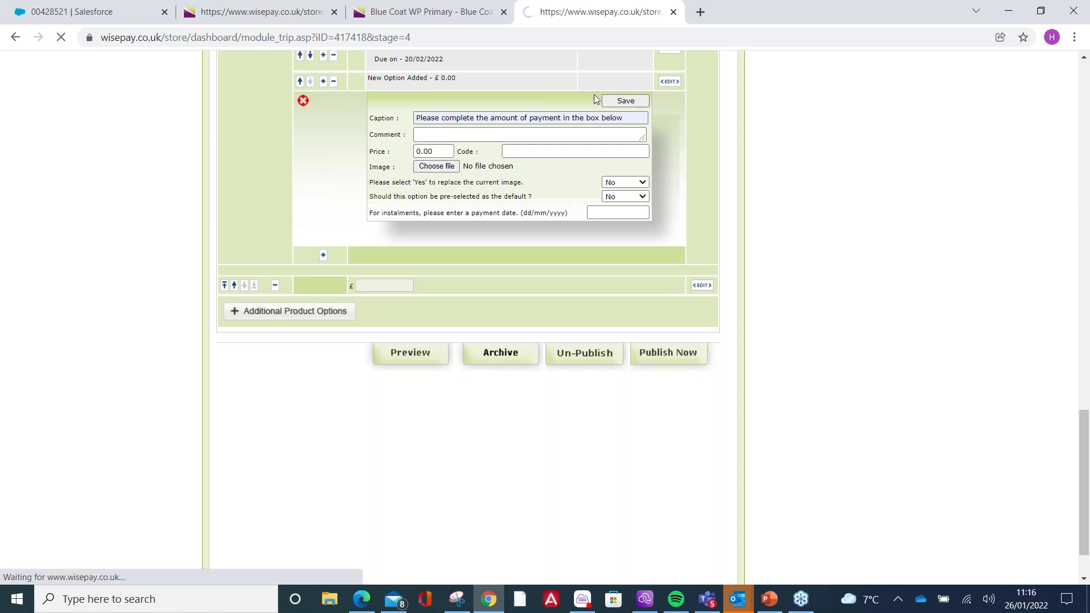
Caption the variable cost option "Please enter the amount you wish to pay", keep it visible and save it.
scroll(564, 163, down, 6)
scroll(529, 166, down, 15)
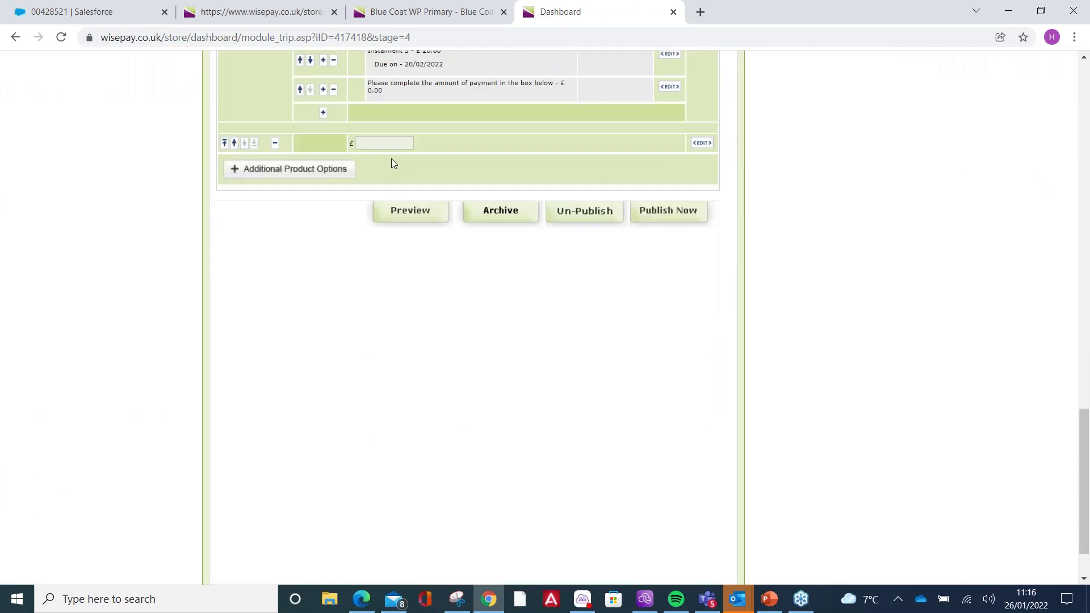
click(700, 143)
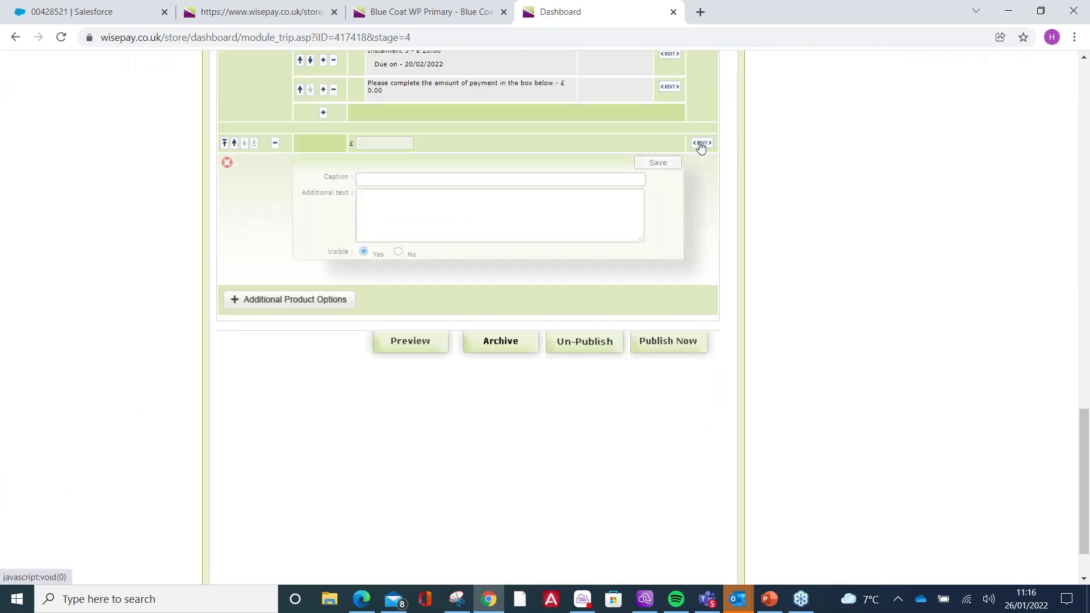
click(445, 178)
click(461, 206)
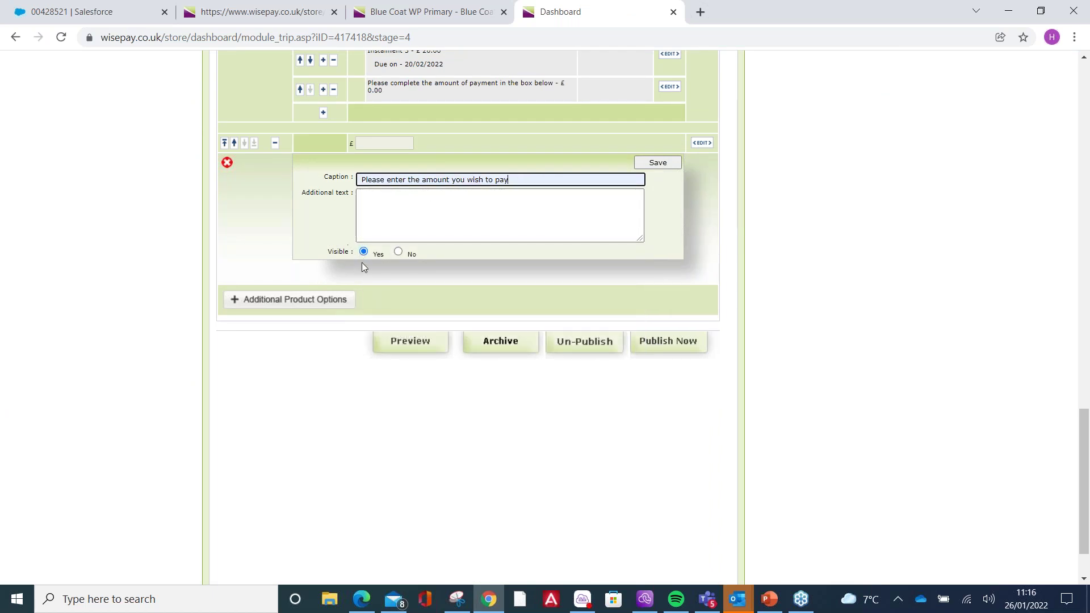
click(656, 163)
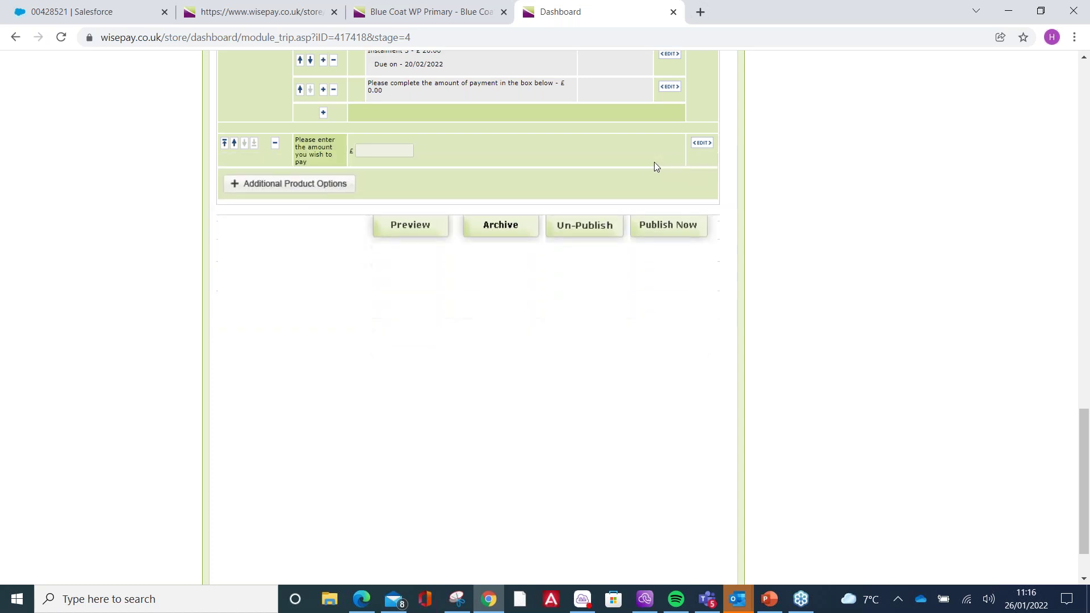
Preview the trip page, test the own-amount payment option with 40.00, and return to the trip form.
click(410, 226)
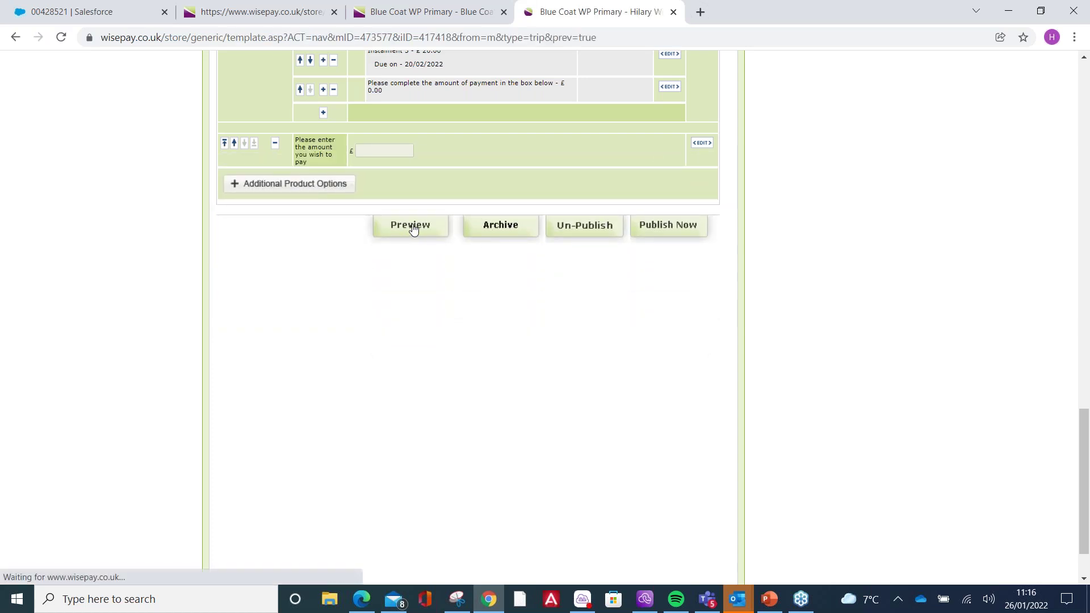
scroll(417, 227, down, 6)
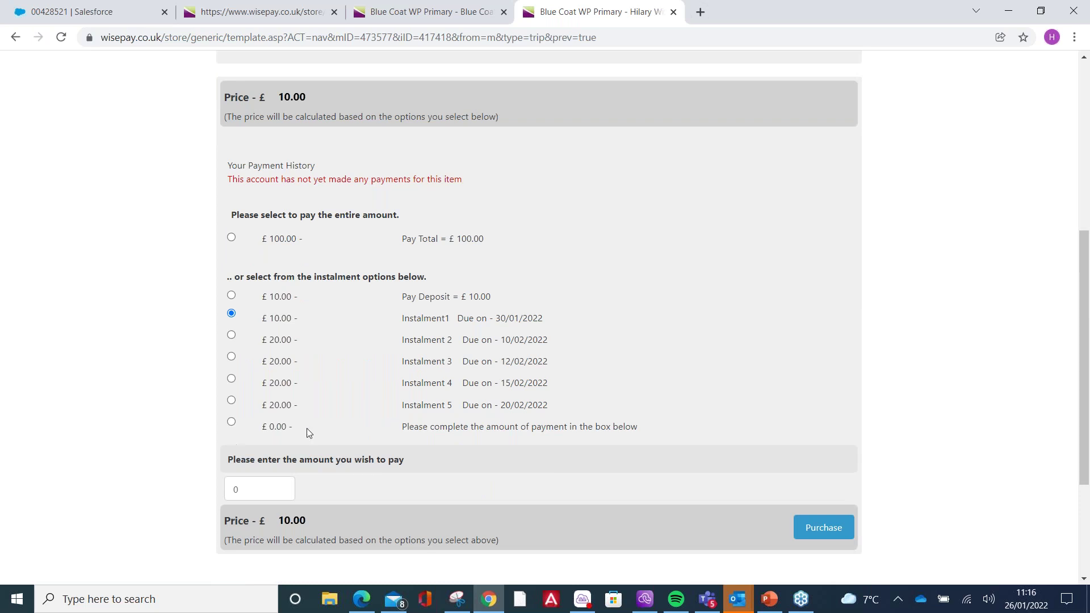
click(231, 421)
double_click(232, 486)
text(40.00)
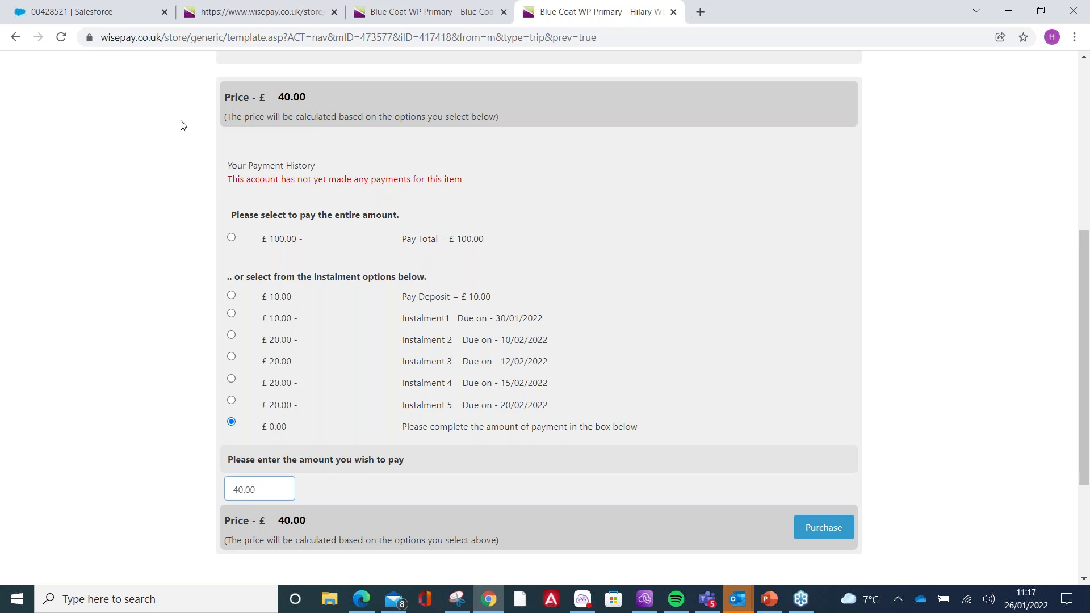
click(17, 38)
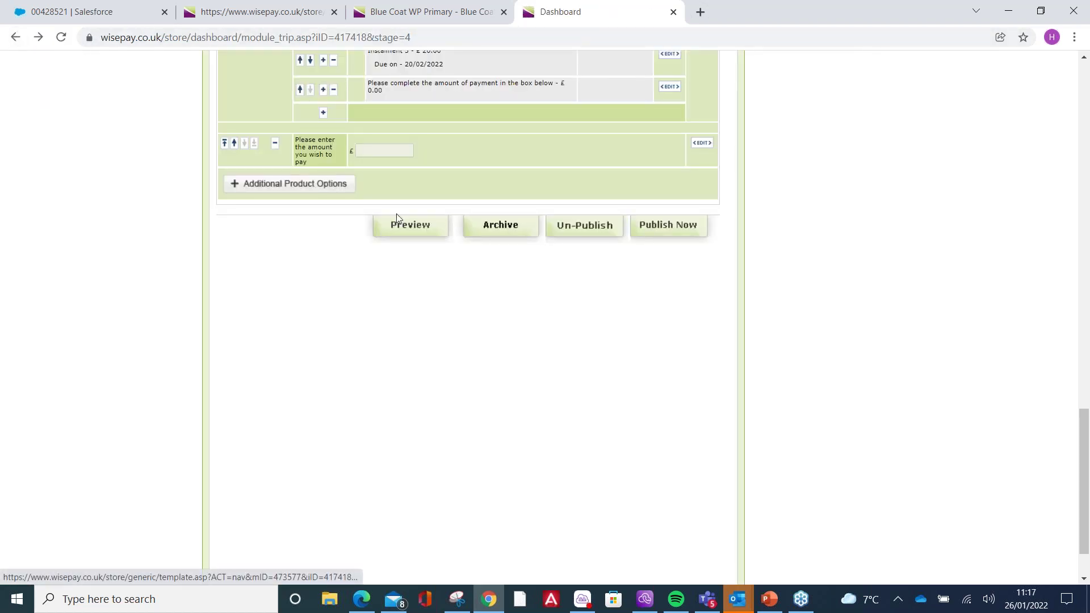
Add a Text field product option, caption it "Account Name" and save it.
scroll(396, 221, up, 4)
click(283, 401)
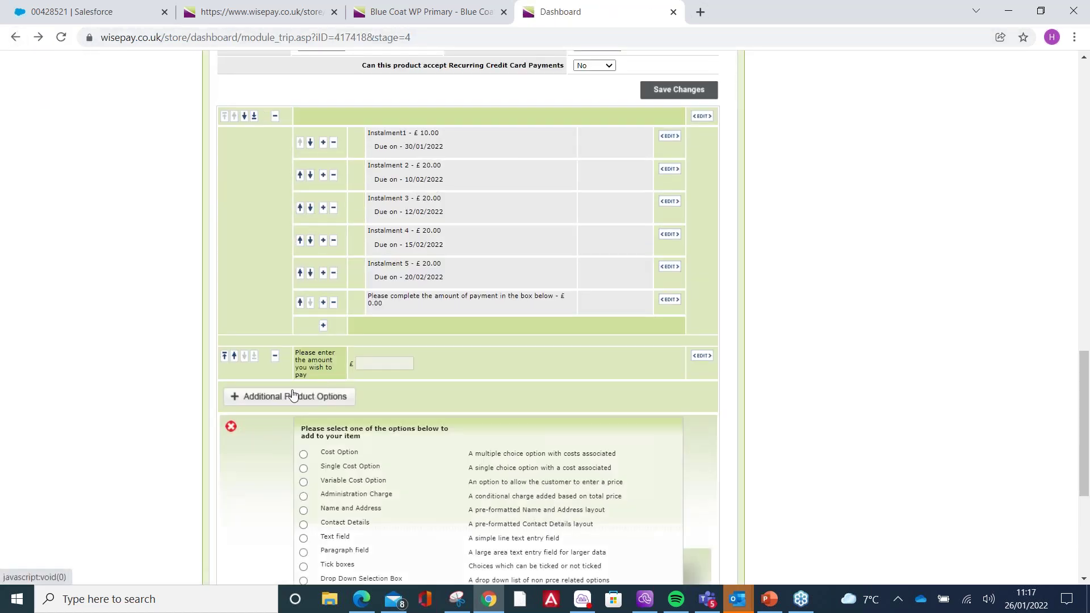
scroll(481, 239, down, 4)
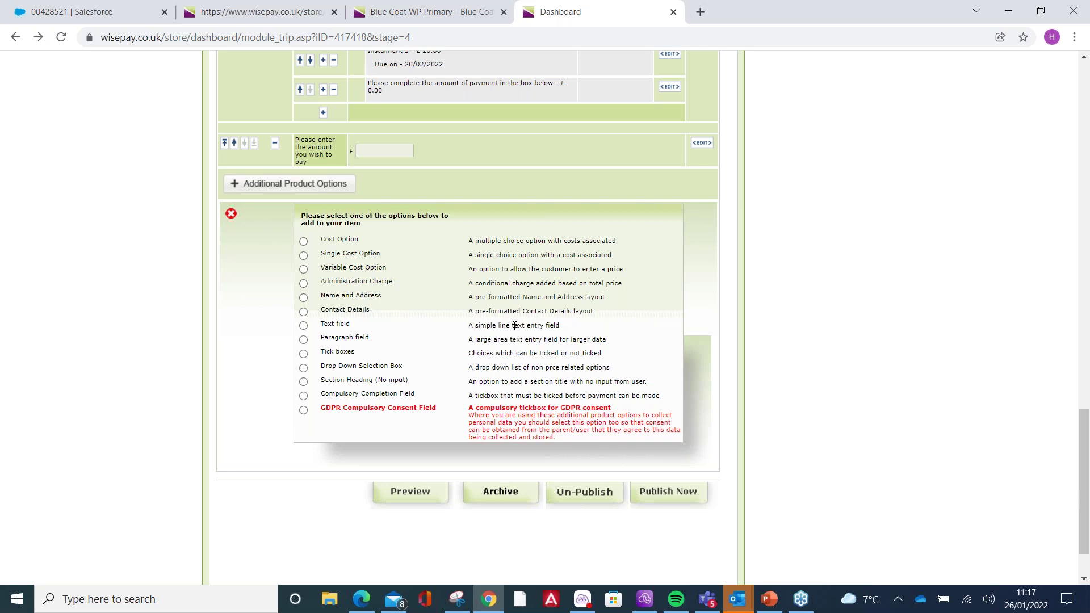
click(303, 326)
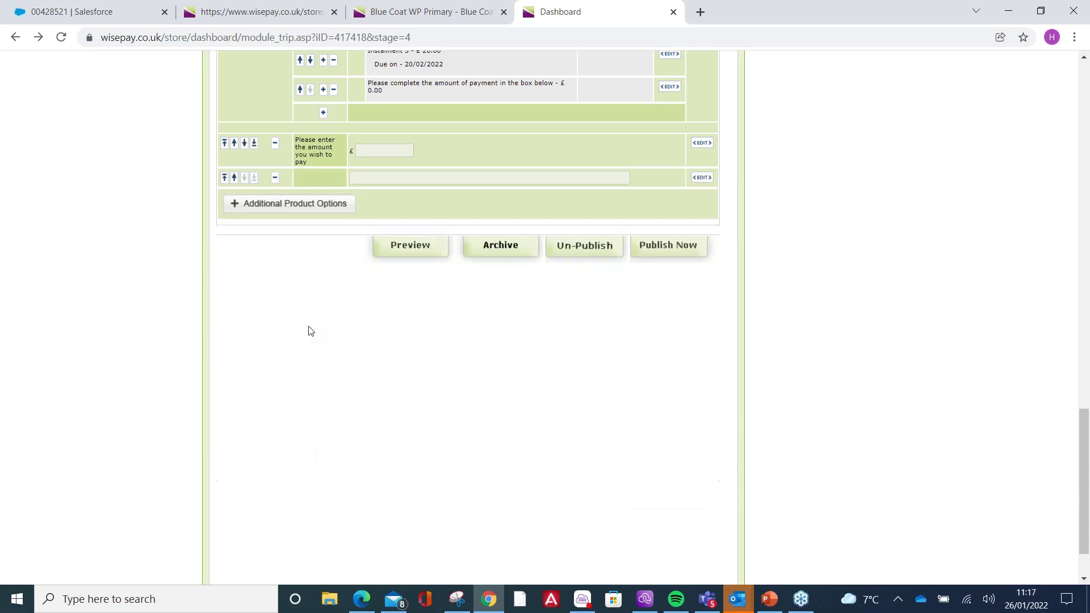
click(704, 179)
click(441, 215)
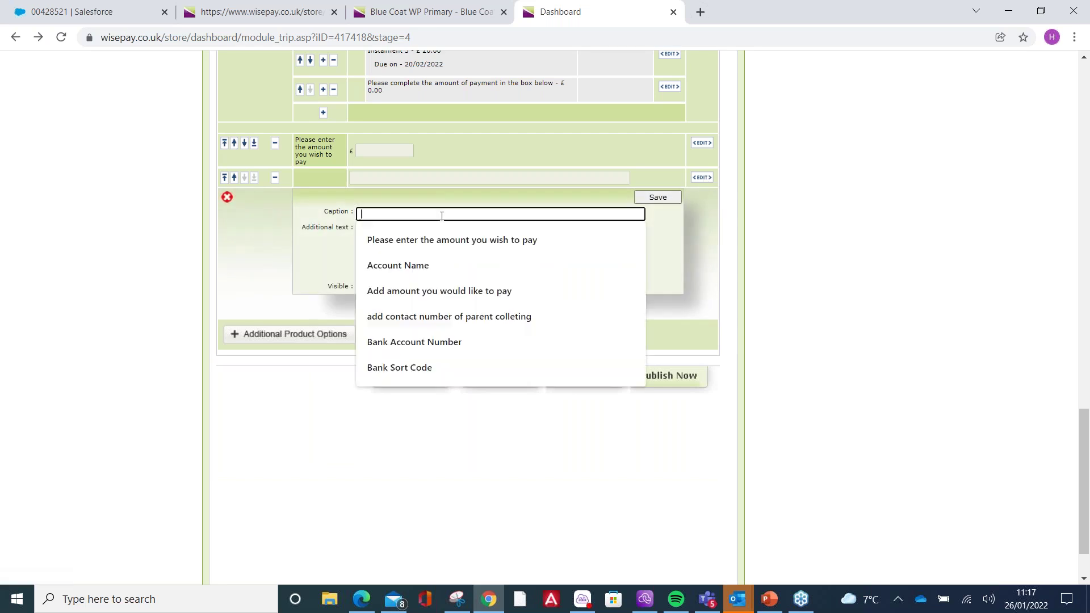
click(408, 265)
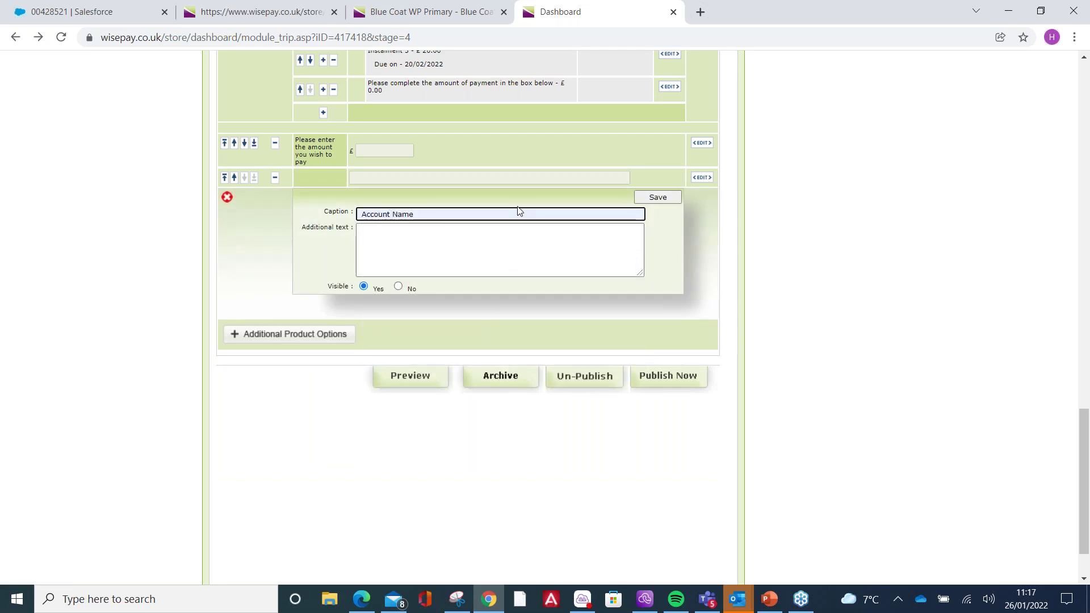
click(662, 201)
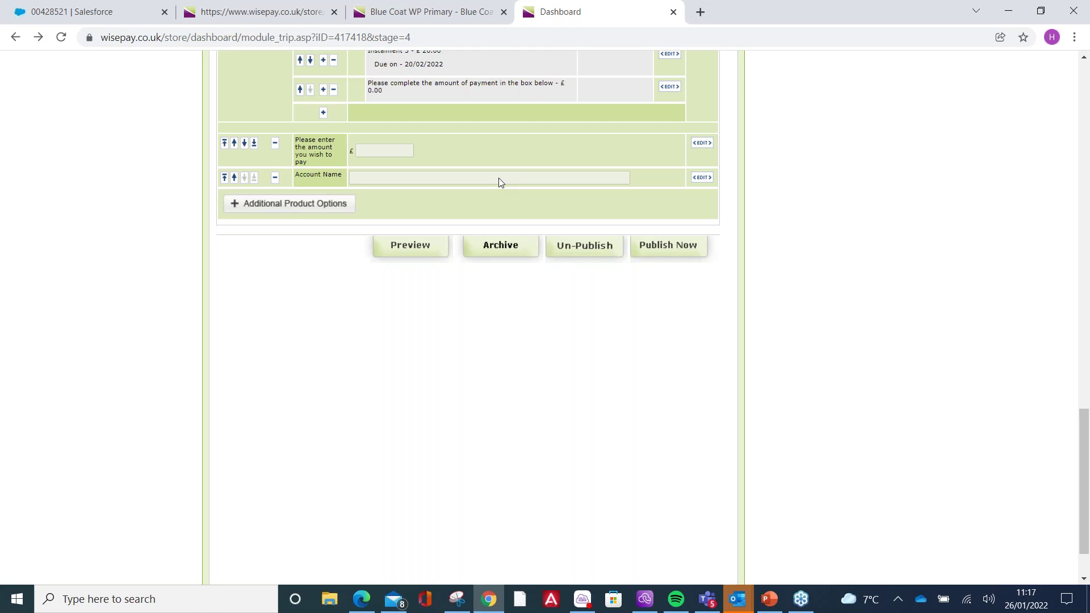
Add a Compulsory Completion Field, caption it "I confirm that I have completed all the boxes above" and save it.
click(333, 205)
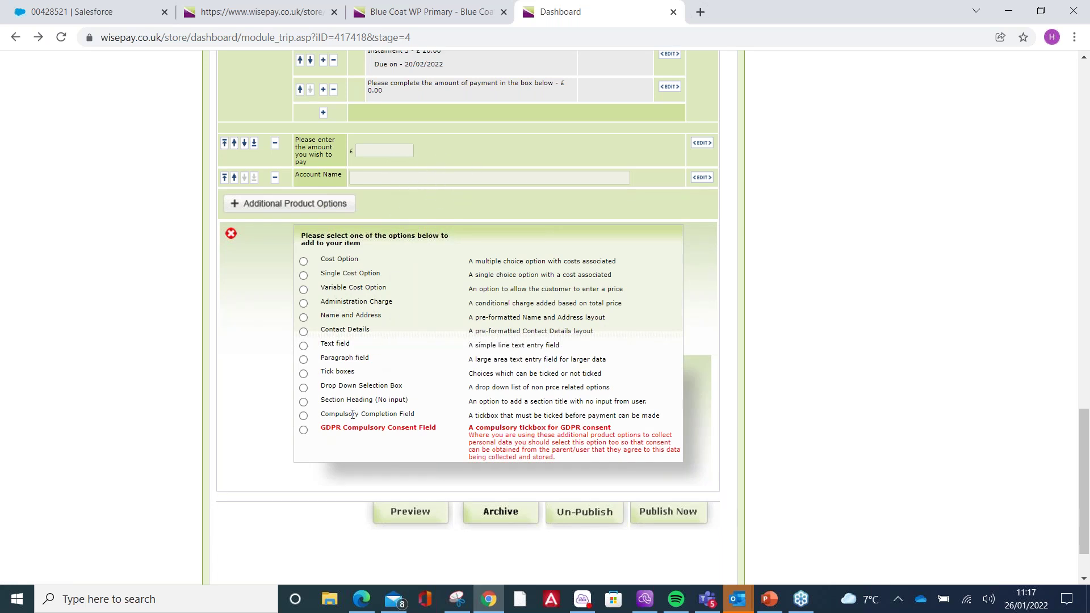
click(303, 417)
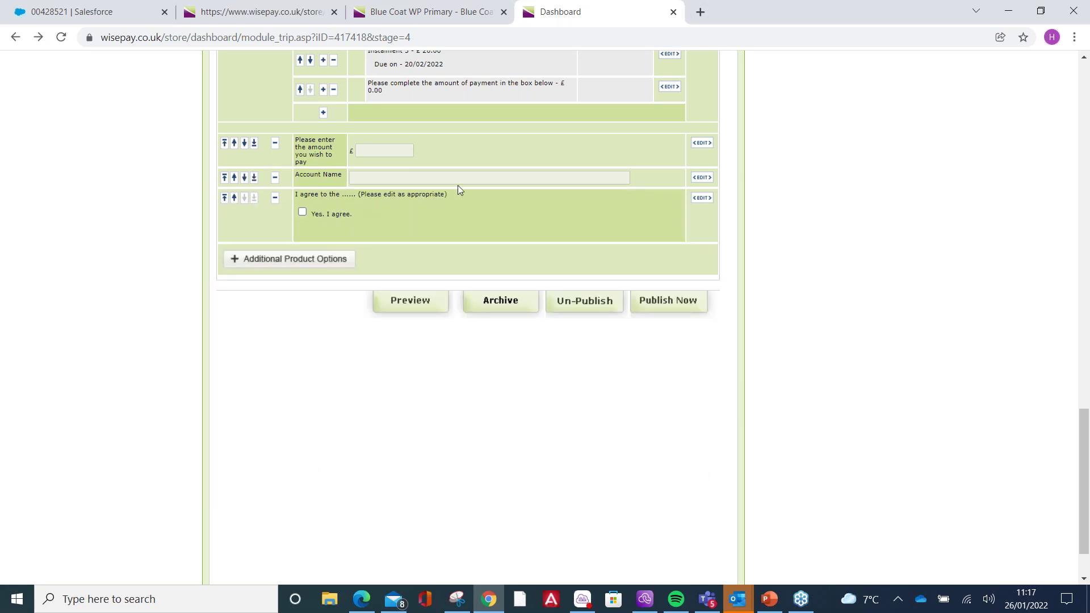
click(702, 197)
drag(559, 269, 353, 280)
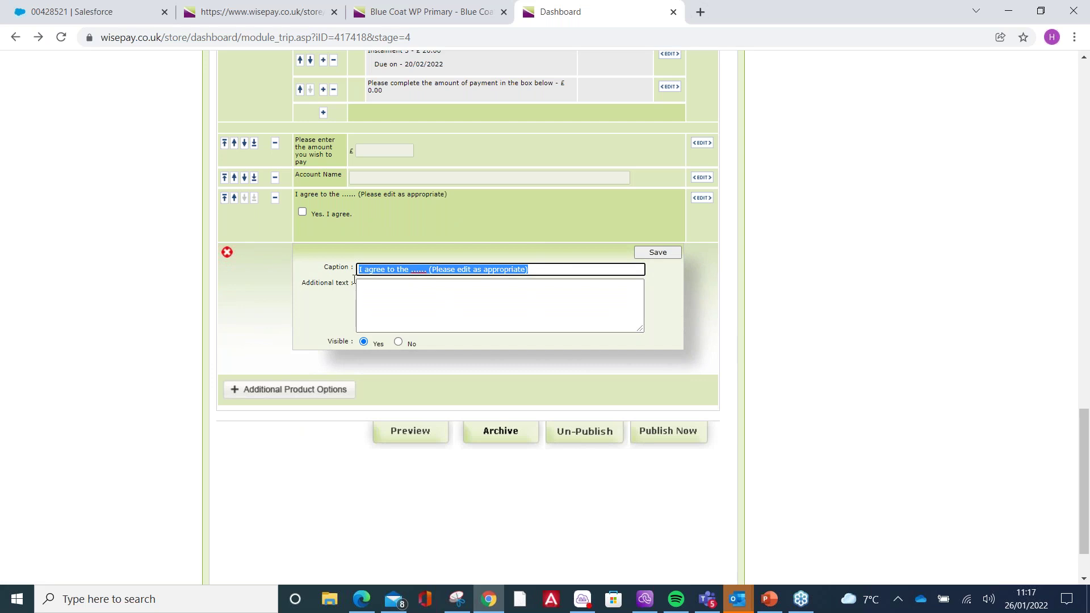
text(I)
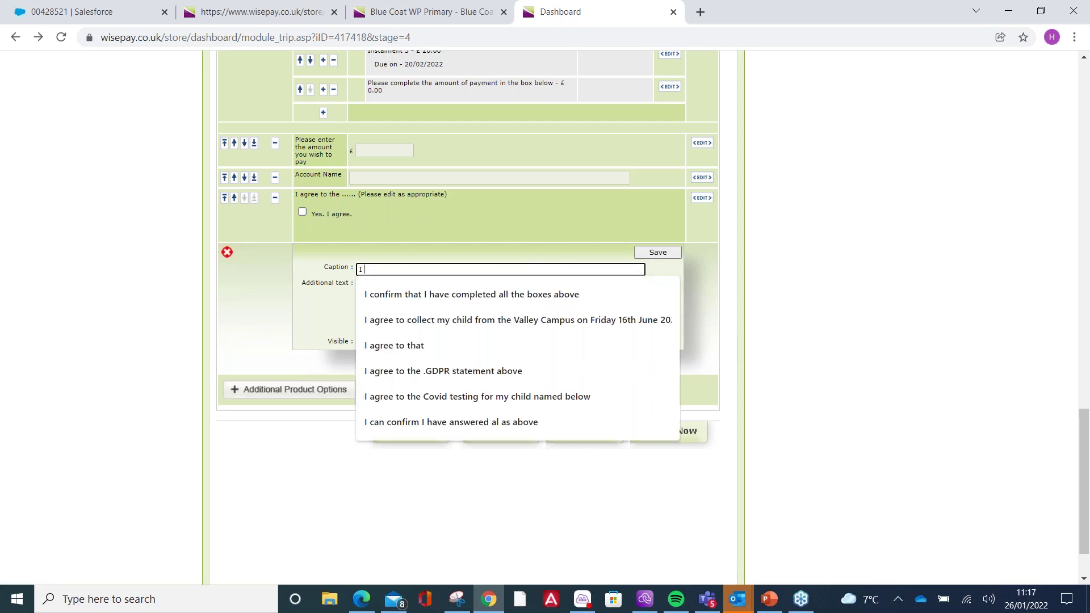
click(452, 293)
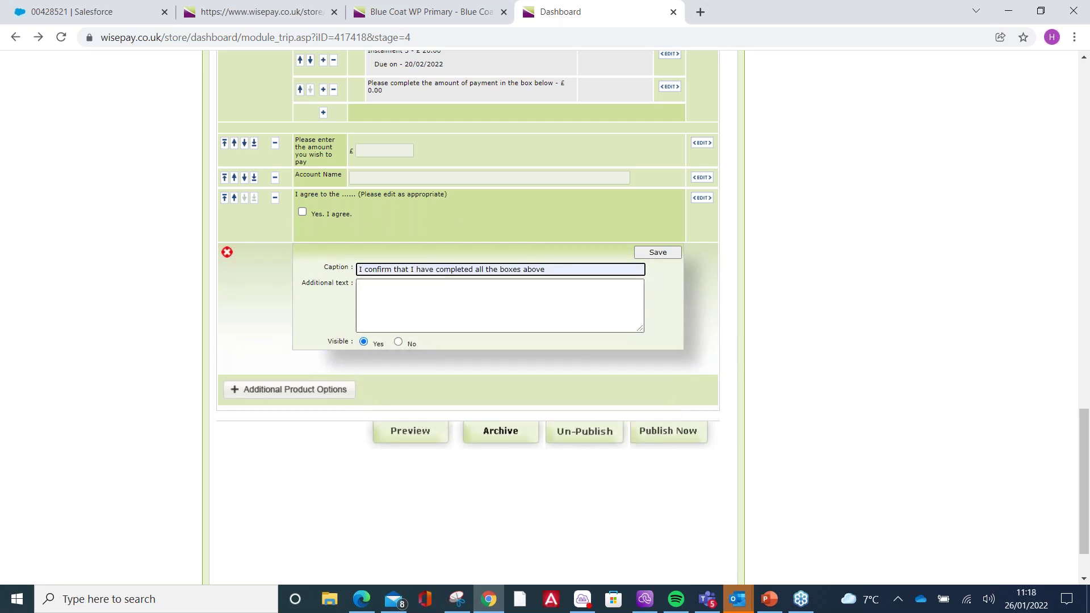
click(658, 253)
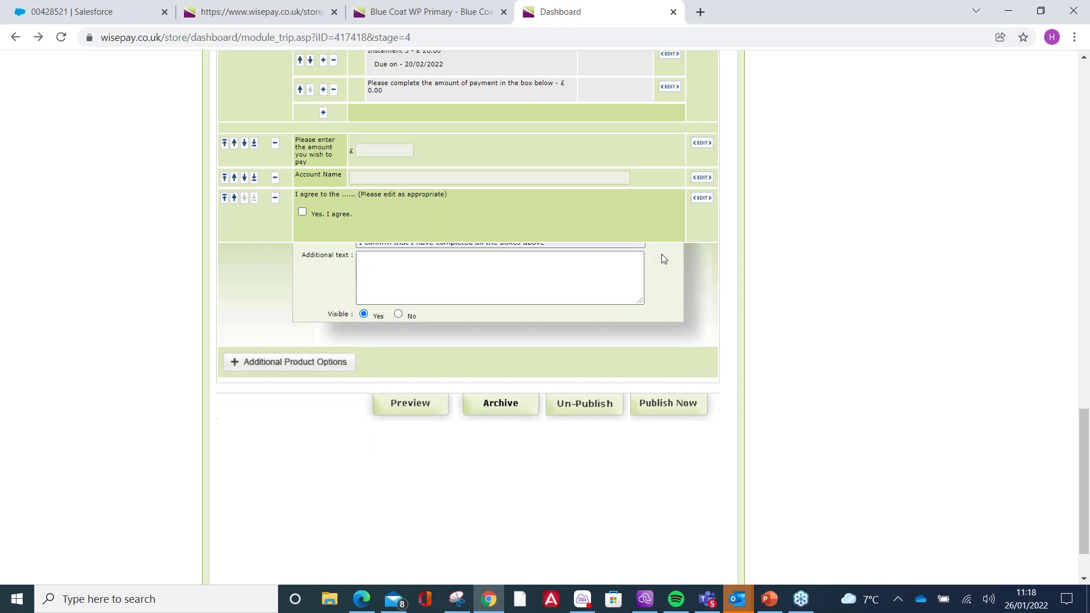
Preview the trip page, test the compulsory confirmation by agreeing to it, and return to the trip form.
click(415, 301)
scroll(487, 147, down, 10)
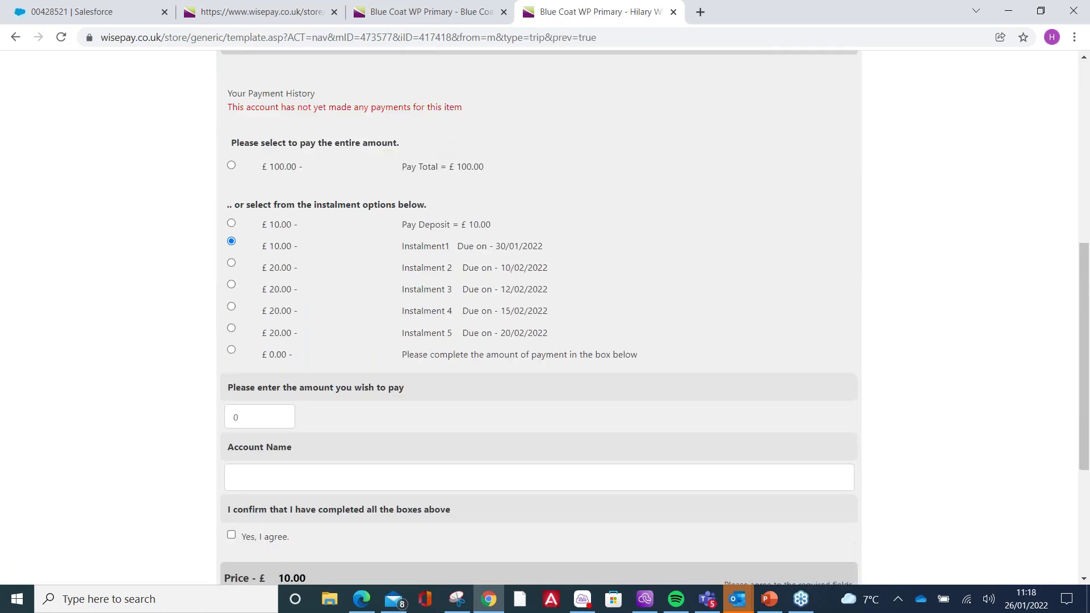
click(312, 262)
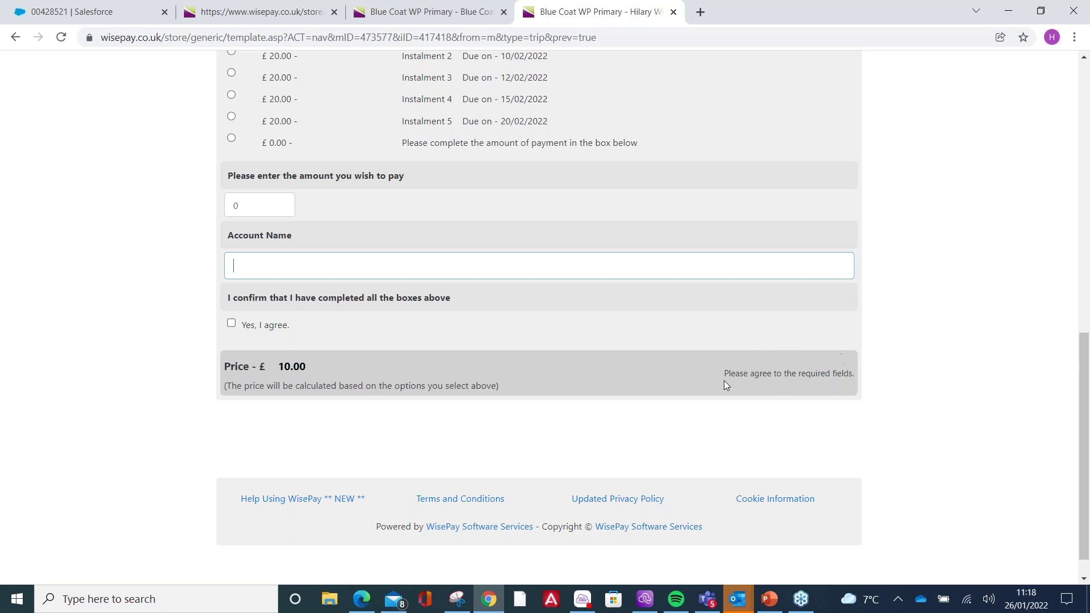
click(231, 323)
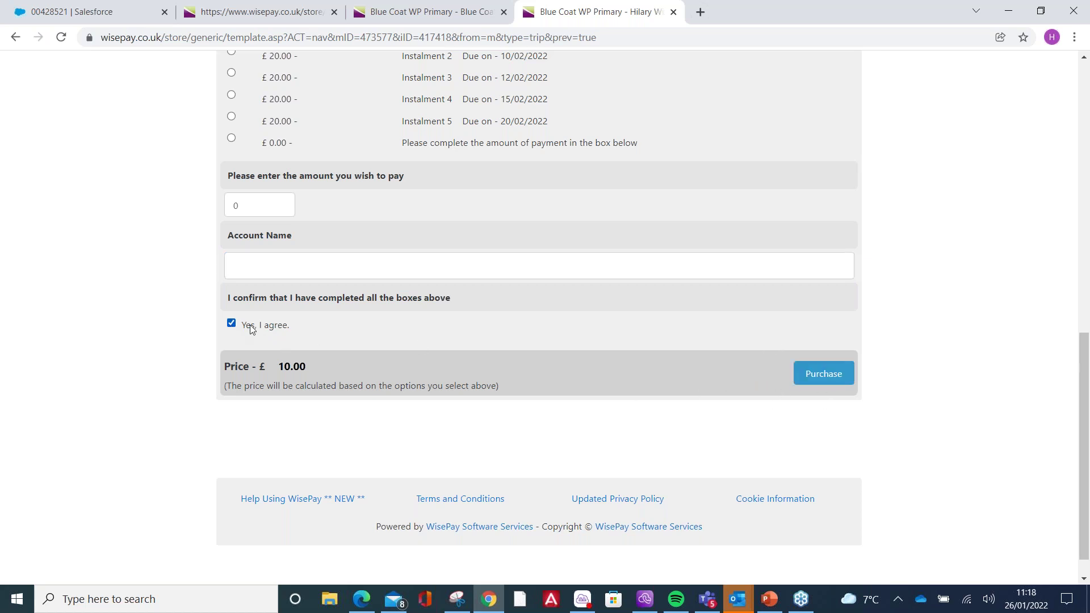
click(821, 381)
scroll(341, 224, up, 6)
key(alt+Left)
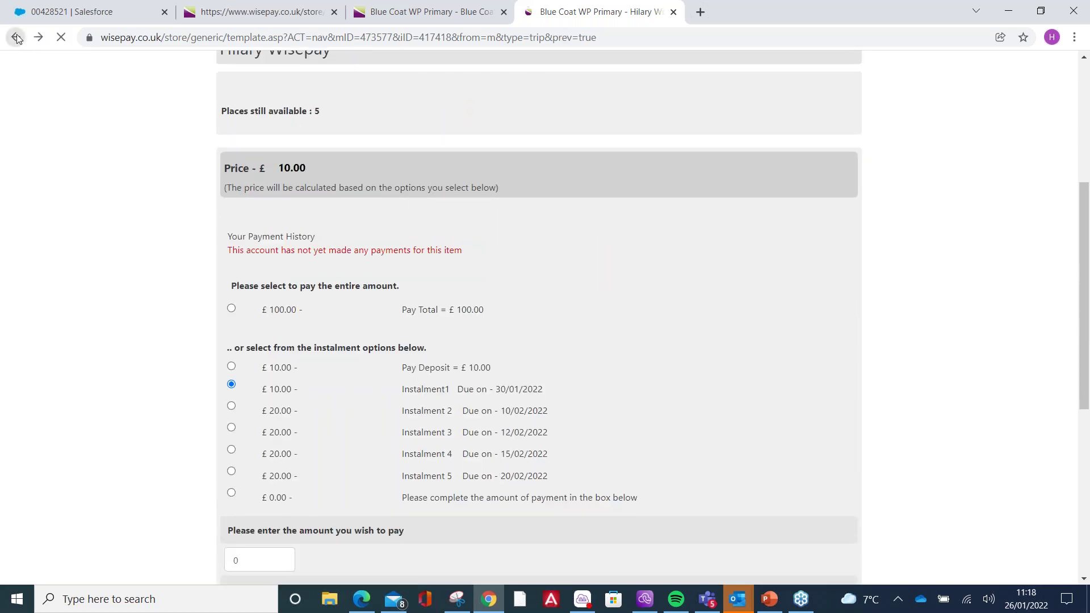
Review the trip form's instalments, additional product options and publishing choices, ending at the Trip Details section.
scroll(427, 250, up, 6)
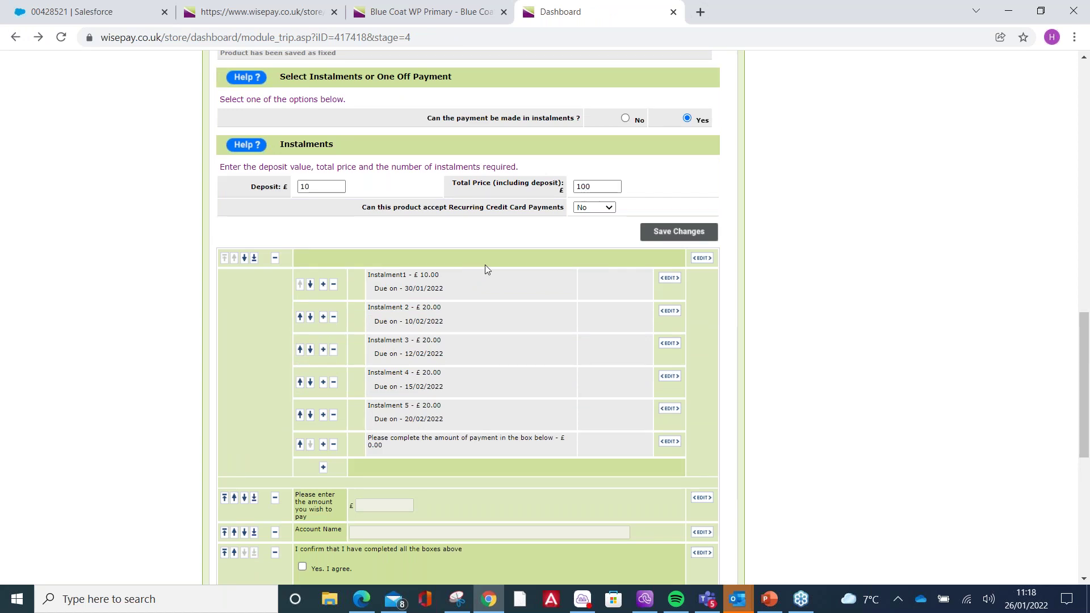
scroll(349, 333, down, 3)
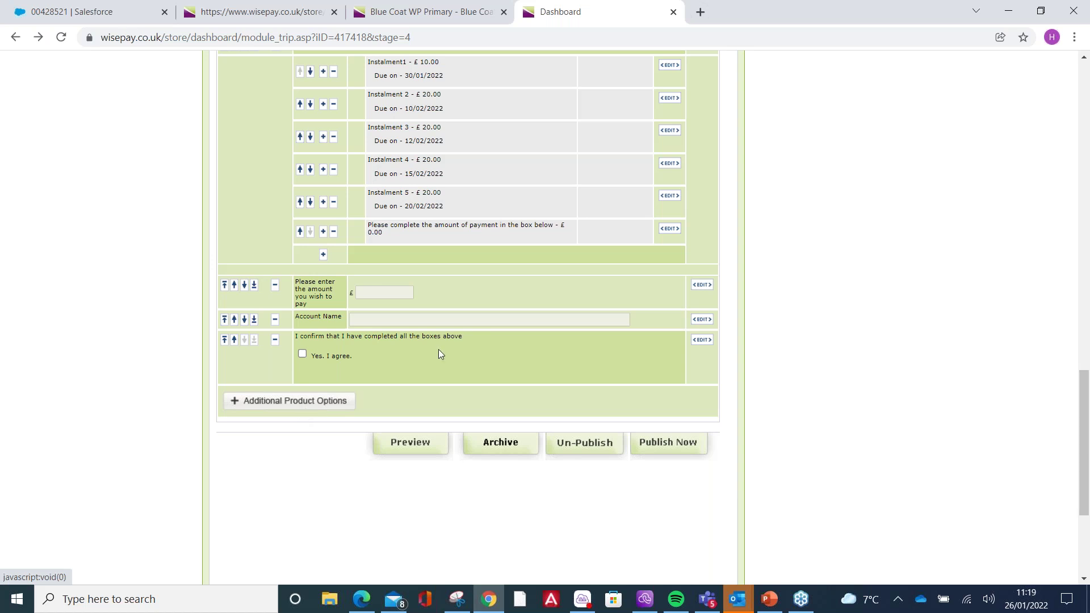
scroll(531, 207, down, 3)
scroll(535, 168, up, 6)
scroll(536, 168, down, 2)
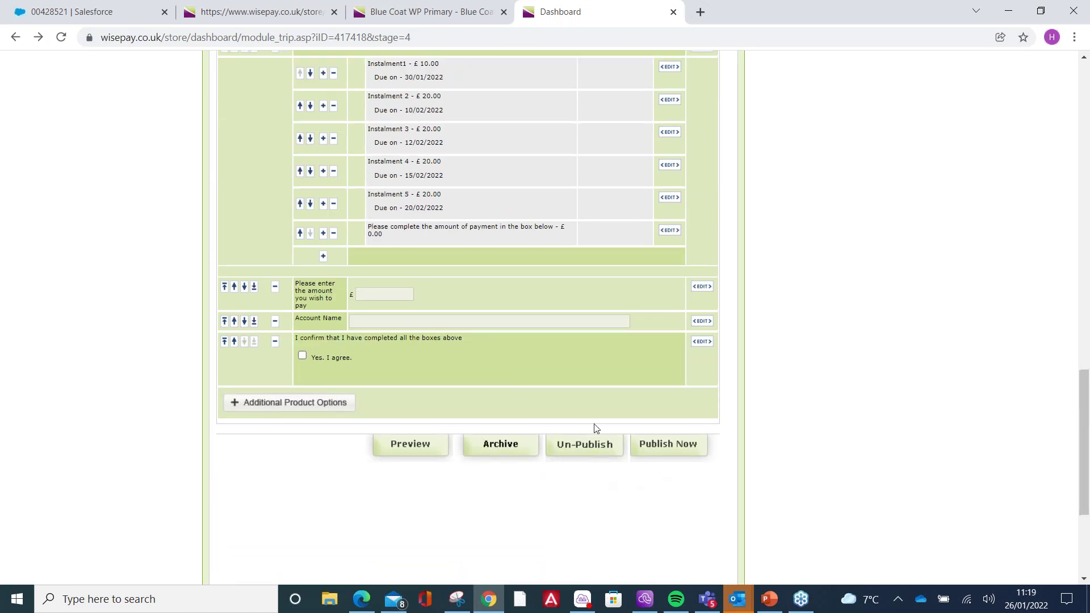
scroll(625, 451, up, 6)
scroll(641, 451, down, 4)
scroll(586, 290, up, 15)
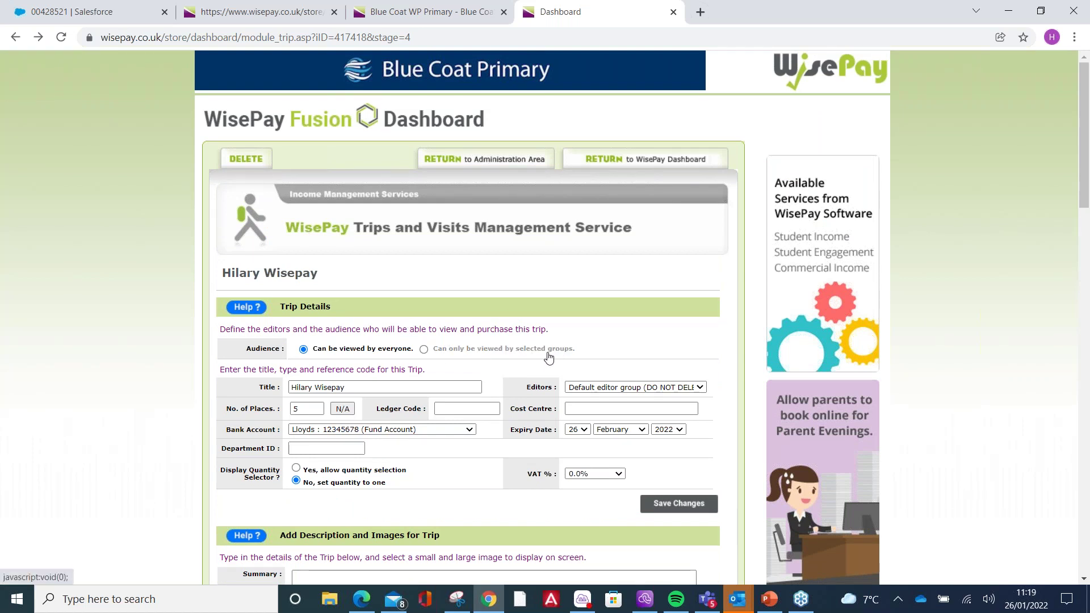
scroll(605, 320, down, 1)
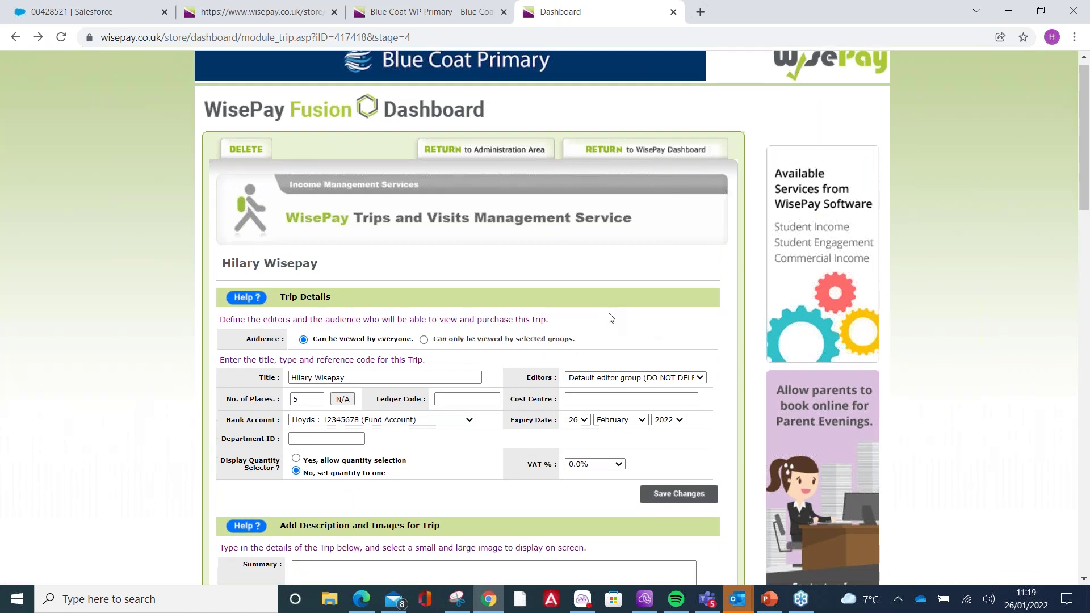
Return to the administration area, find the new trip under Available to Everyone and open it for editing.
click(485, 93)
scroll(382, 120, down, 3)
scroll(381, 119, down, 4)
scroll(415, 237, up, 4)
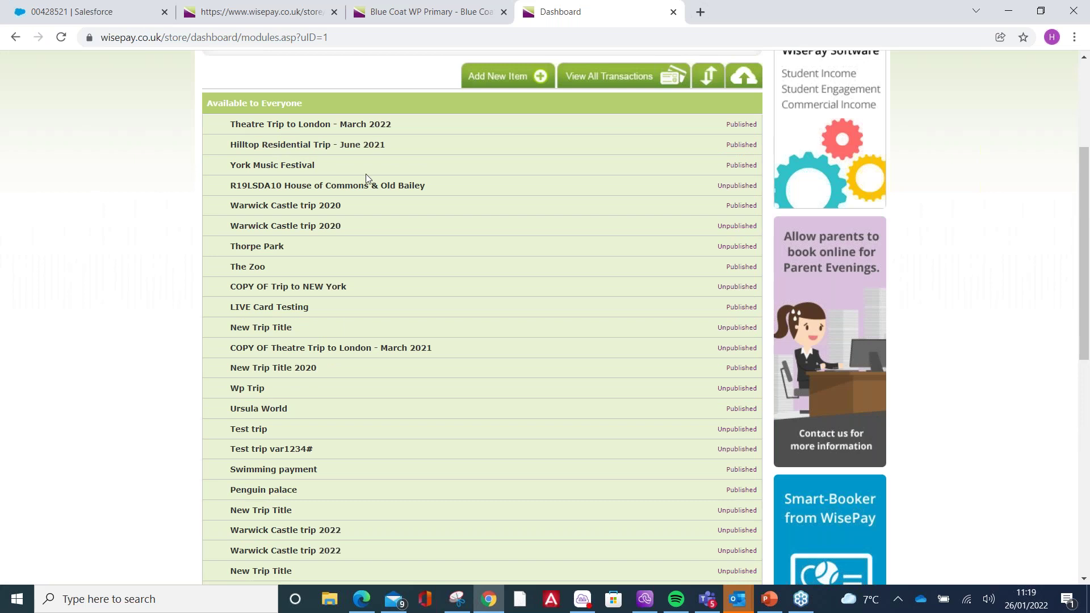
scroll(490, 194, down, 6)
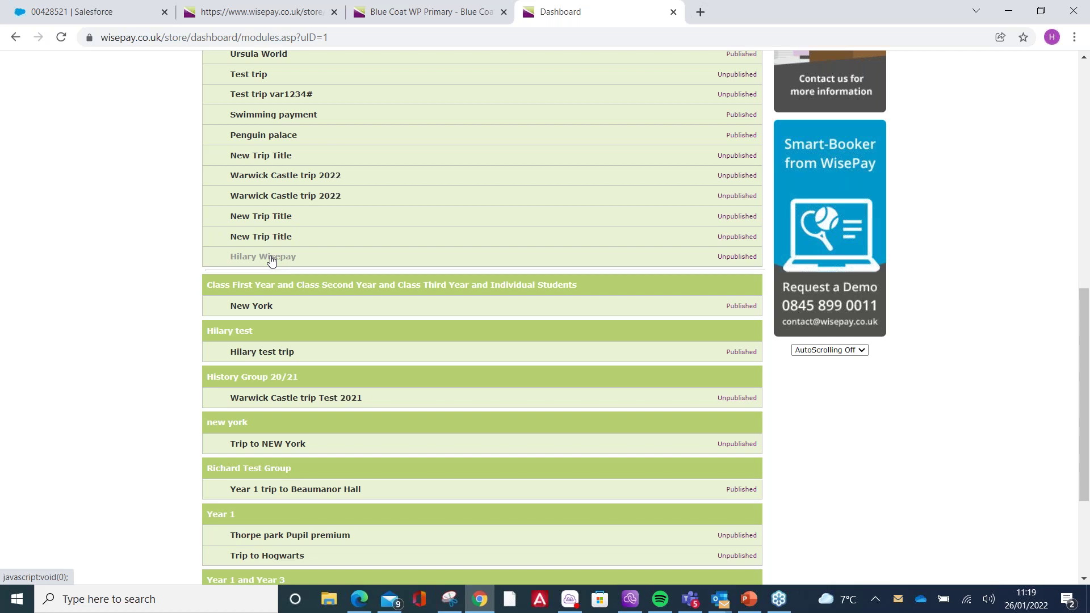
click(270, 258)
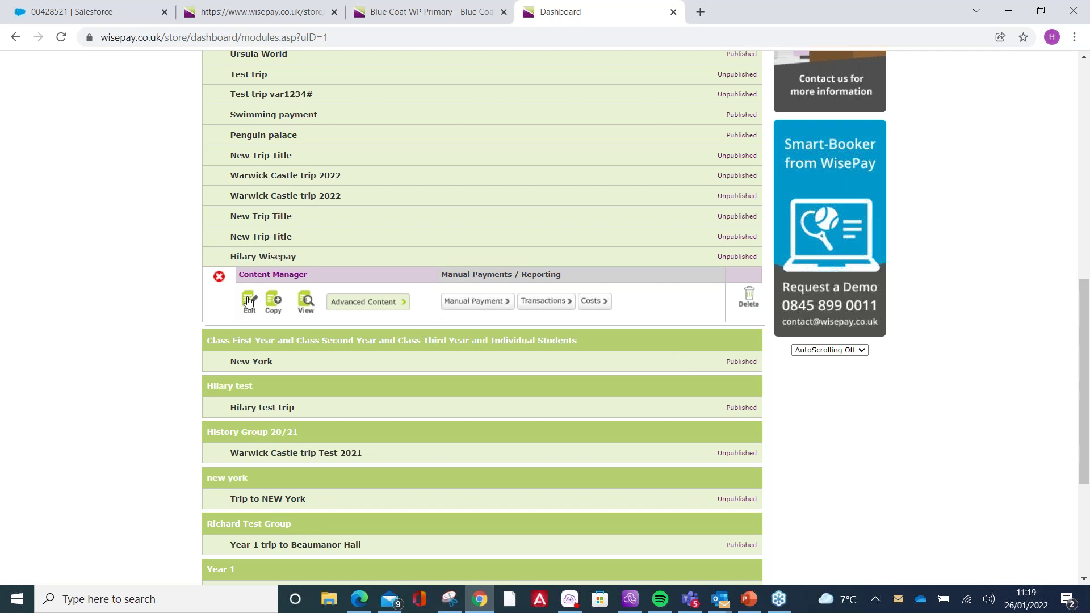
click(250, 300)
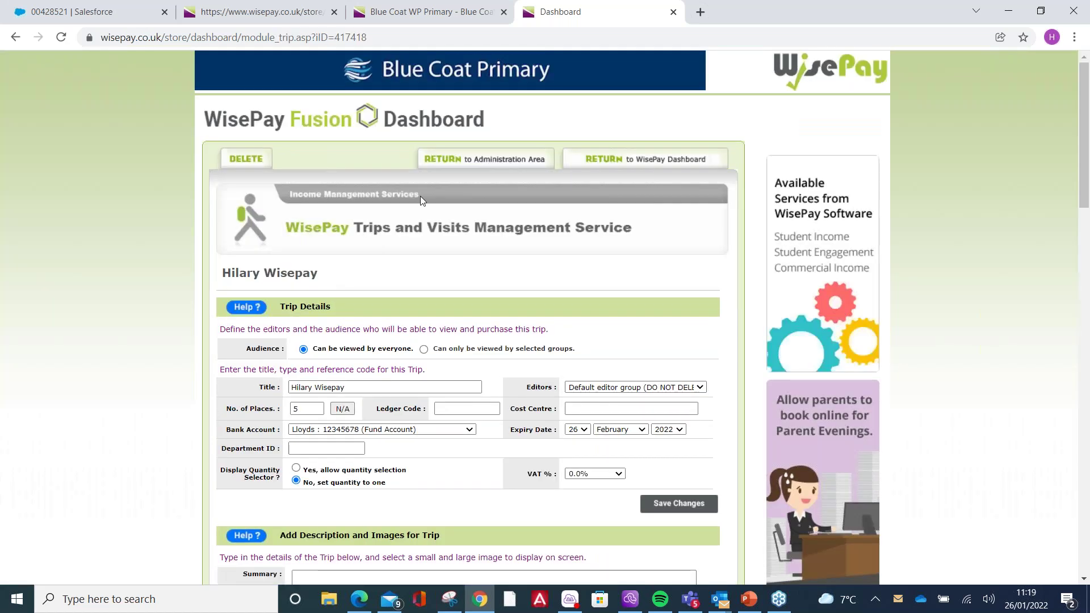
Restrict the trip's audience to Yr 2 and Yr 3 and save the changes.
scroll(422, 197, down, 3)
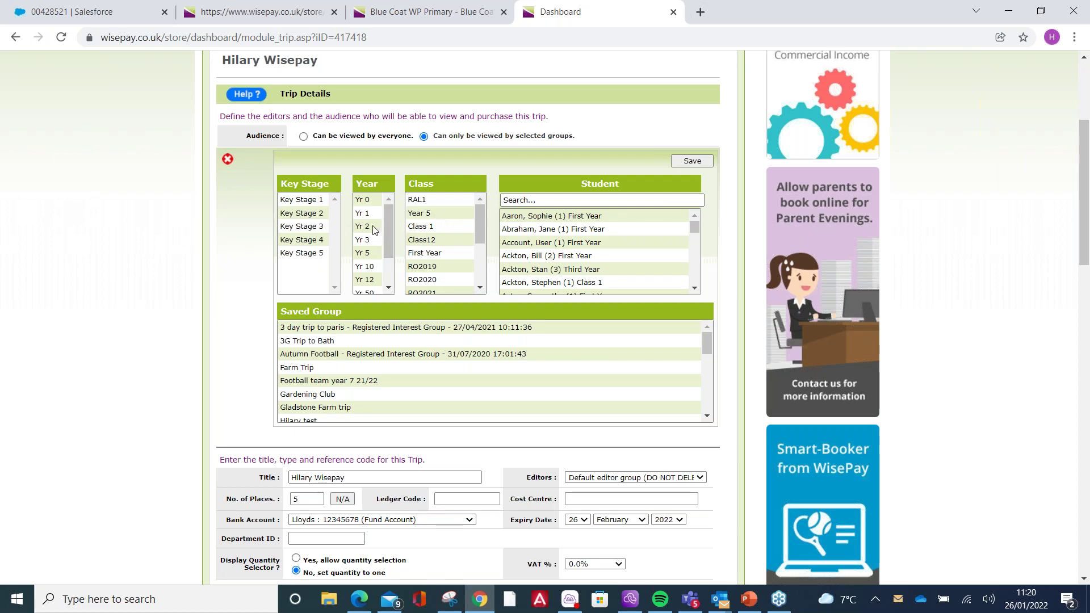
drag(368, 227, 366, 243)
click(680, 162)
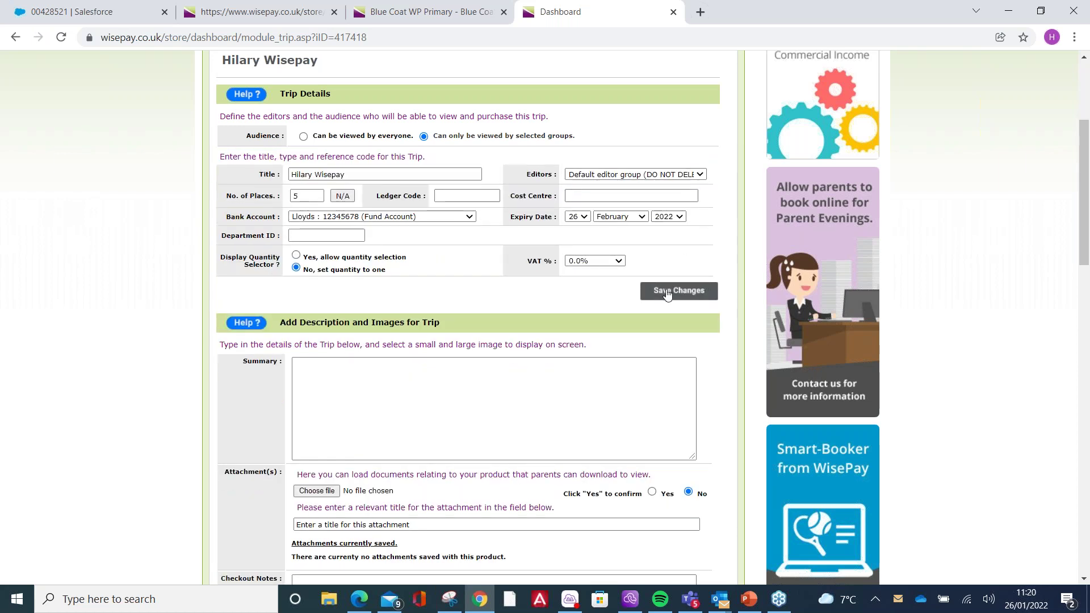
click(667, 293)
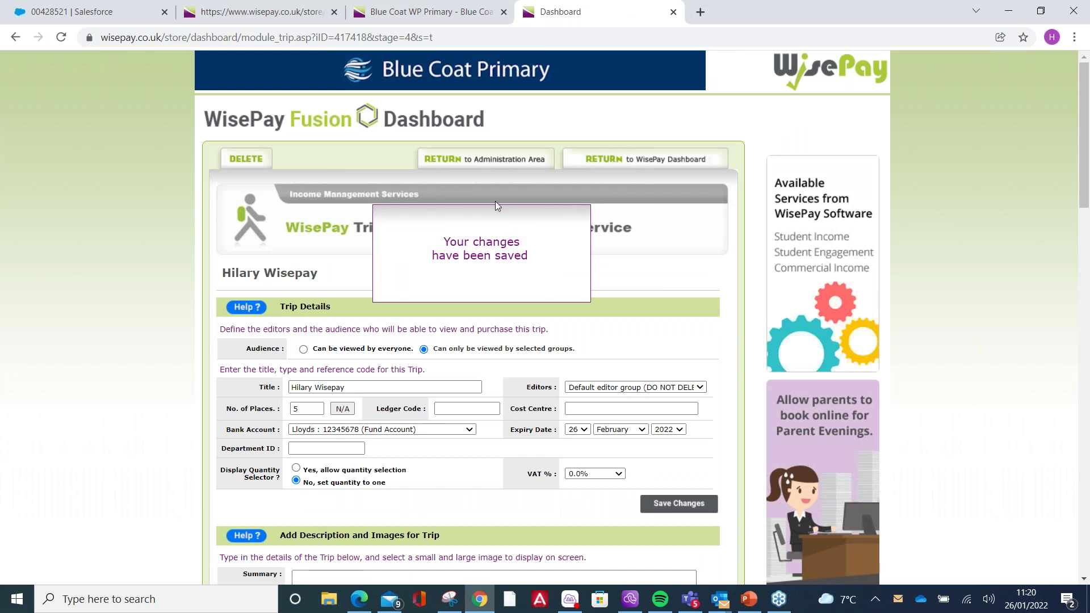
Return to the administration area, find the trip under Year 2 and Year 3 and reopen it for editing.
click(501, 160)
scroll(417, 171, down, 10)
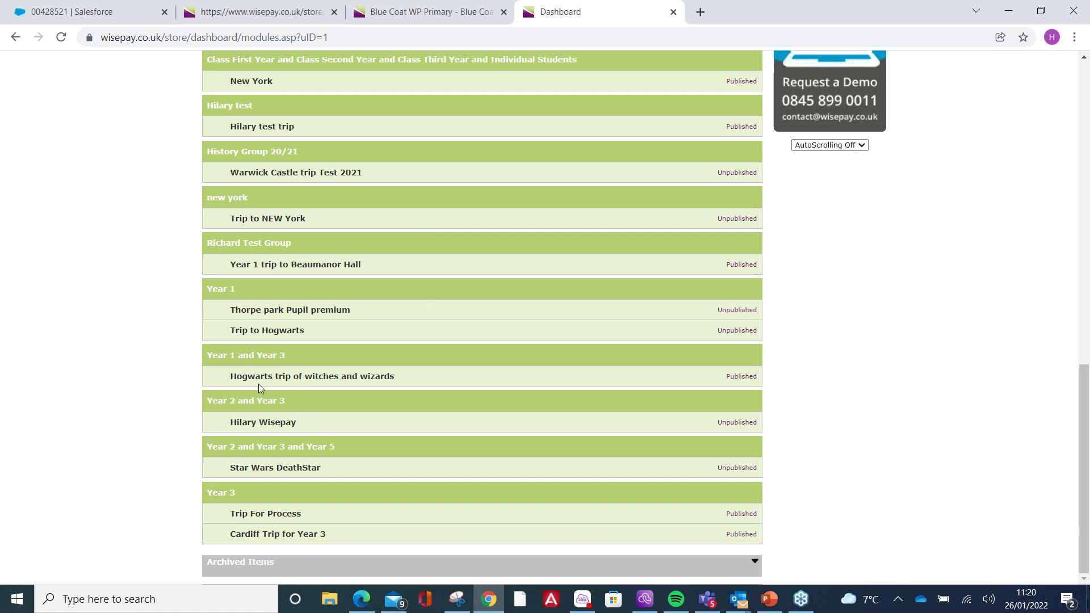
click(253, 425)
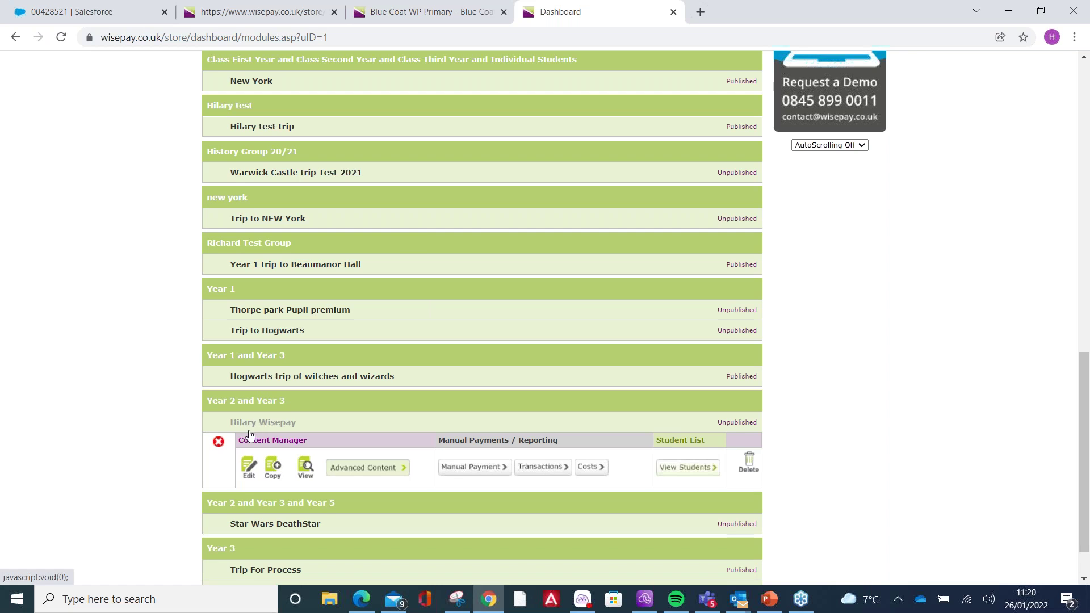
click(250, 475)
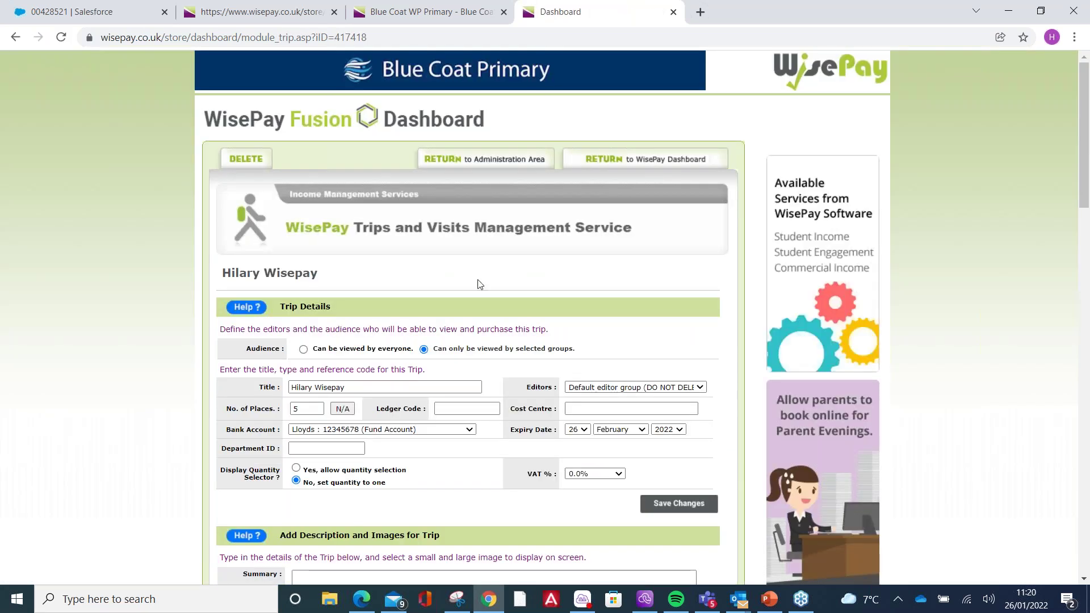
Limit the trip's selected audience to Yr 3 only and save the changes.
scroll(480, 272, down, 2)
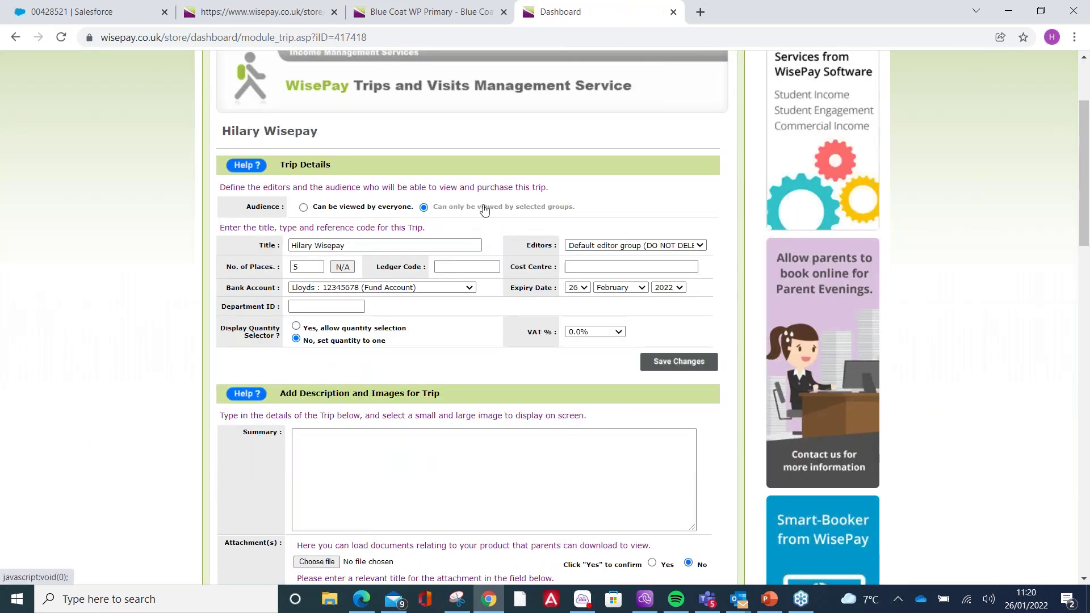
click(484, 210)
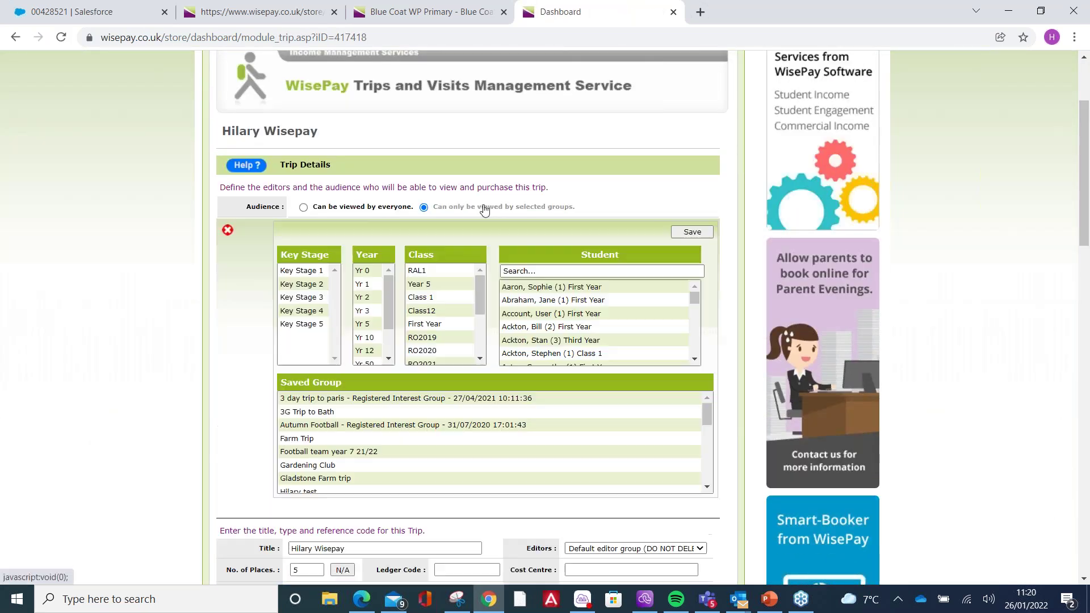
click(393, 285)
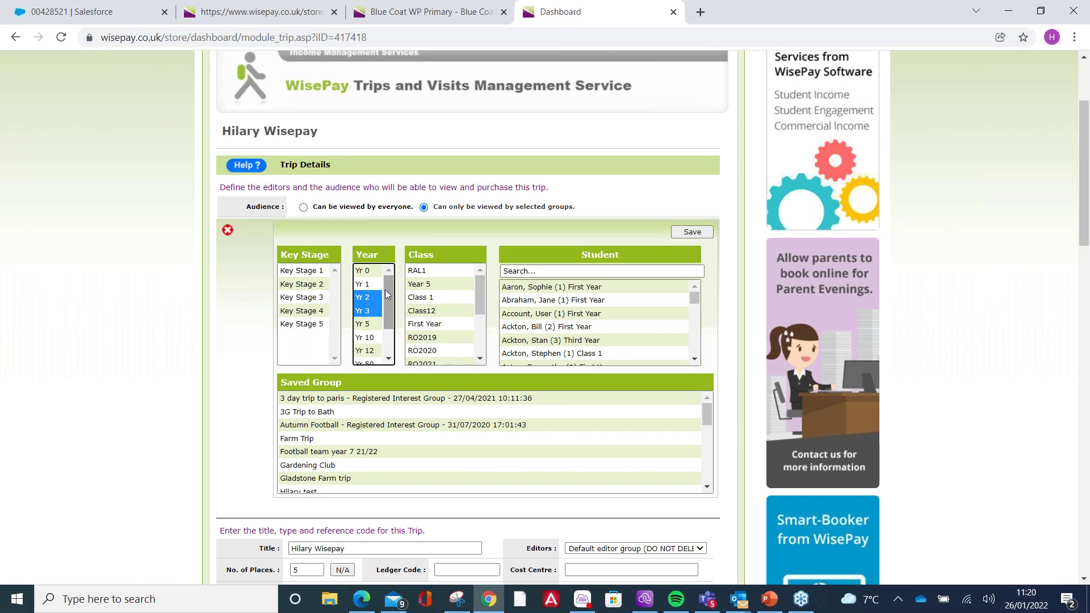
ctrl+click(364, 299)
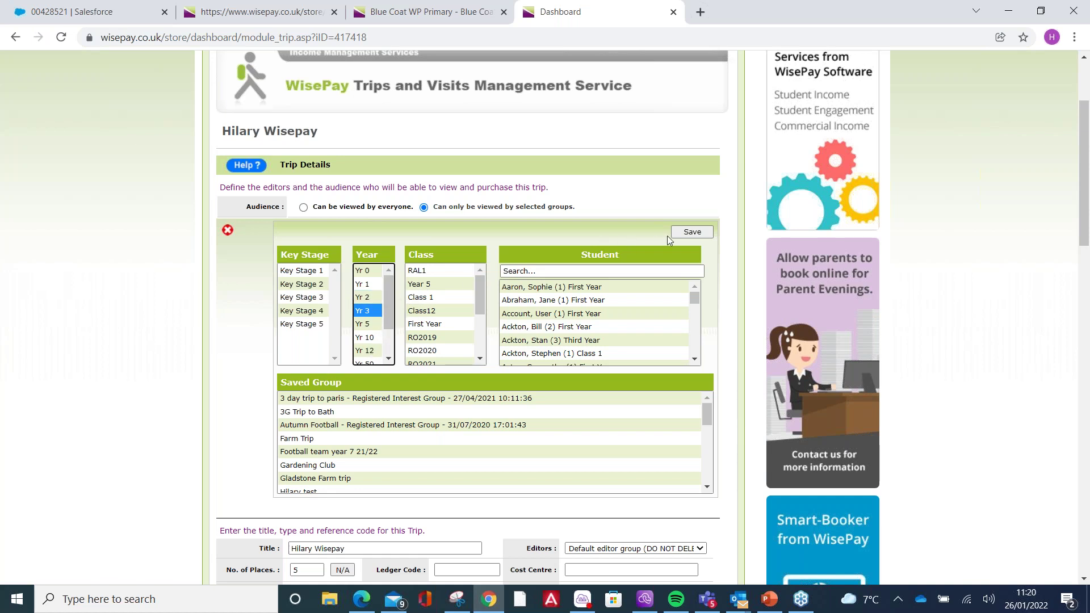
click(691, 232)
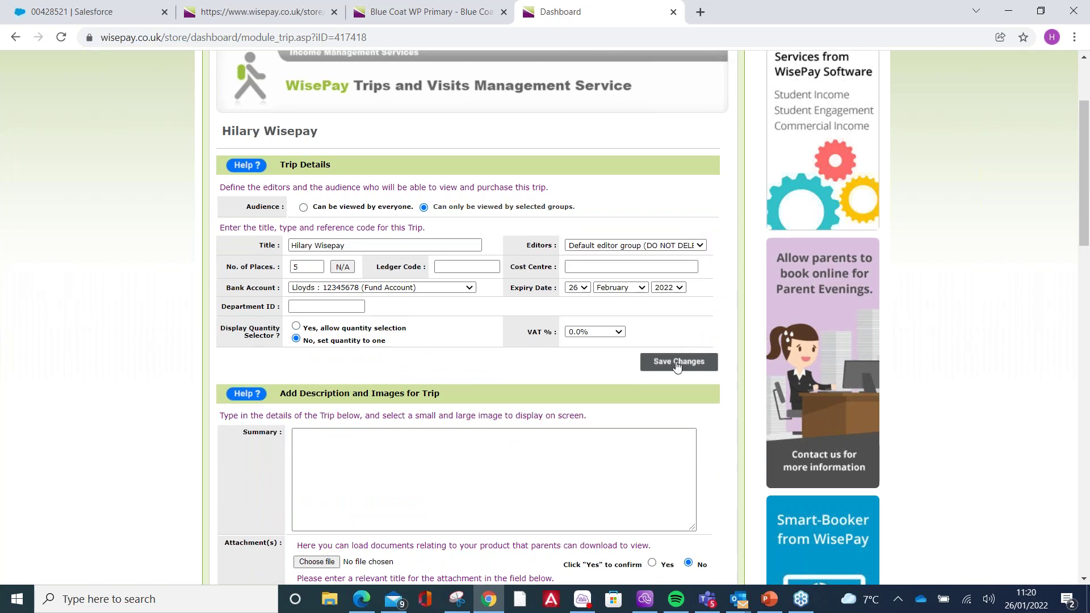
click(677, 363)
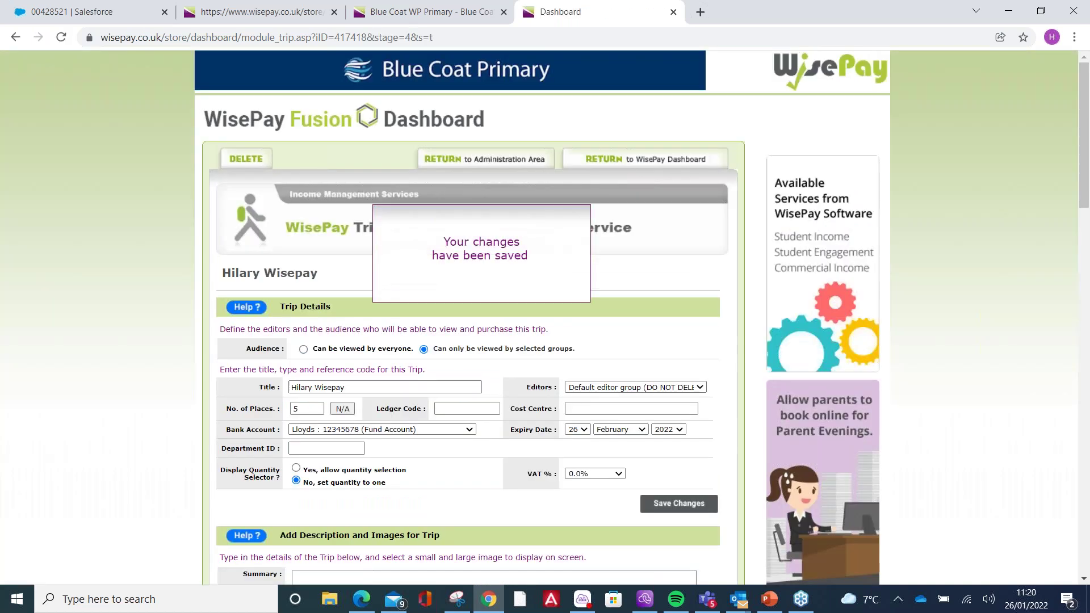
Return to the administration area and bring up the management options of the new trip under Year 3.
click(484, 161)
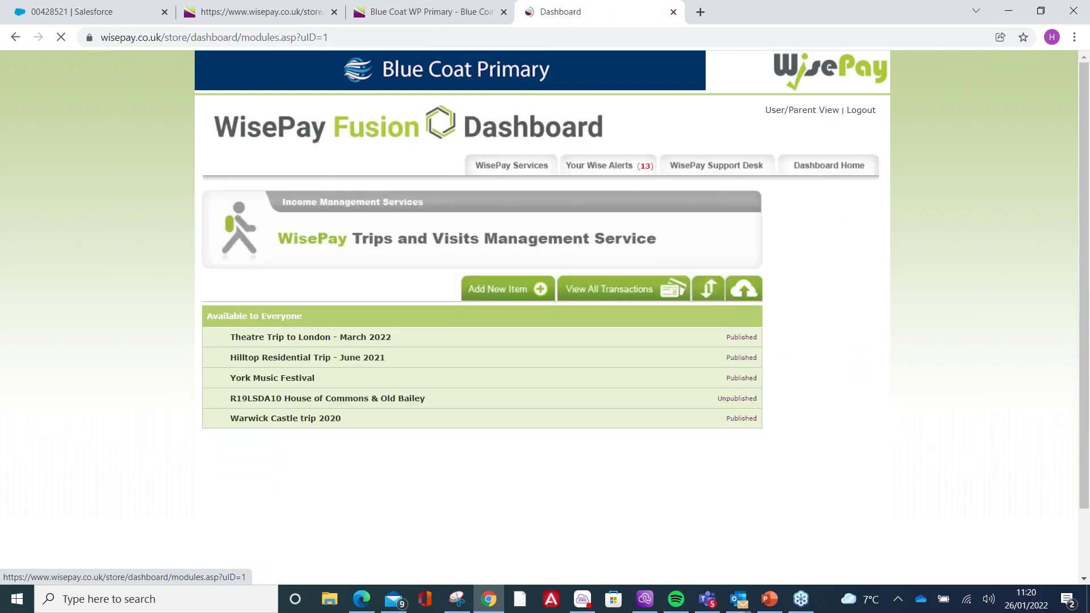
scroll(440, 160, down, 10)
scroll(448, 161, down, 1)
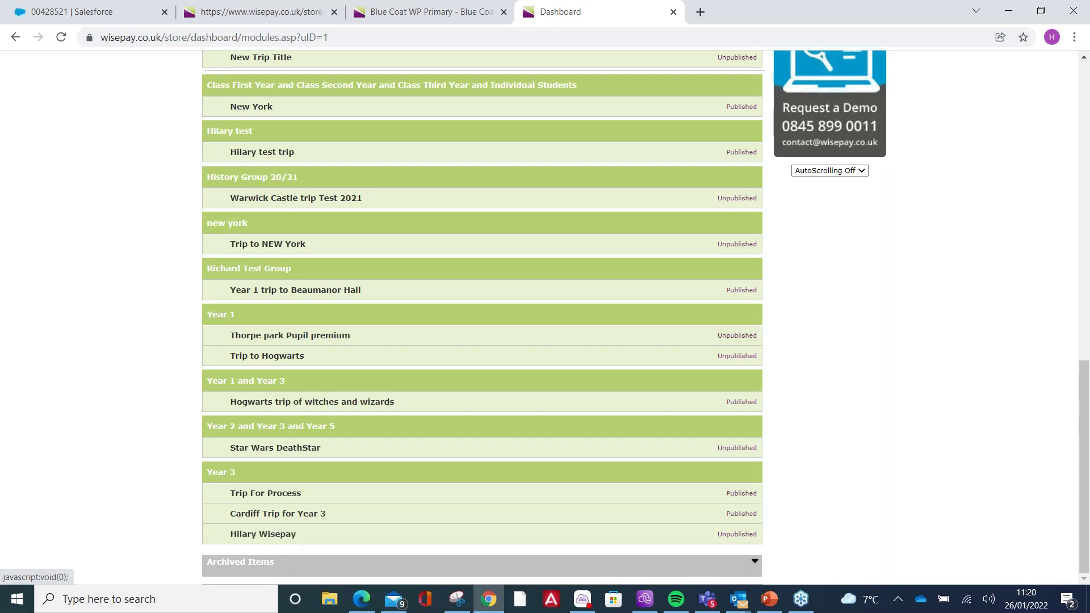
click(279, 537)
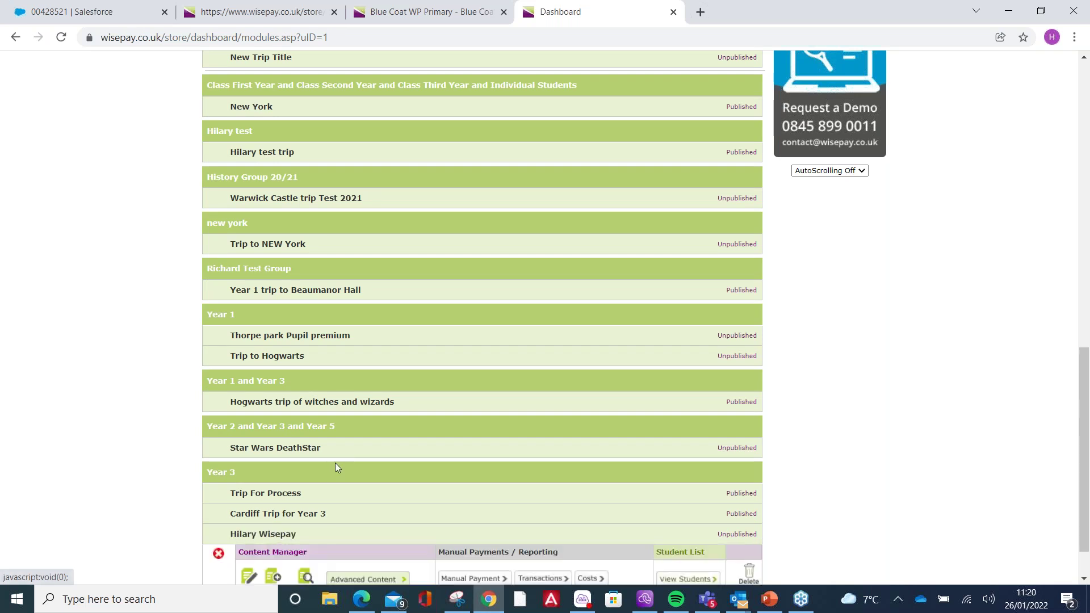
scroll(335, 462, down, 1)
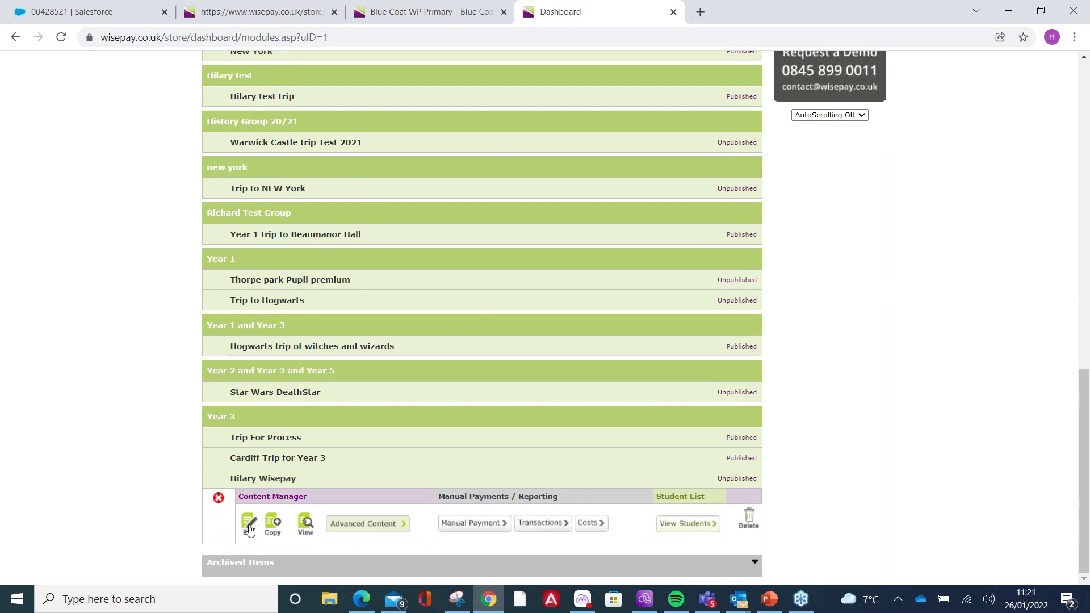
Review the list of students the new trip is available to, and close the trip's management options.
click(687, 524)
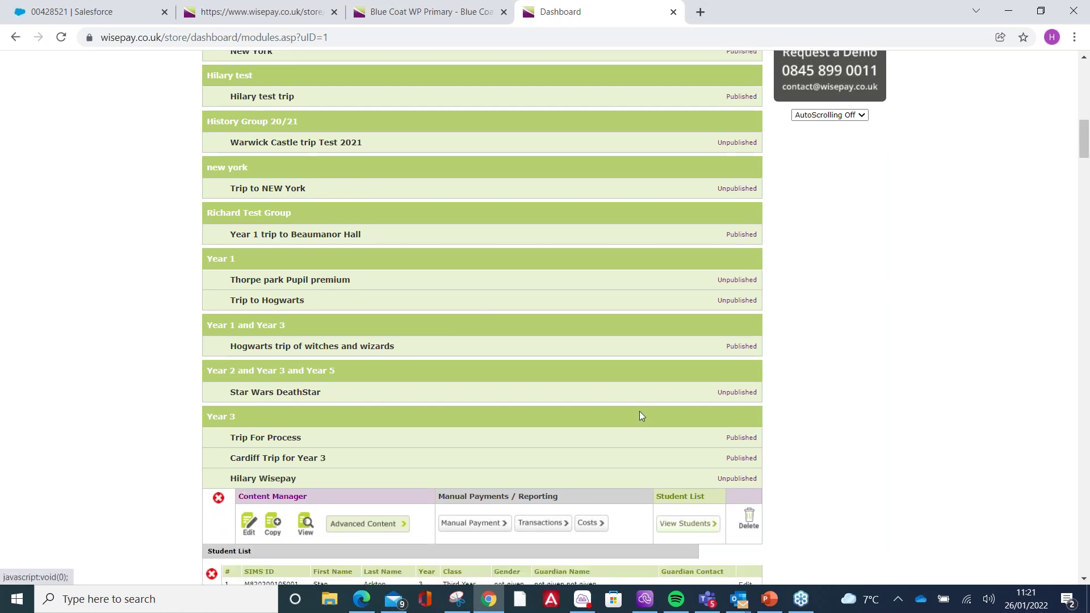
scroll(639, 416, down, 10)
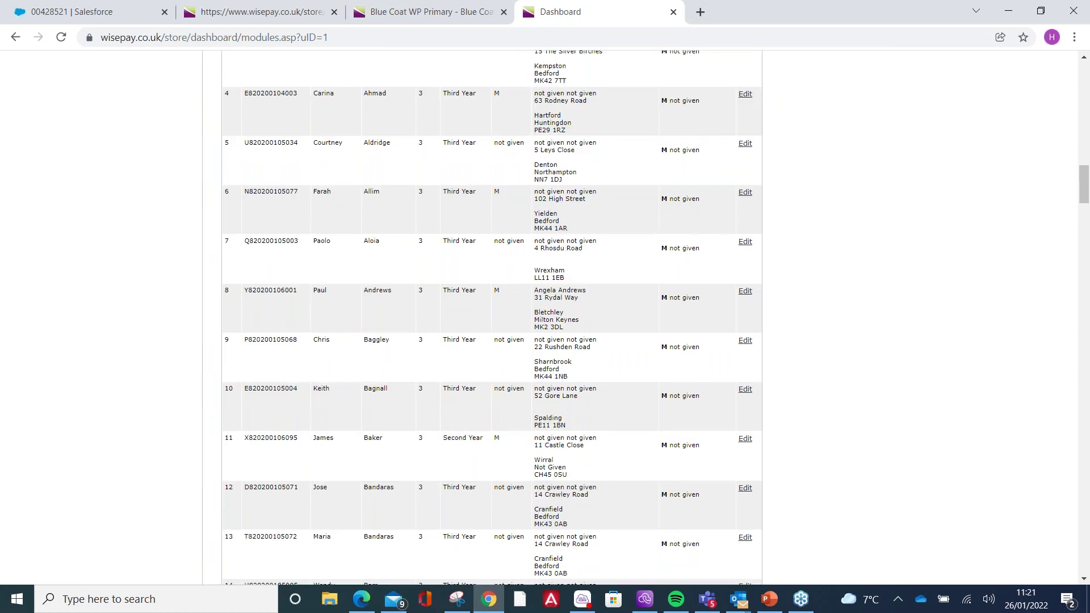
scroll(588, 321, down, 4)
scroll(597, 356, up, 9)
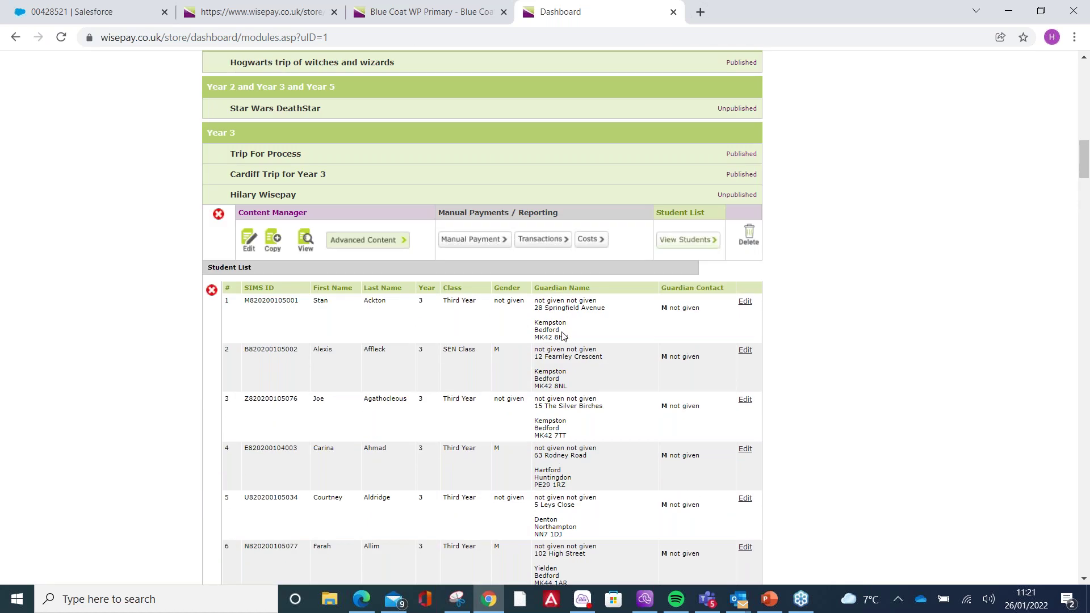
click(219, 214)
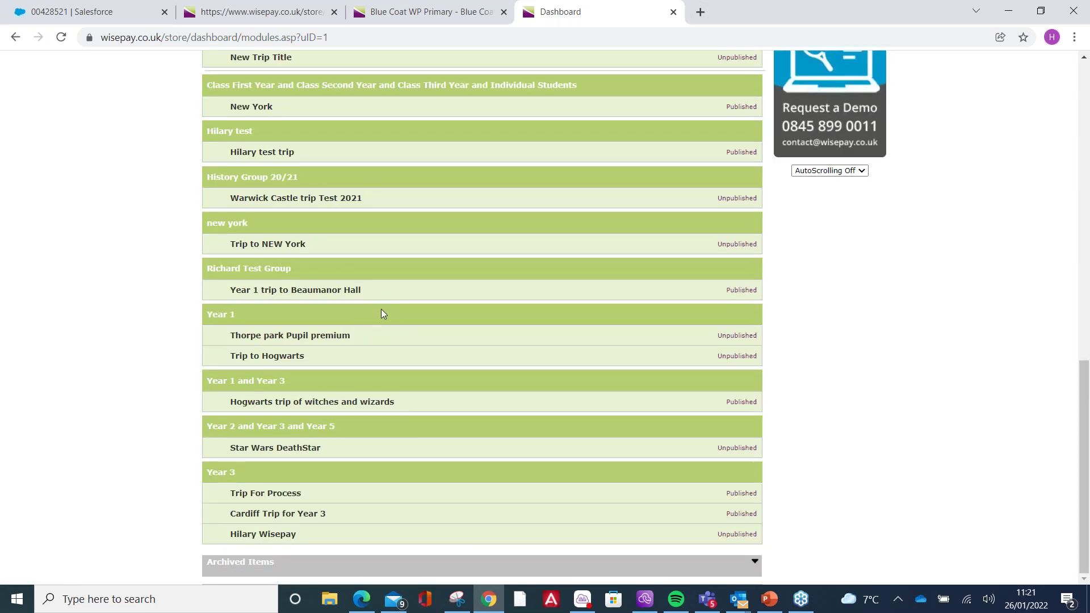
scroll(420, 292, up, 2)
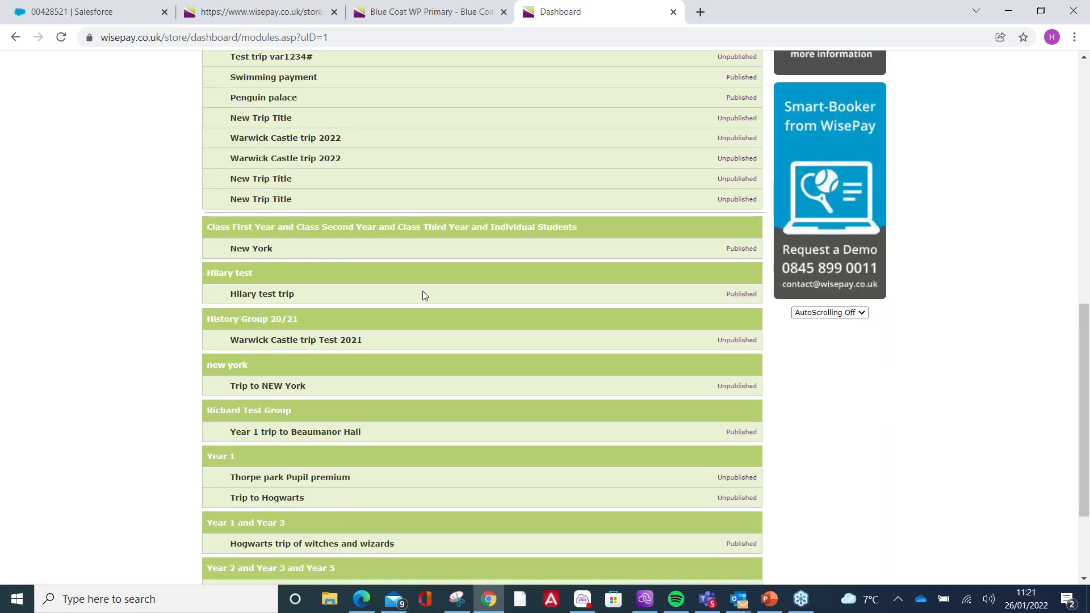
scroll(423, 291, up, 4)
scroll(425, 250, down, 6)
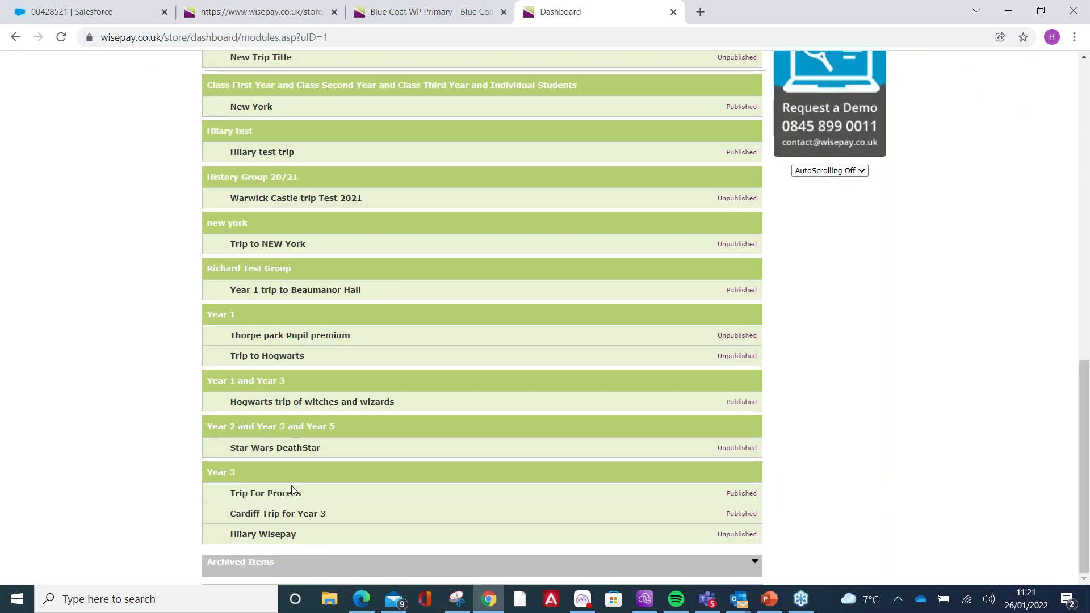
scroll(519, 331, up, 1)
scroll(519, 333, up, 5)
Close the parent-side school page and sign in to the school's admin dashboard from the application permissions page.
click(446, 16)
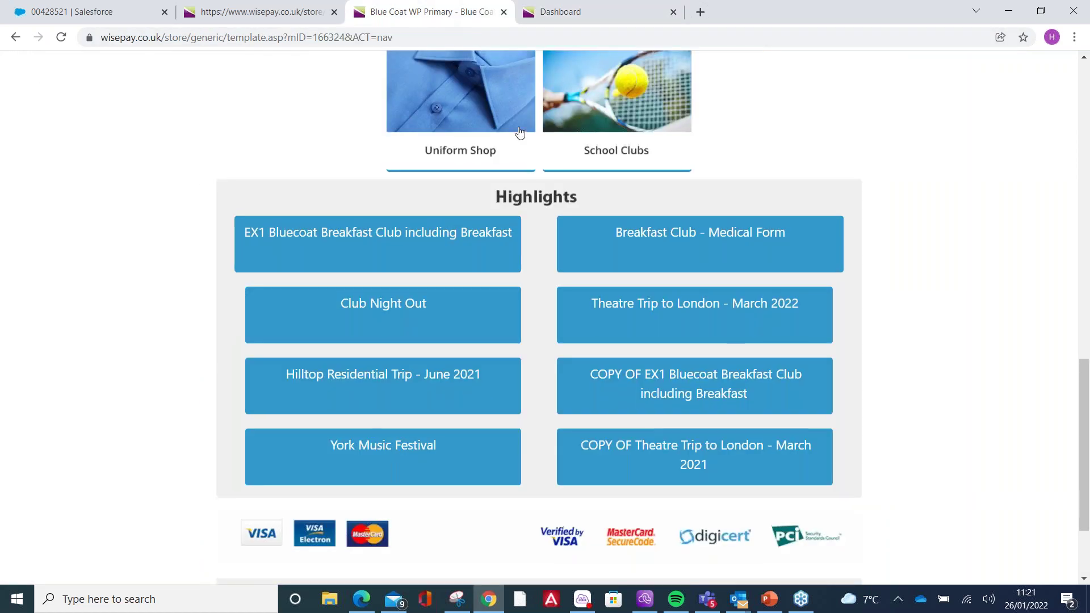
scroll(519, 132, up, 7)
click(504, 12)
click(261, 12)
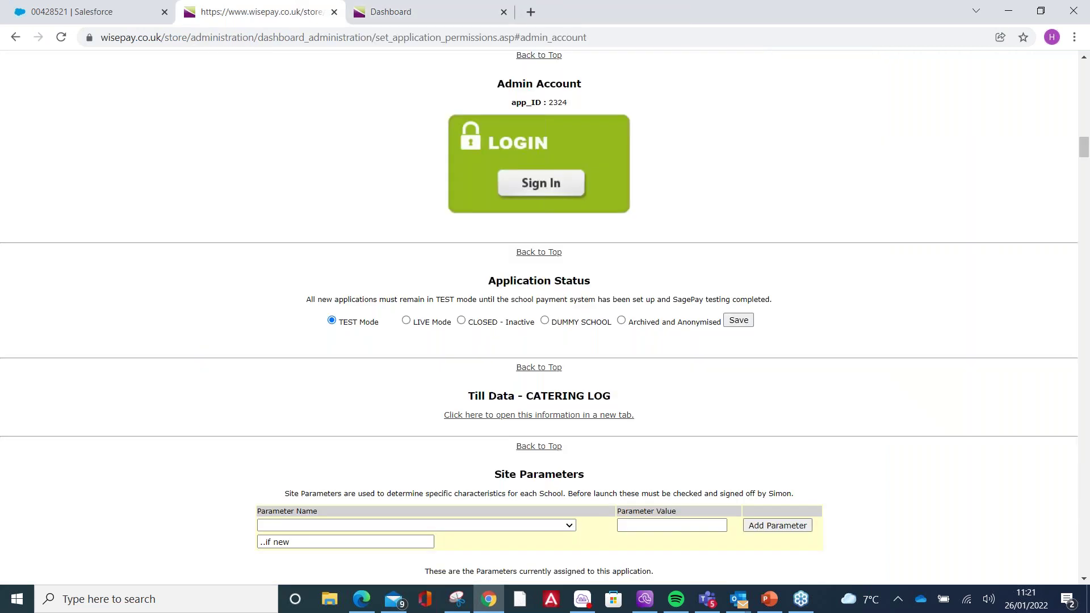
click(545, 184)
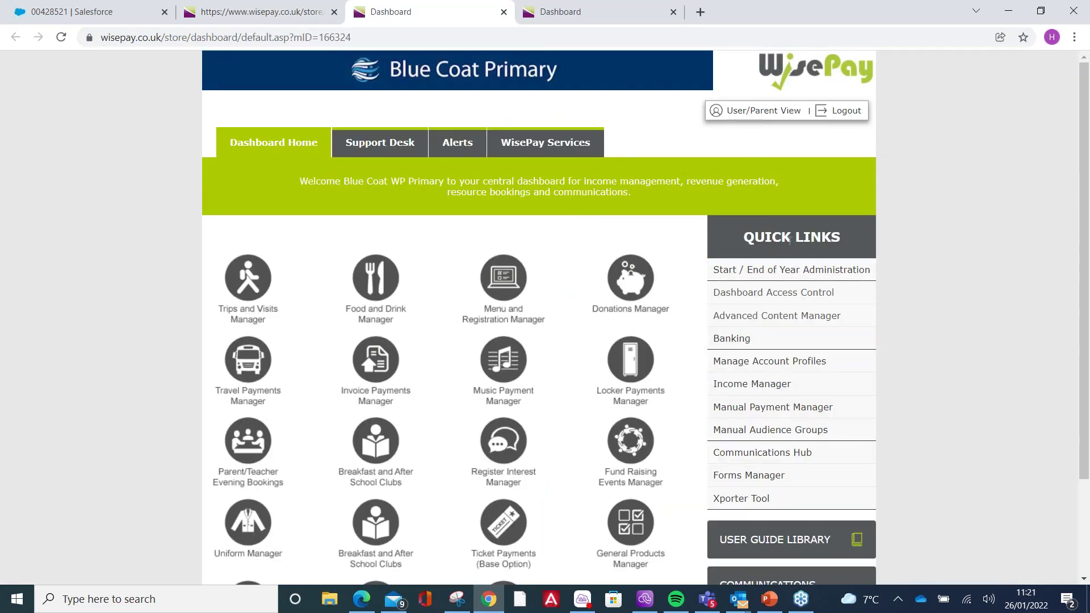
Add a manual audience group with the same name as the new trip.
click(772, 430)
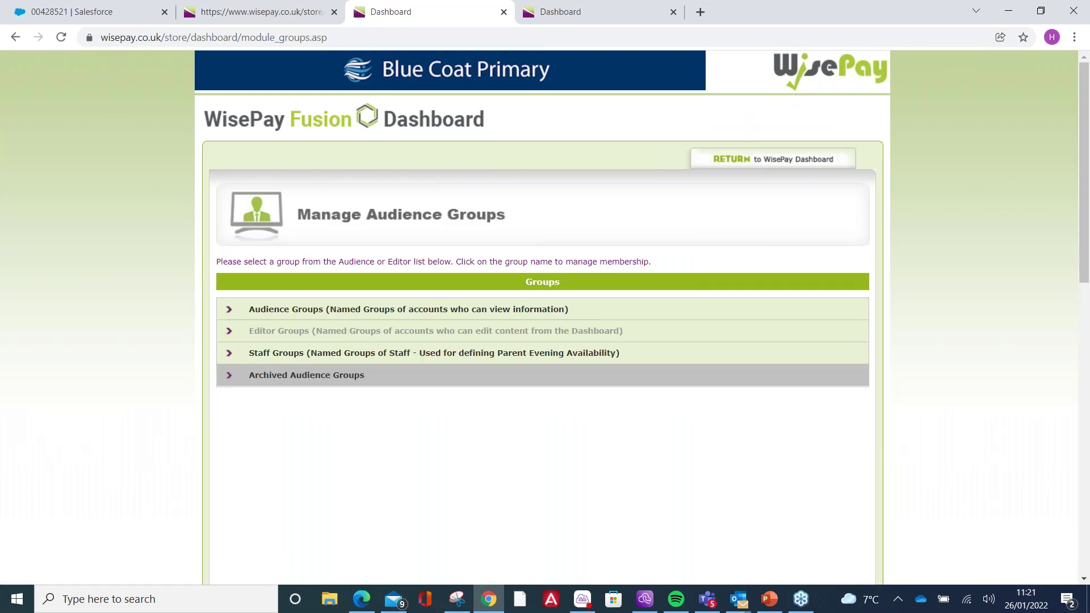
click(292, 311)
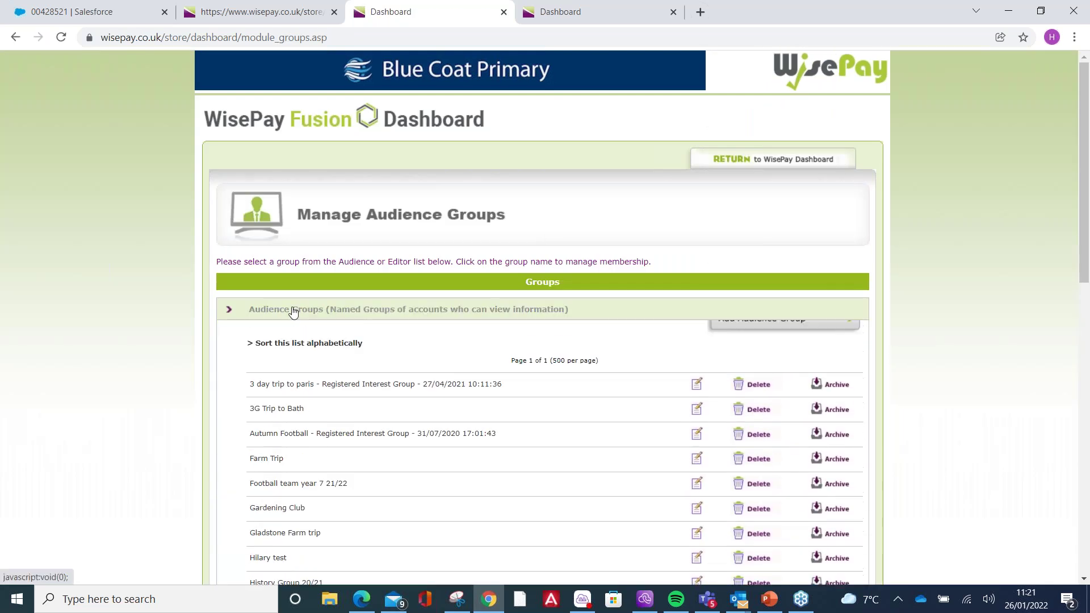
click(754, 335)
text(Hilary Wisepay)
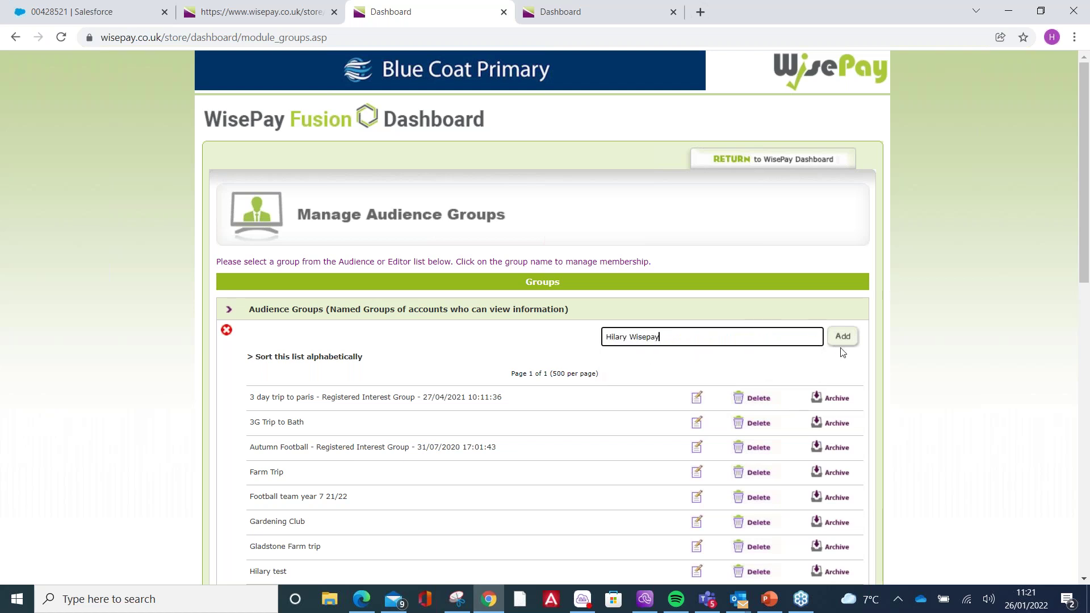
click(843, 338)
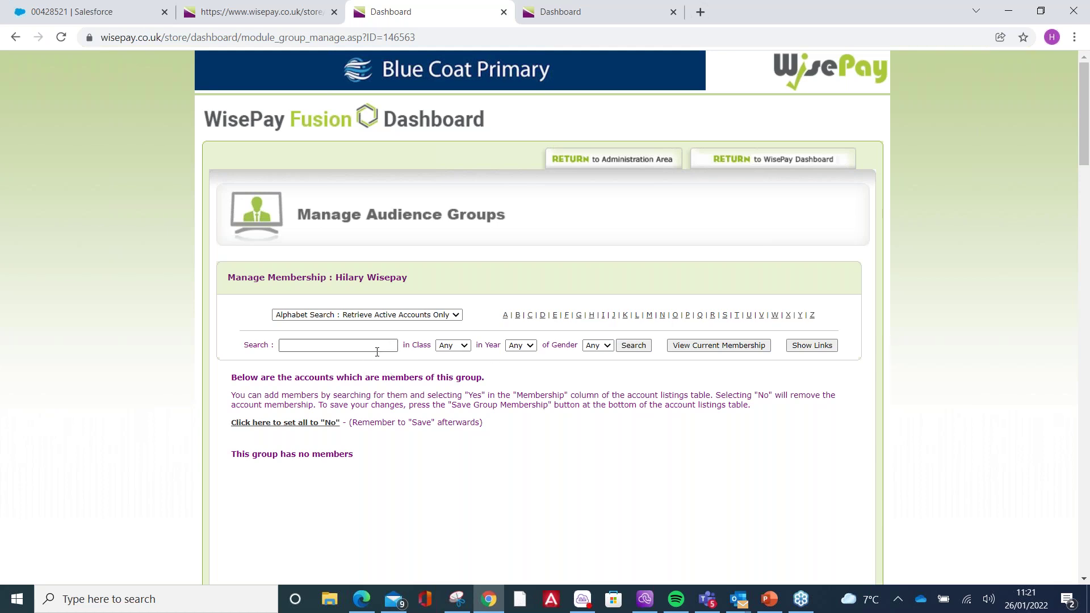
Retrieve the Year 3 accounts, make the fourth, sixth and eighth listed pupils members of the new group, and save the membership.
click(519, 347)
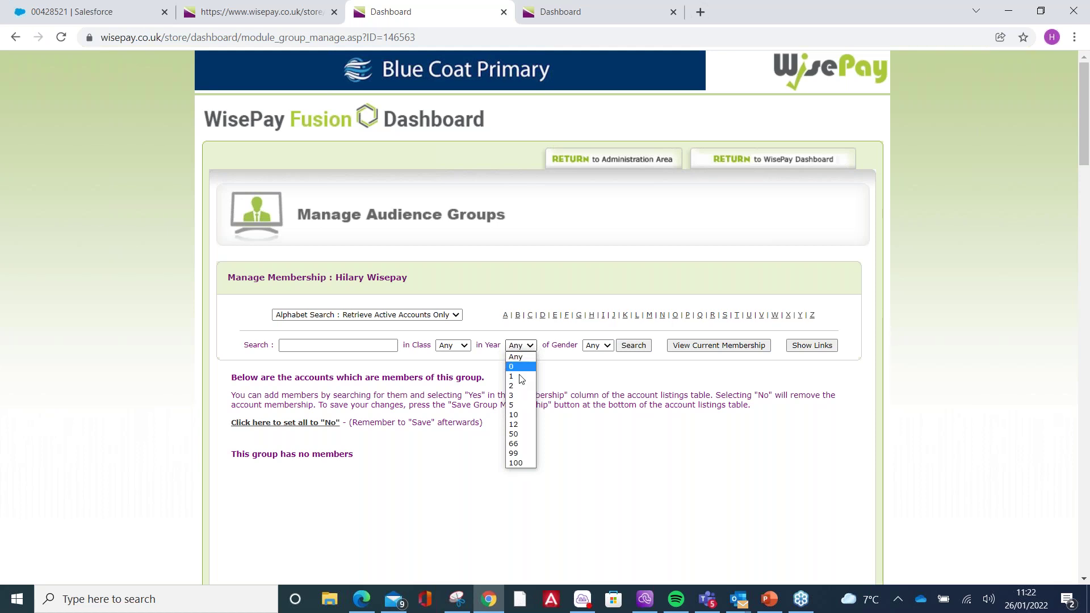
click(518, 396)
click(630, 347)
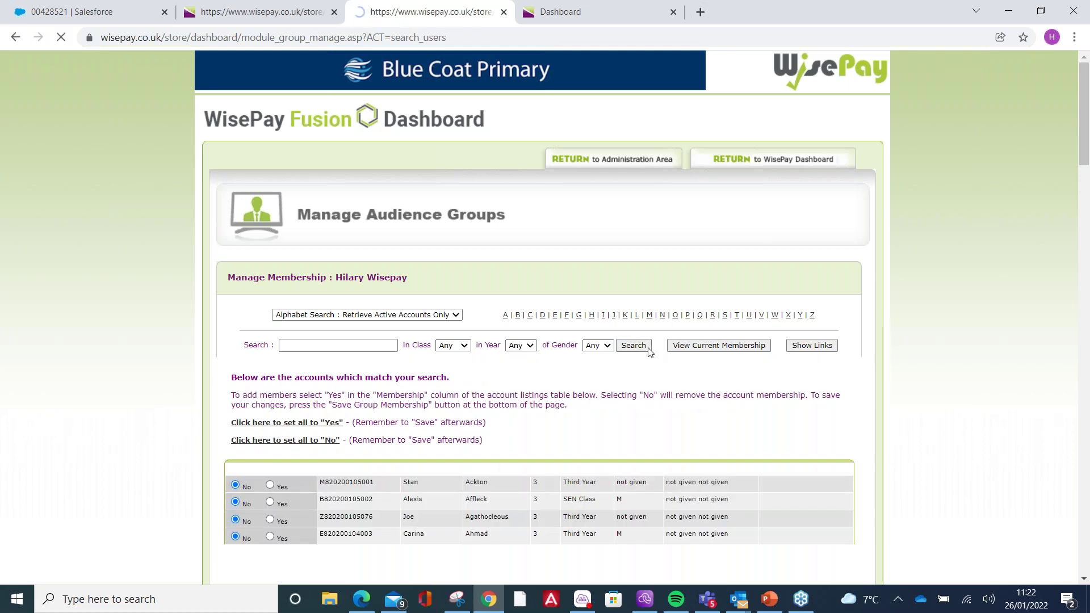
scroll(726, 205, down, 3)
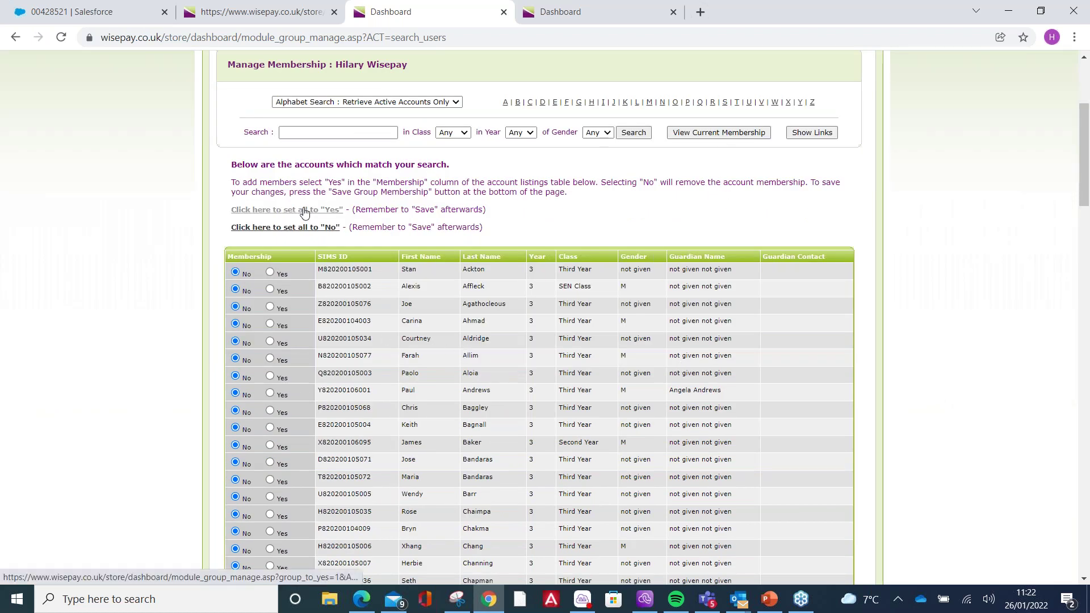
click(270, 323)
click(270, 358)
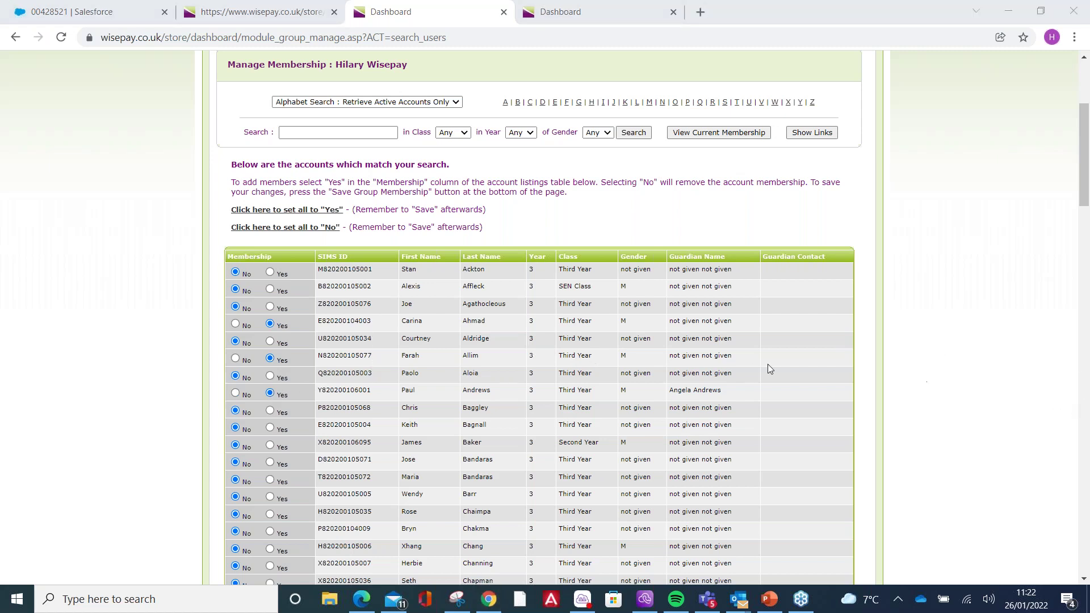
click(326, 322)
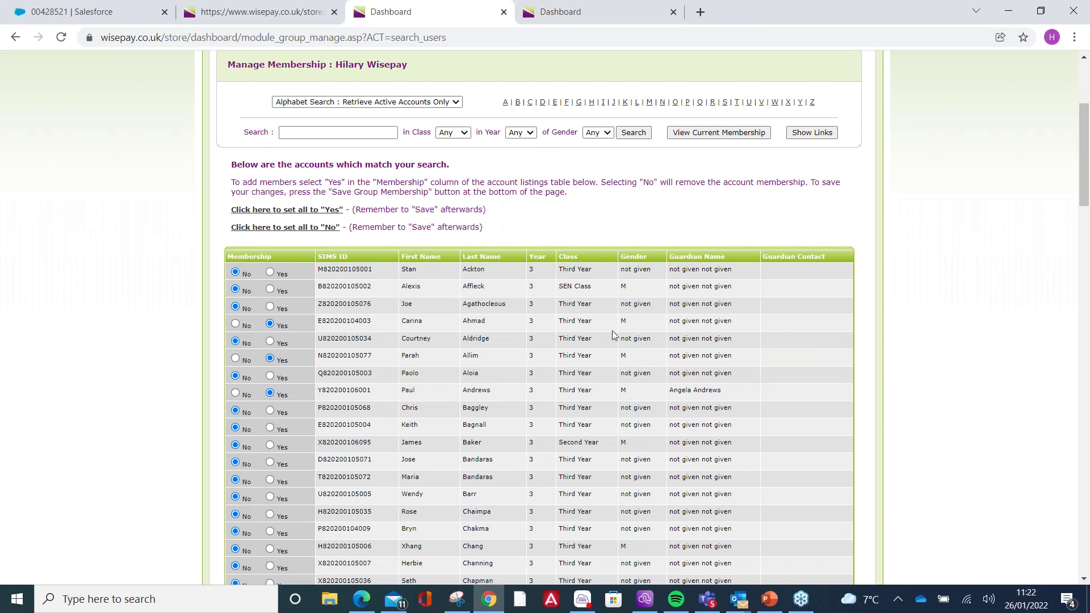
scroll(316, 389, down, 12)
scroll(722, 312, down, 10)
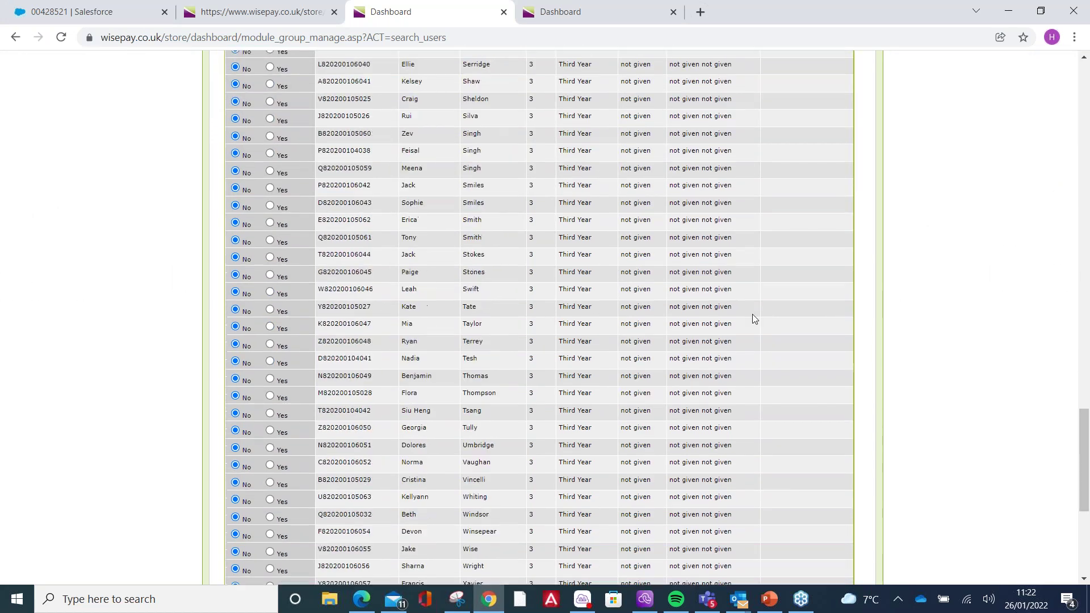
click(817, 402)
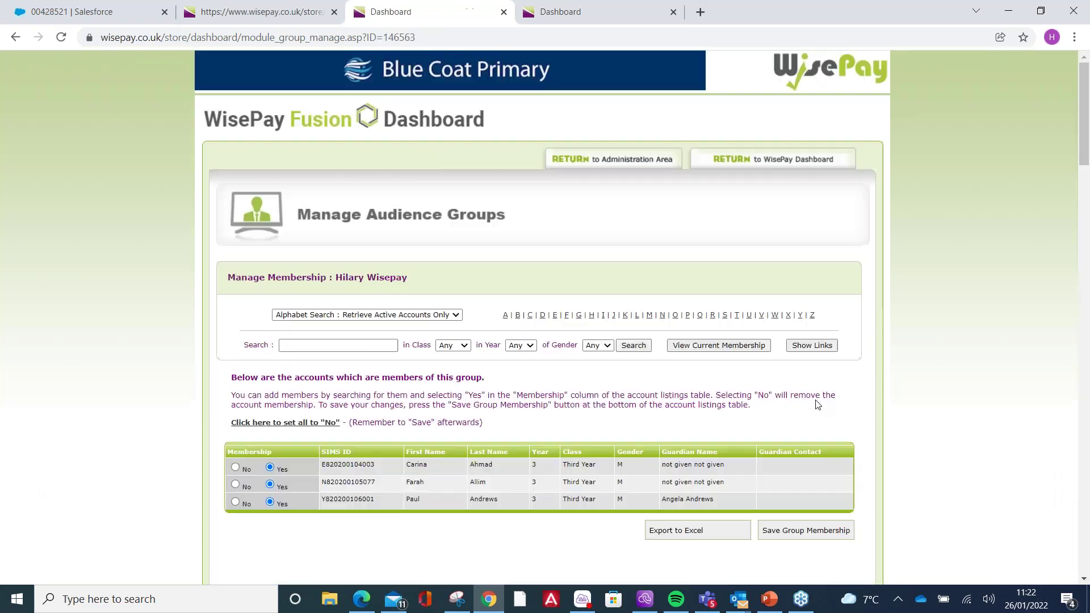
Retrieve the Year 2 accounts, add the first two listed pupils to the group, and save the membership.
click(525, 346)
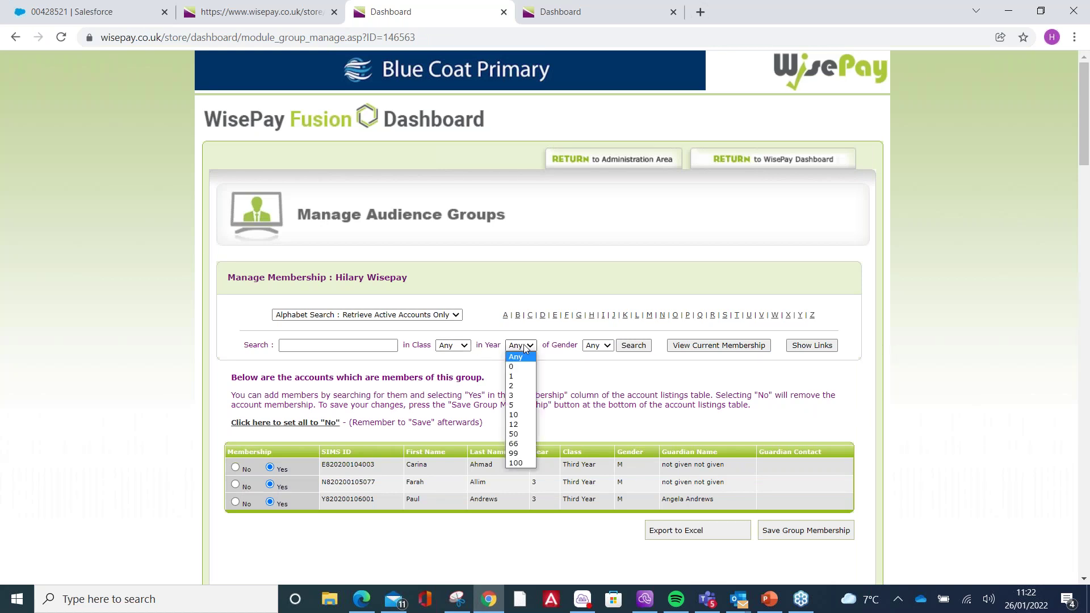
click(521, 387)
click(639, 347)
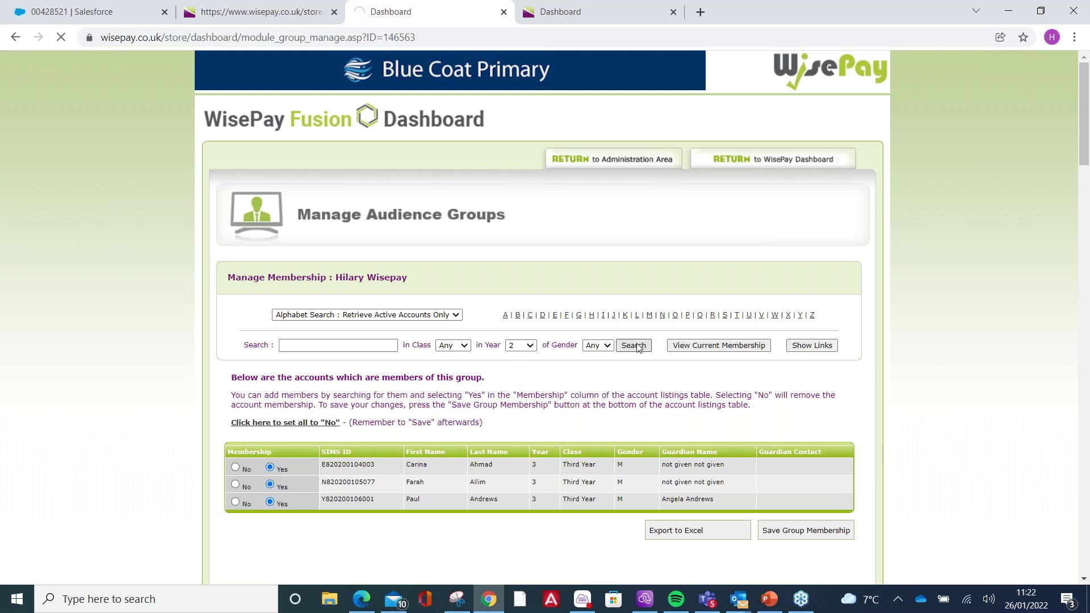
scroll(499, 296, down, 5)
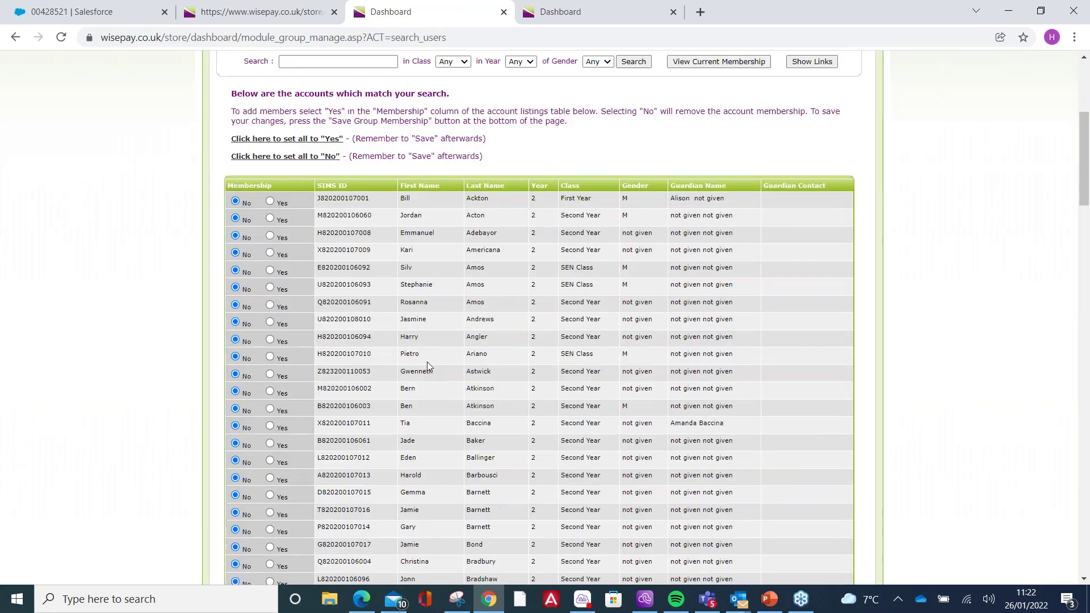
click(270, 202)
click(270, 219)
scroll(533, 282, down, 20)
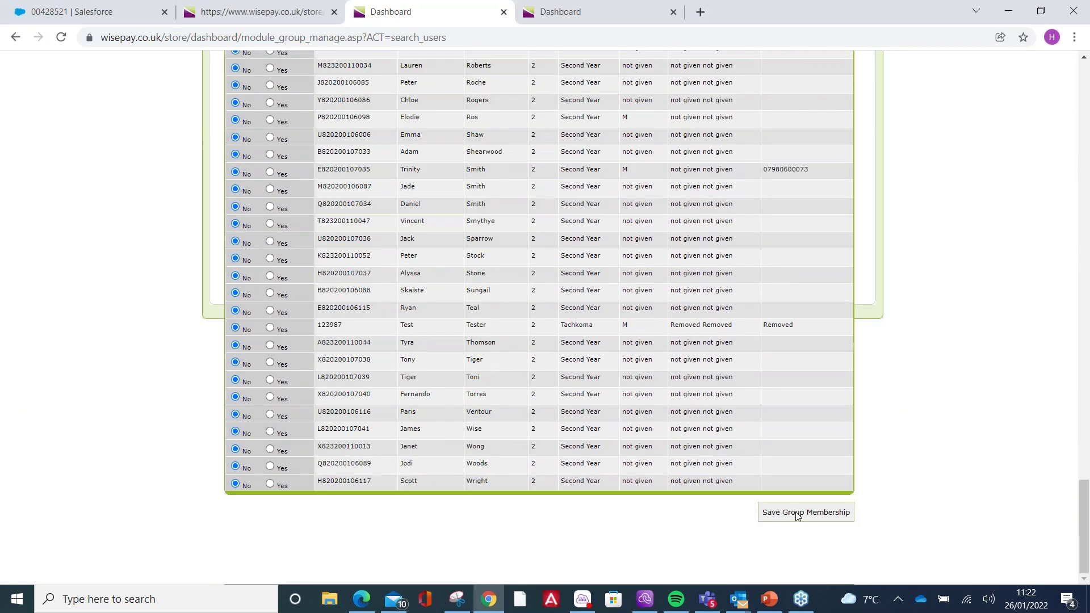
click(796, 513)
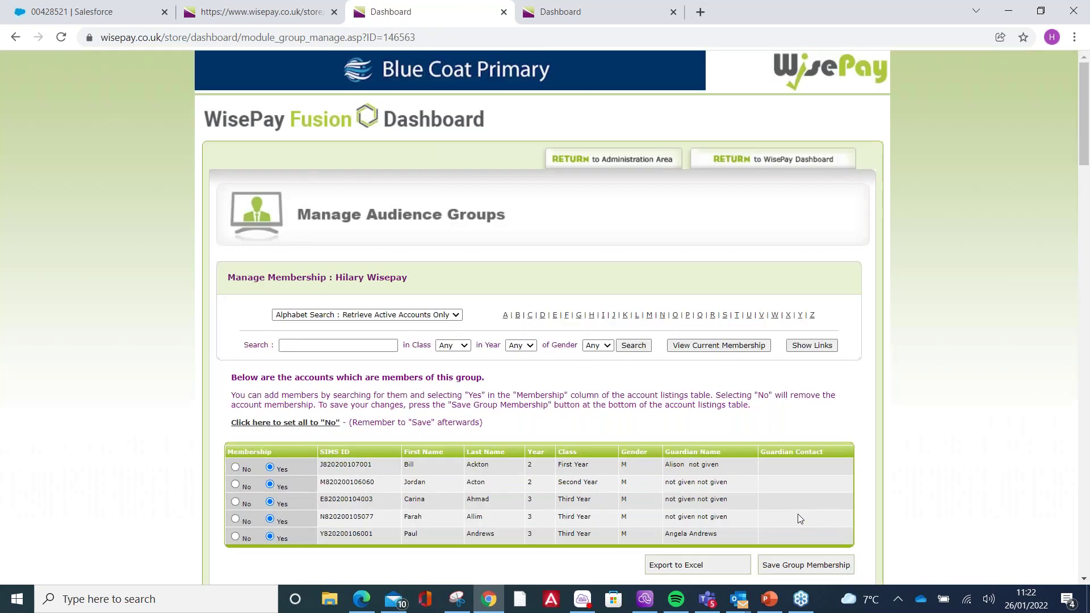
Return to the WisePay dashboard, find the new trip under Year 3 in the Trips and Visits Manager and open it for editing.
click(612, 161)
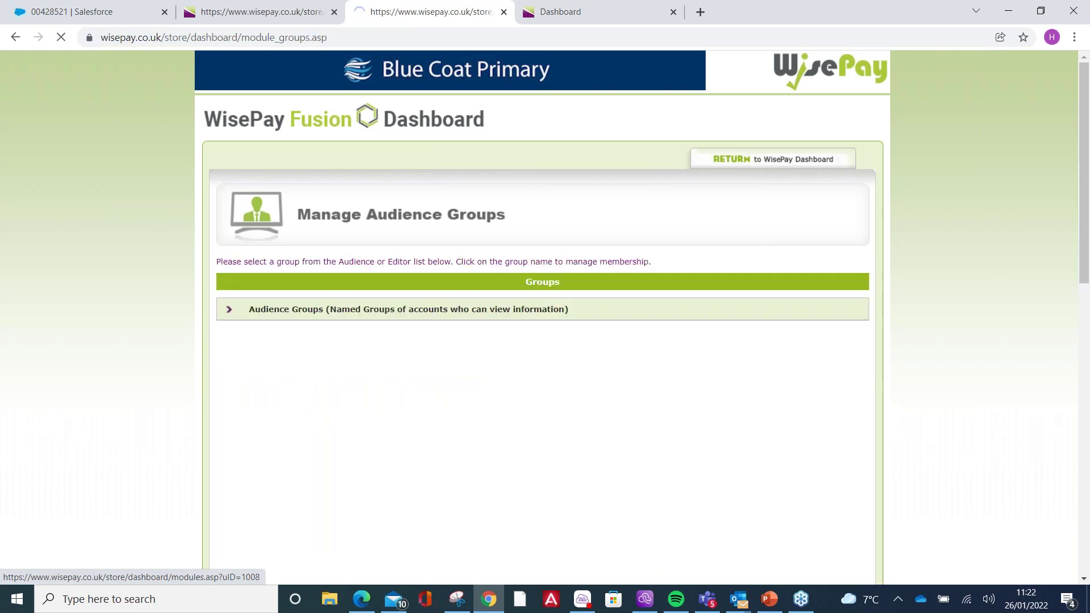
click(734, 159)
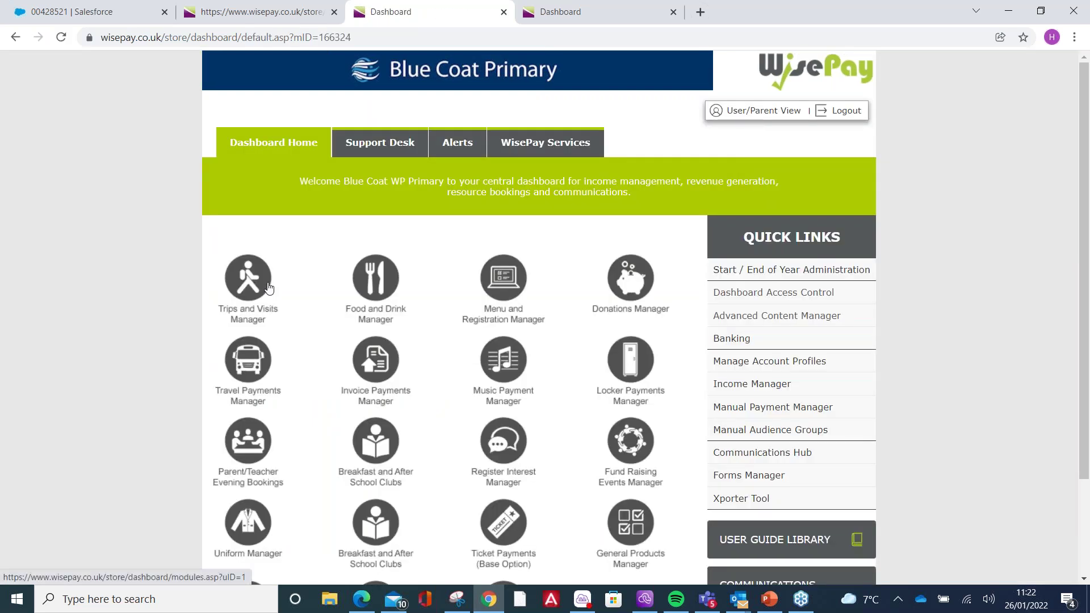
click(269, 288)
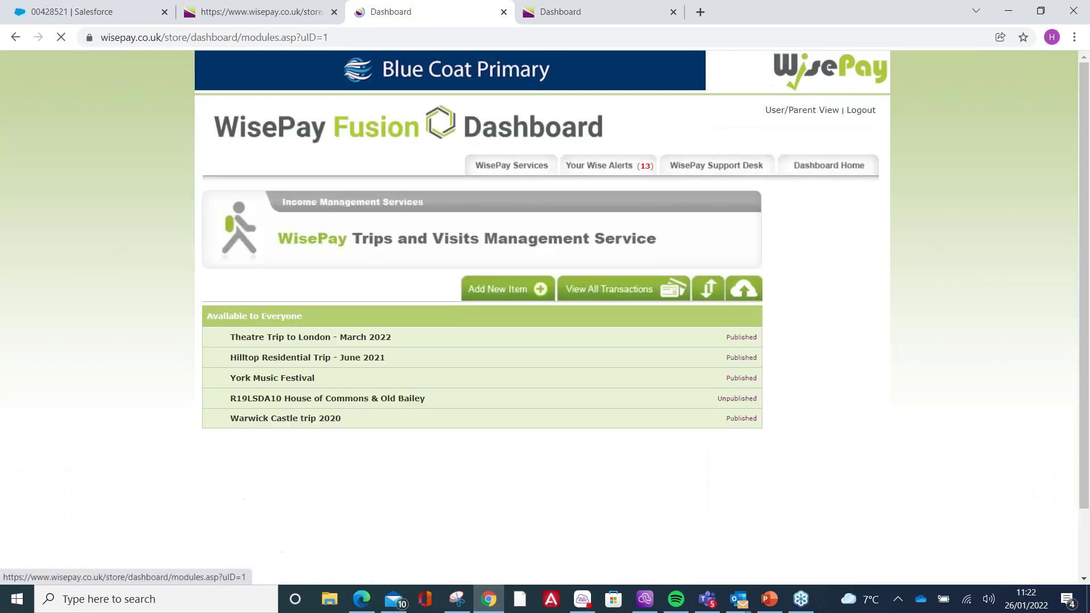
scroll(331, 263, down, 10)
scroll(347, 515, down, 1)
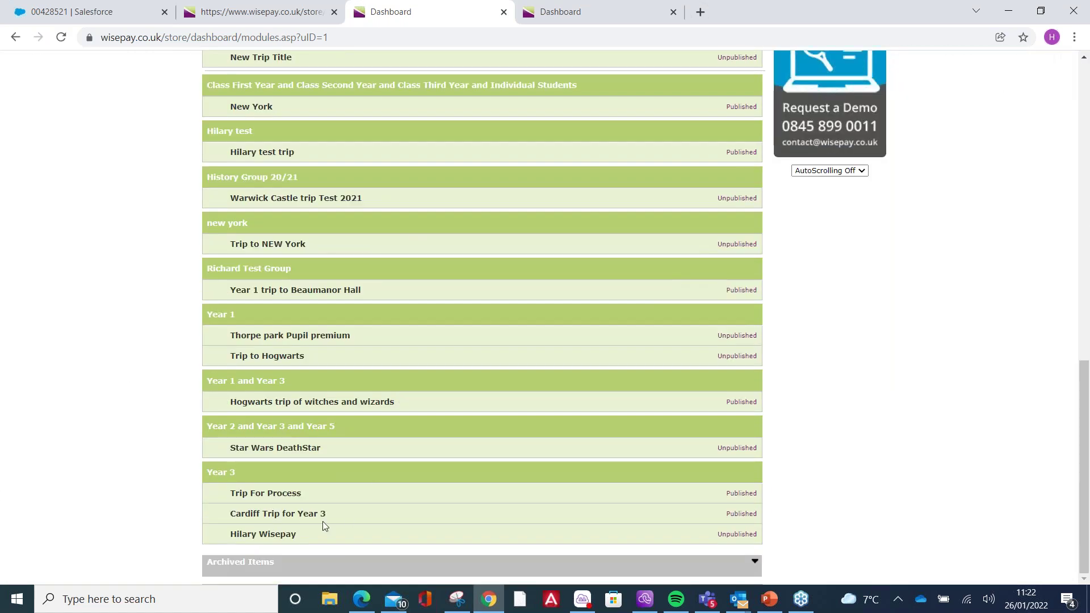
click(278, 533)
scroll(342, 433, down, 2)
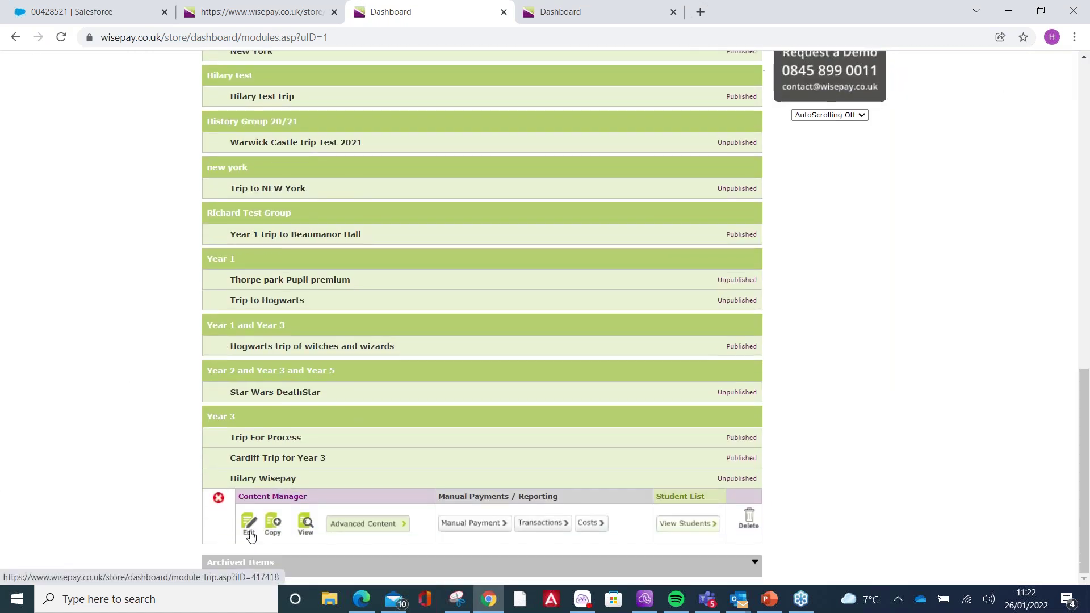
click(248, 520)
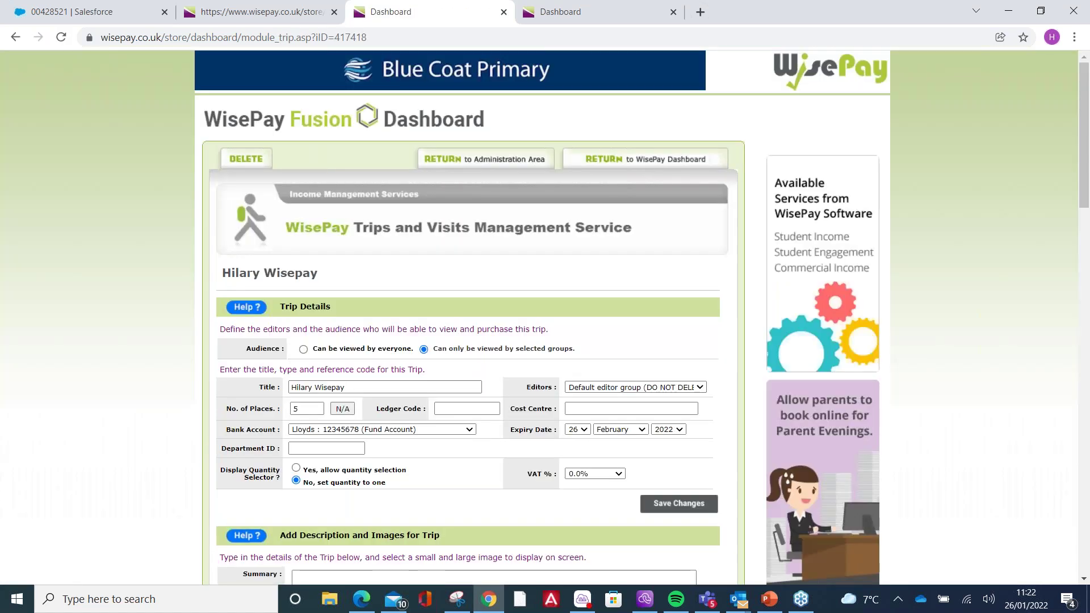
Replace Yr 3 in the trip's selected audience with the saved group named after the trip, and save the changes.
click(471, 350)
scroll(493, 311, down, 4)
click(376, 240)
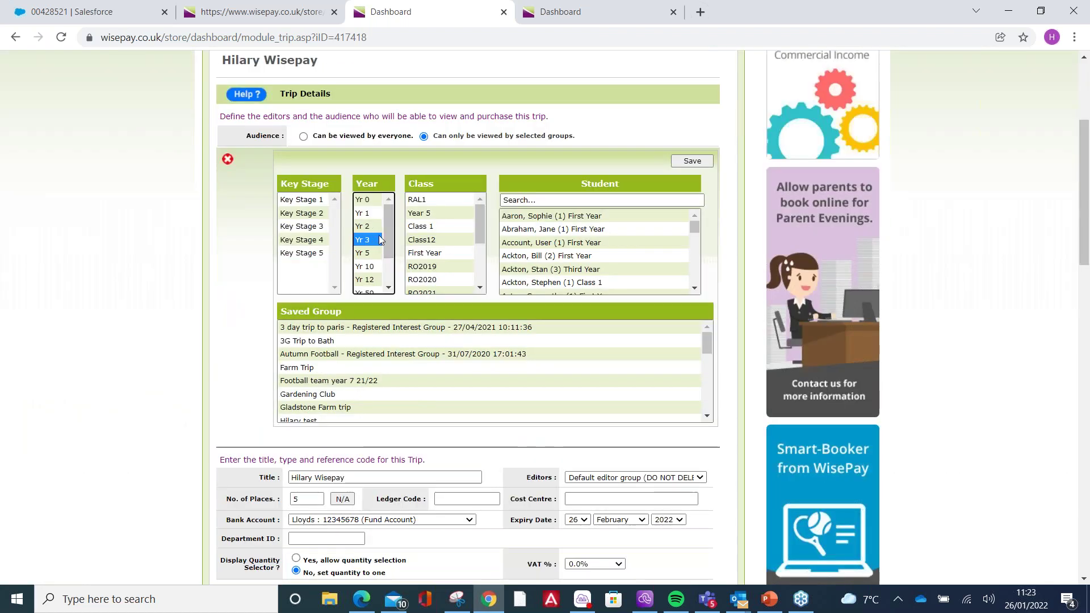
ctrl+click(374, 240)
scroll(378, 328, down, 3)
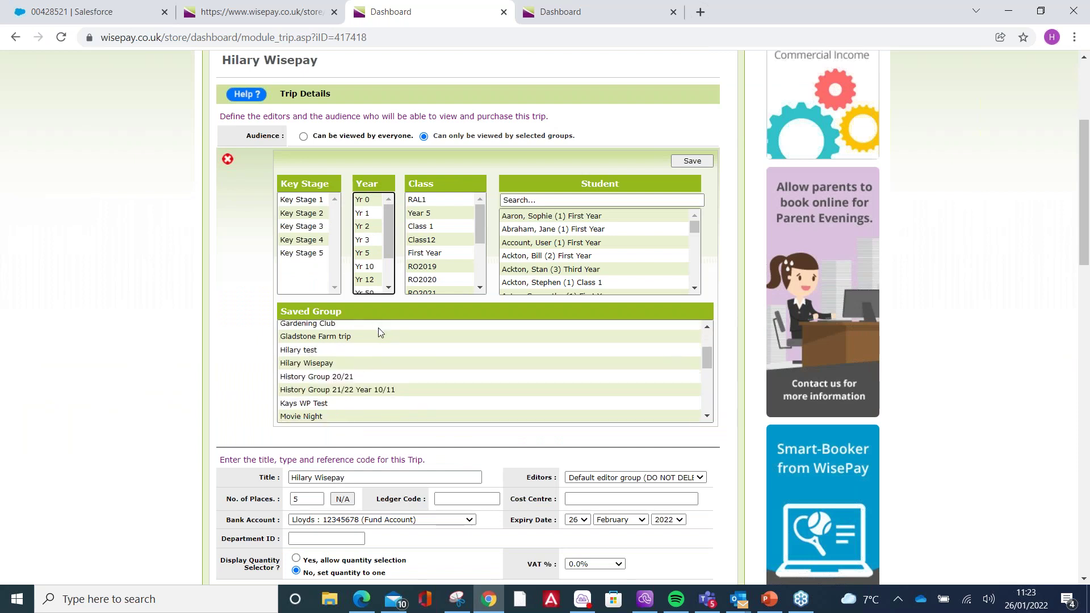
click(311, 366)
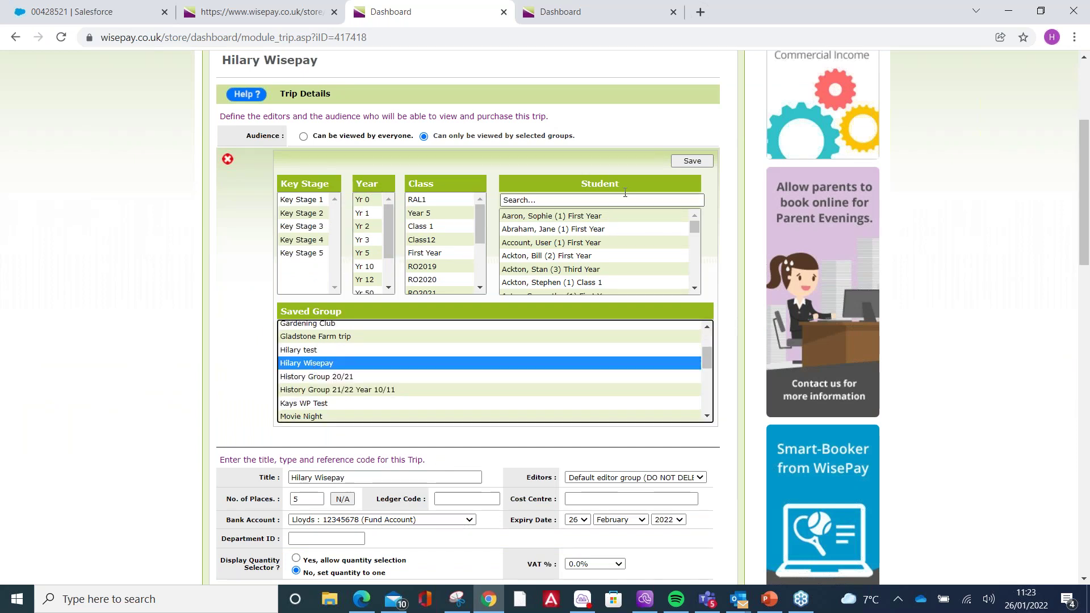
click(692, 160)
click(688, 291)
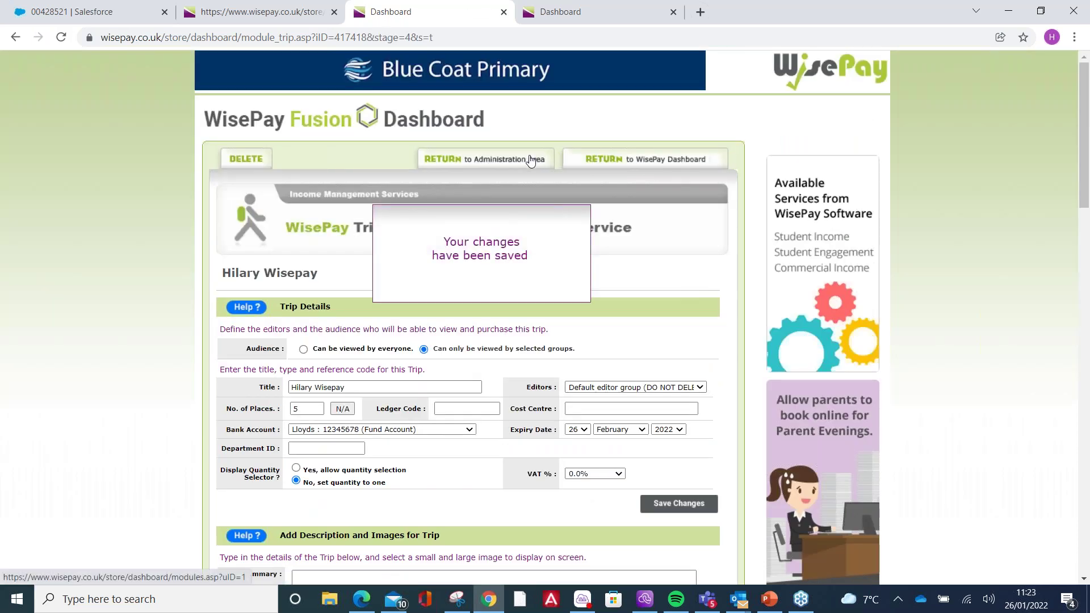
Return to the trips list, view the new trip's student list, and open its transactions report in more detail.
click(493, 163)
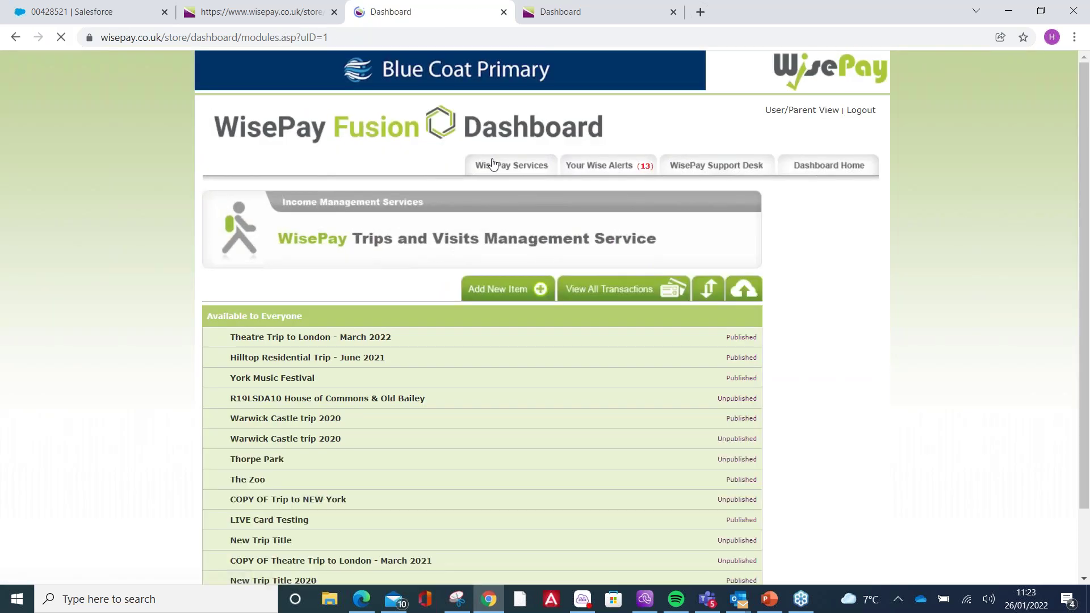
scroll(434, 190, down, 10)
scroll(434, 165, down, 4)
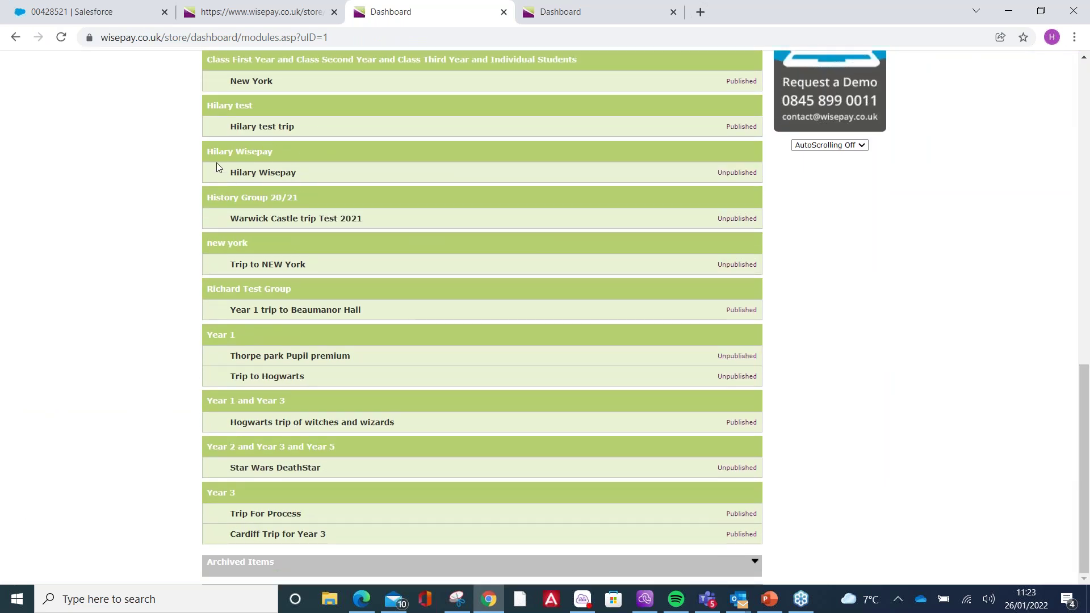
click(264, 172)
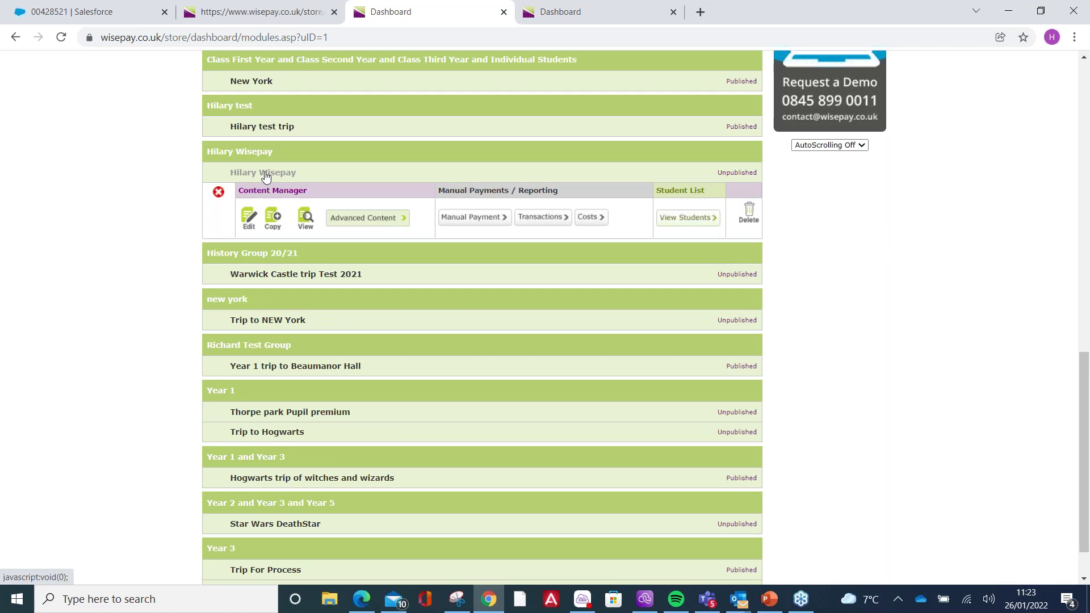
click(663, 220)
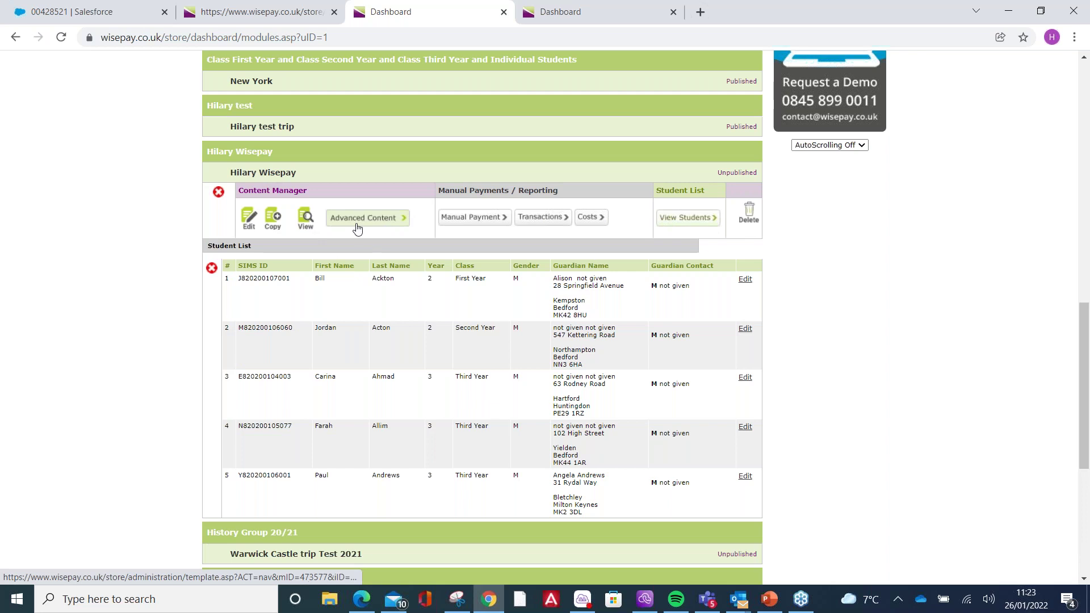
click(540, 218)
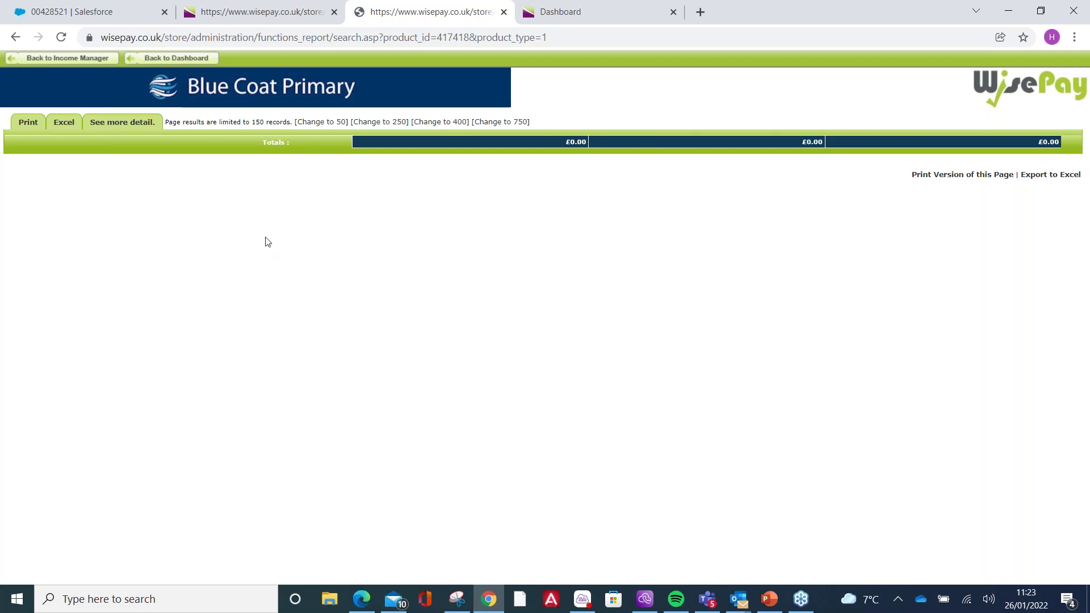
click(125, 124)
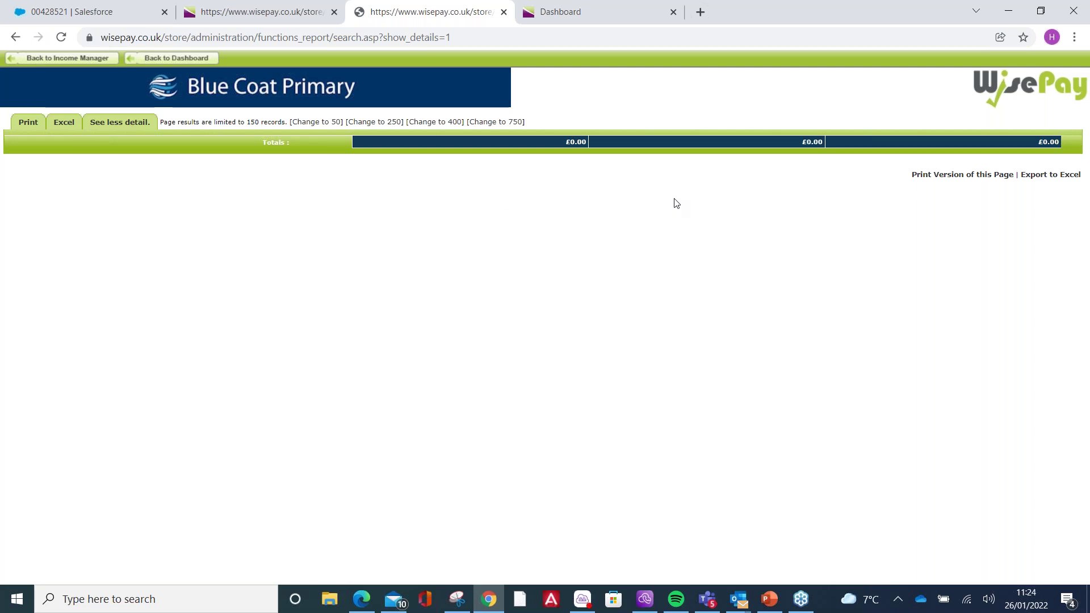
In the other open dashboard page, reload the Trips and Visits Manager list and open the new trip for editing.
click(586, 8)
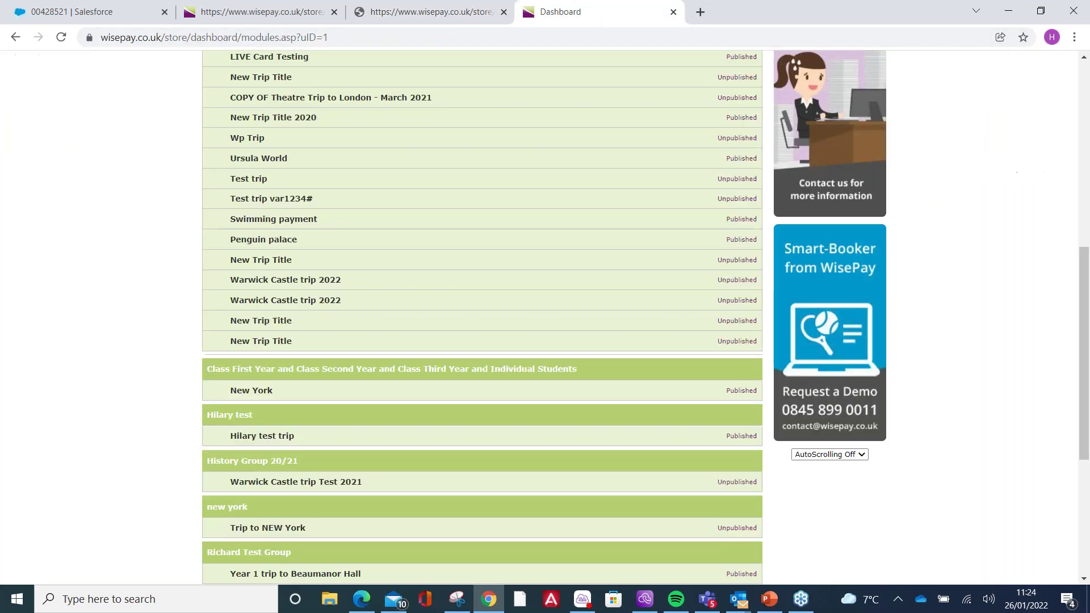
scroll(438, 277, down, 3)
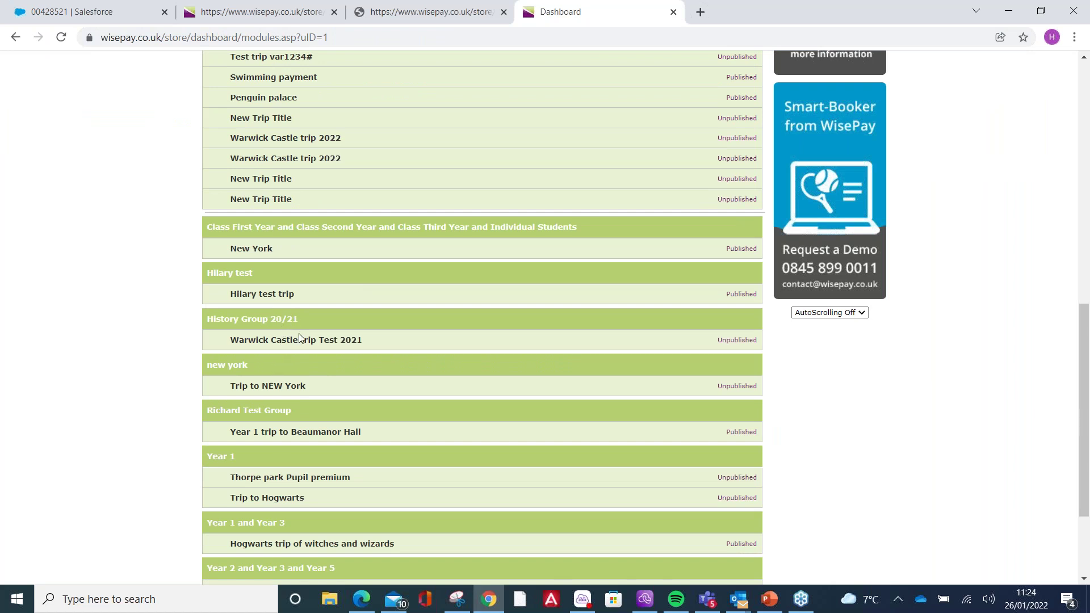
scroll(357, 311, down, 3)
scroll(371, 309, up, 5)
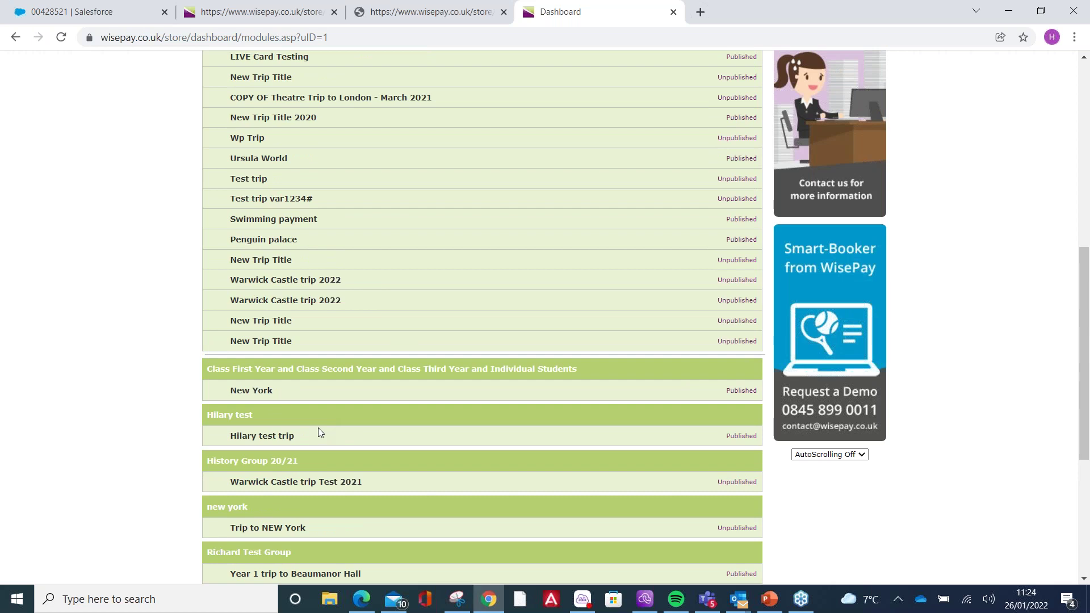
scroll(349, 355, up, 8)
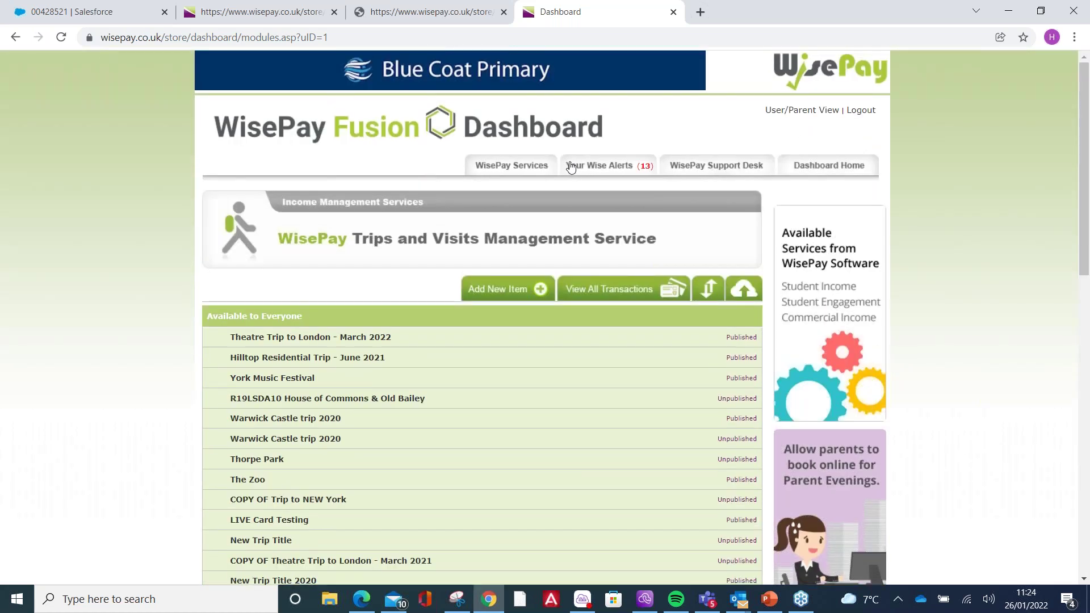
click(815, 172)
scroll(468, 199, down, 2)
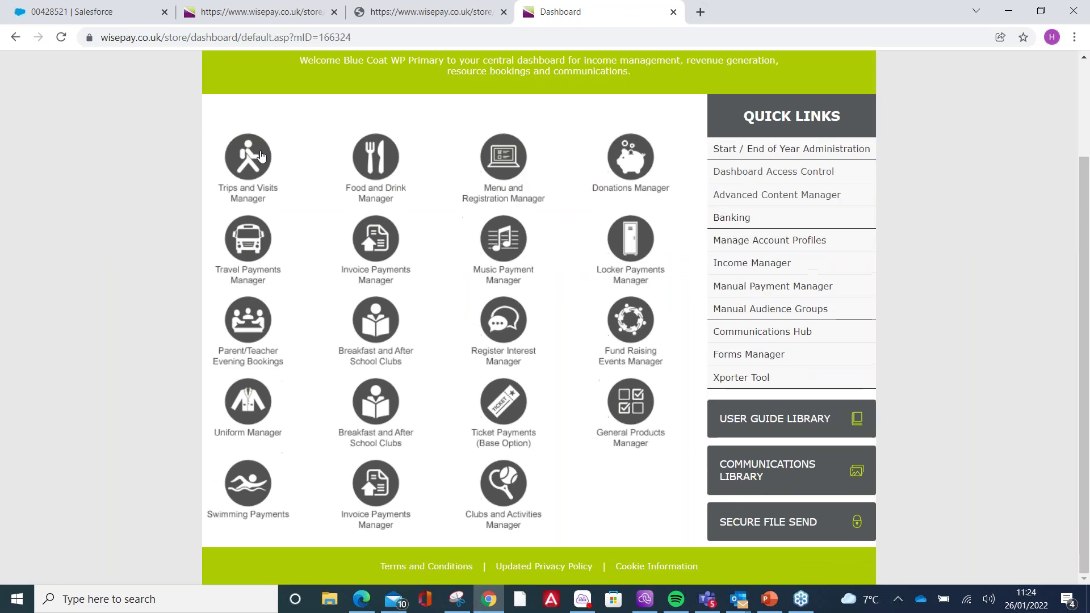
click(243, 163)
scroll(420, 131, down, 7)
scroll(432, 128, down, 5)
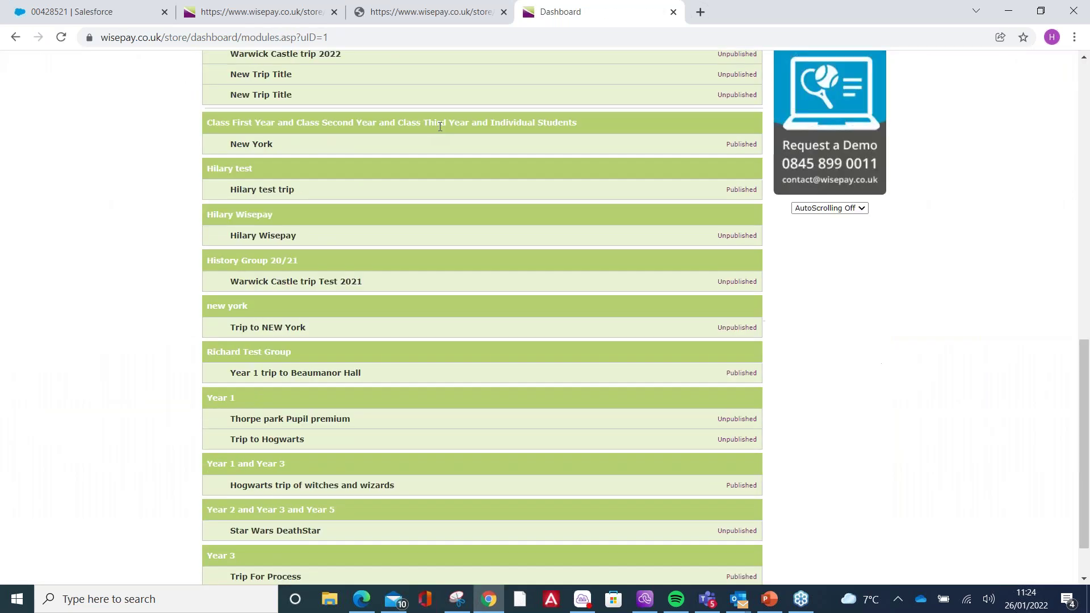
click(257, 232)
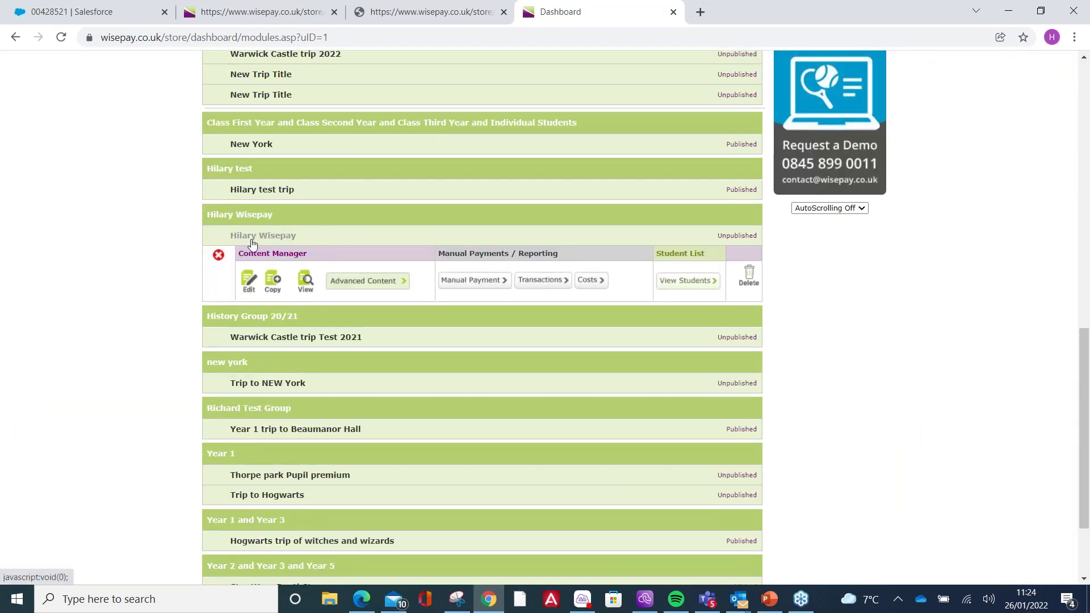
click(251, 276)
Publish the new trip from the end of its edit page.
scroll(405, 218, down, 15)
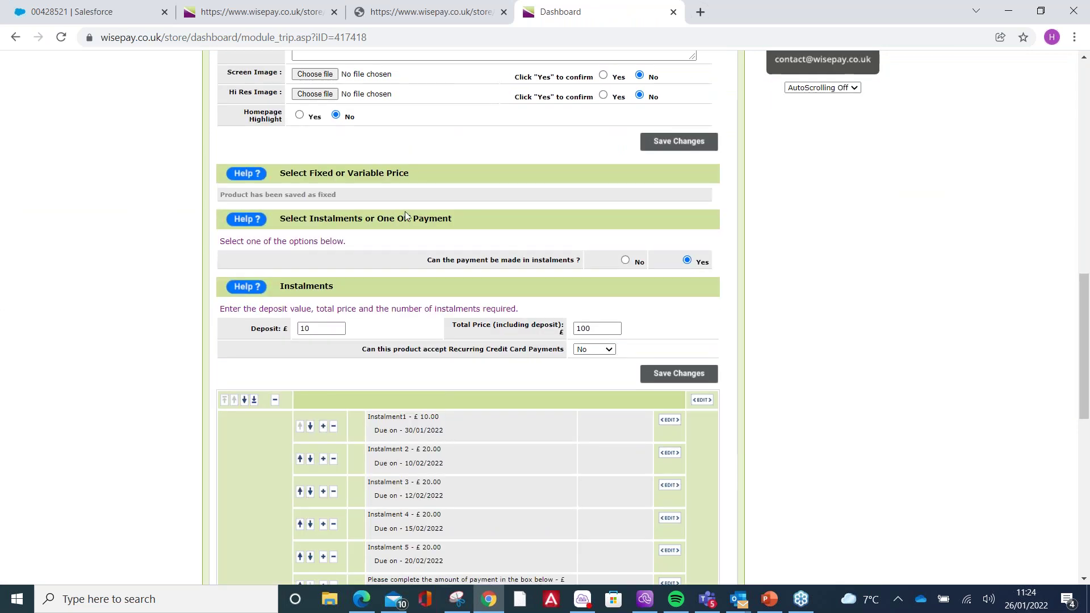
scroll(353, 117, down, 9)
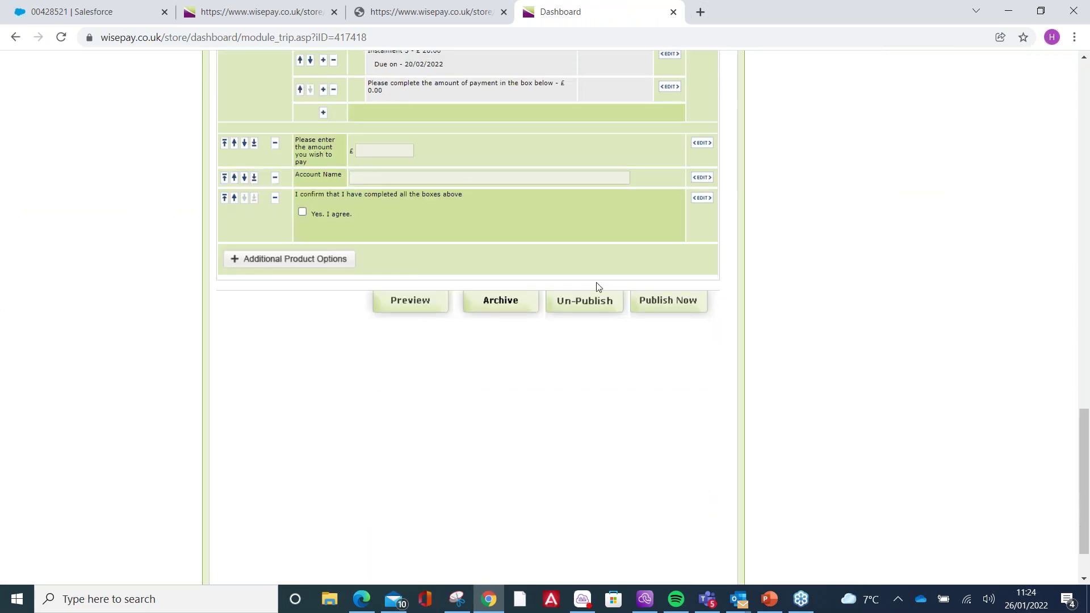
click(655, 301)
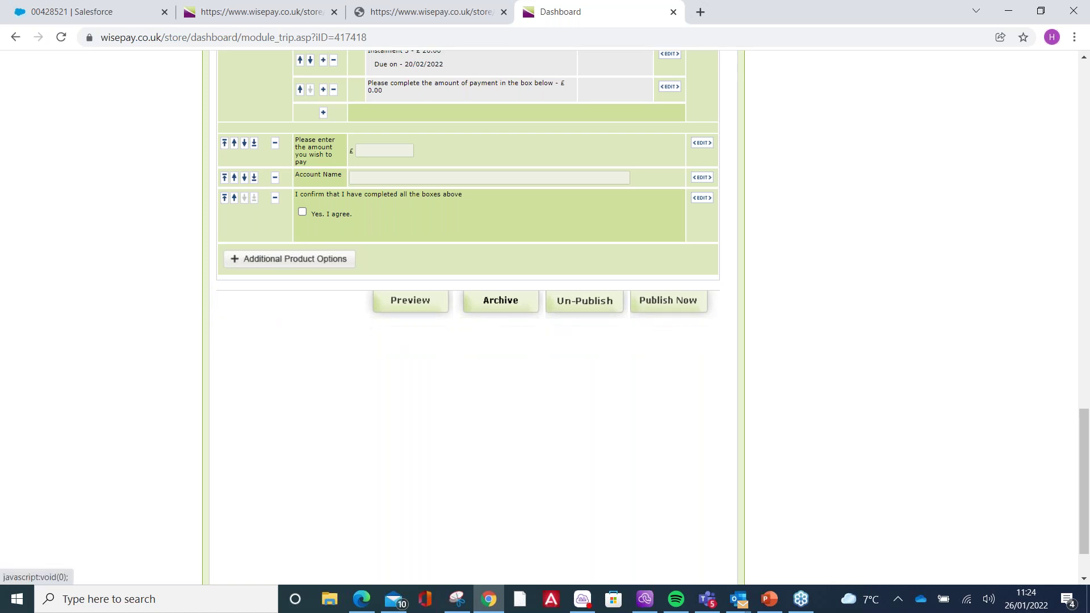
Return to the WisePay dashboard, find the published trip in the Trips and Visits Manager and reopen its edit page.
scroll(590, 270, up, 17)
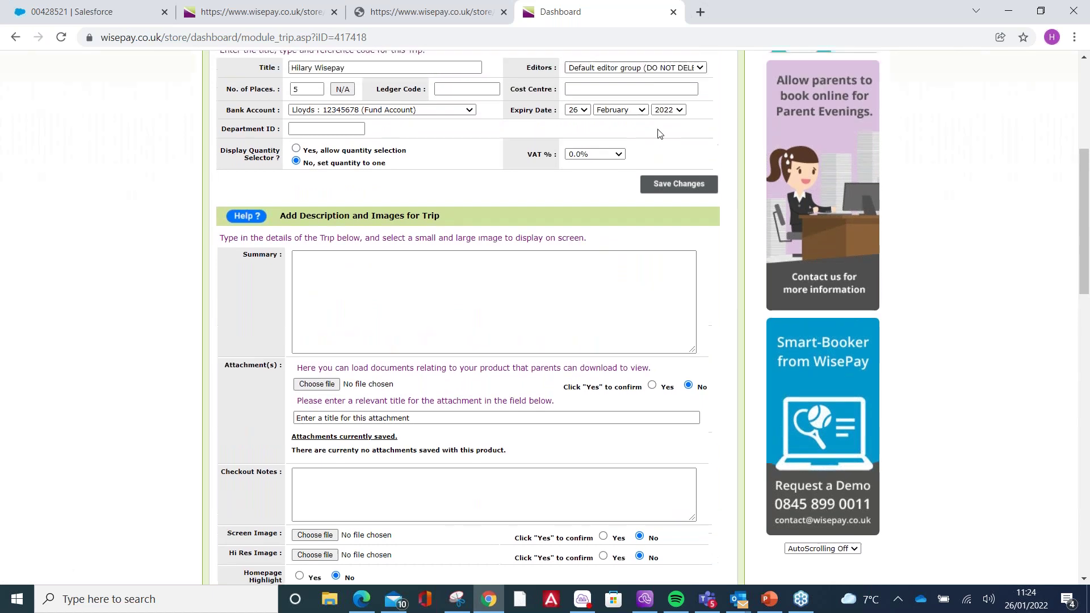
scroll(658, 134, up, 4)
click(664, 85)
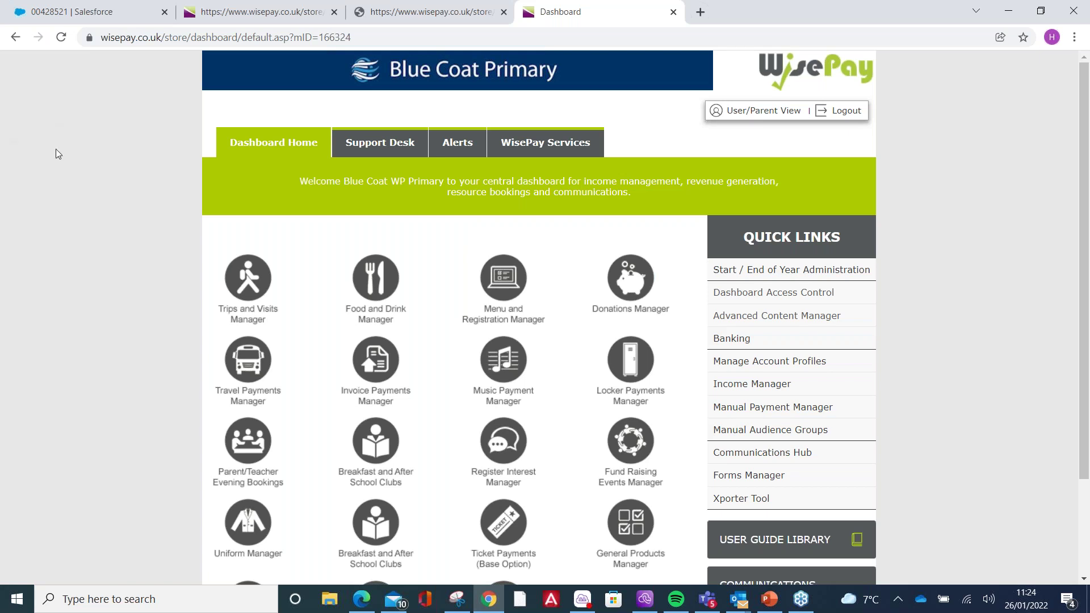
click(244, 271)
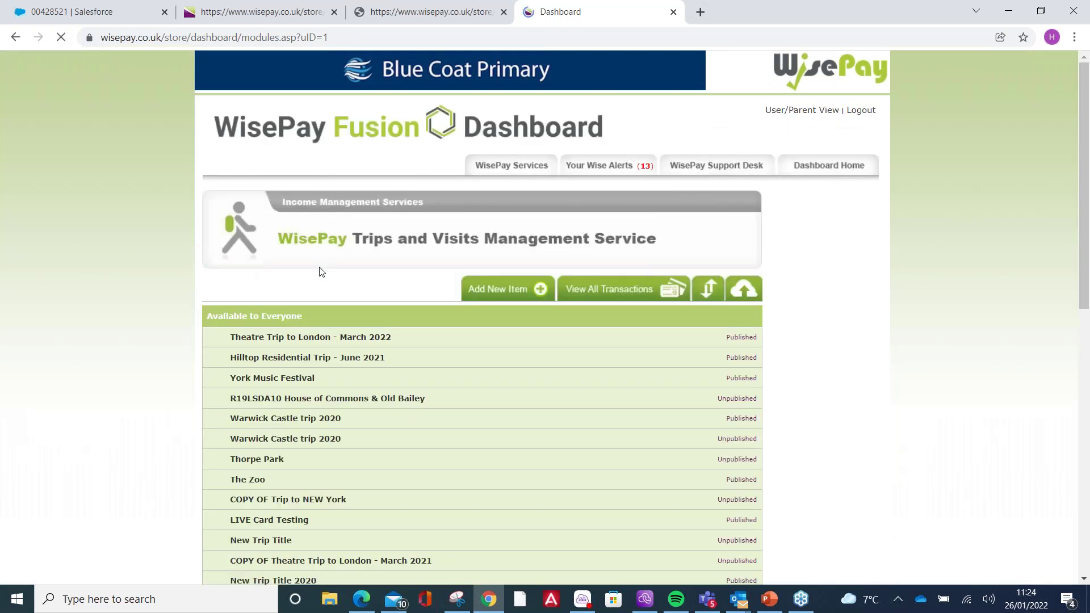
scroll(397, 227, down, 15)
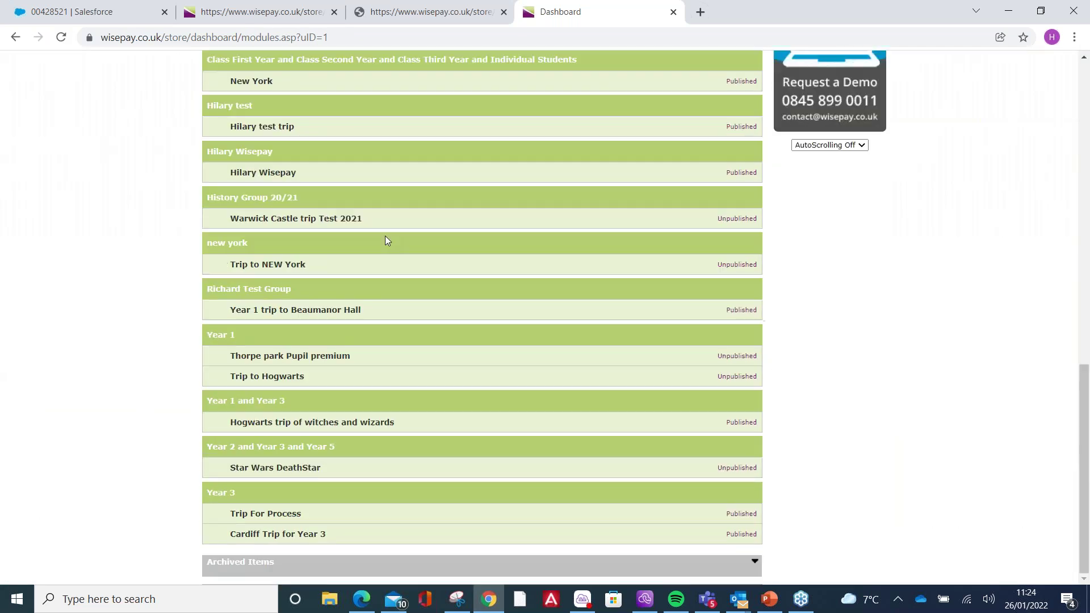
click(269, 175)
click(250, 217)
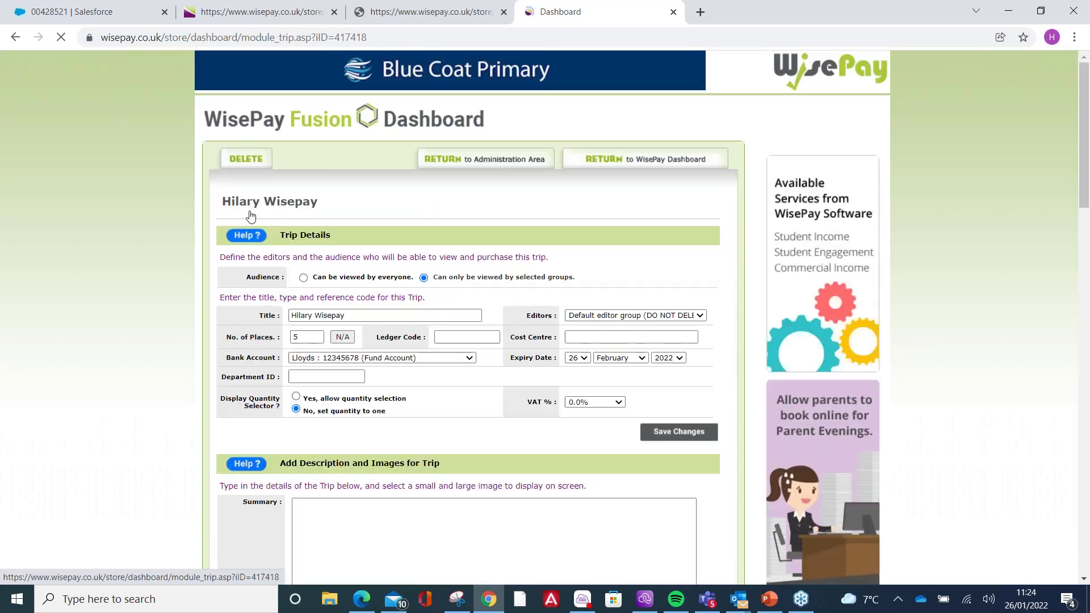
Review the trip's details, description and image settings, price type, instalment schedule and compulsory parent fields.
scroll(247, 169, down, 3)
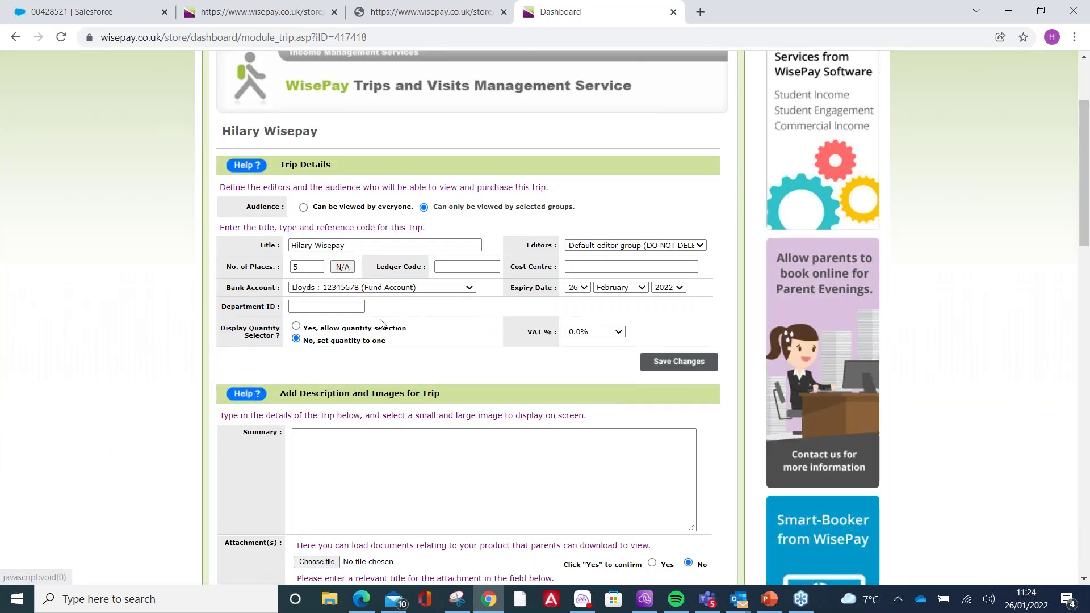
scroll(384, 324, down, 5)
scroll(436, 224, down, 8)
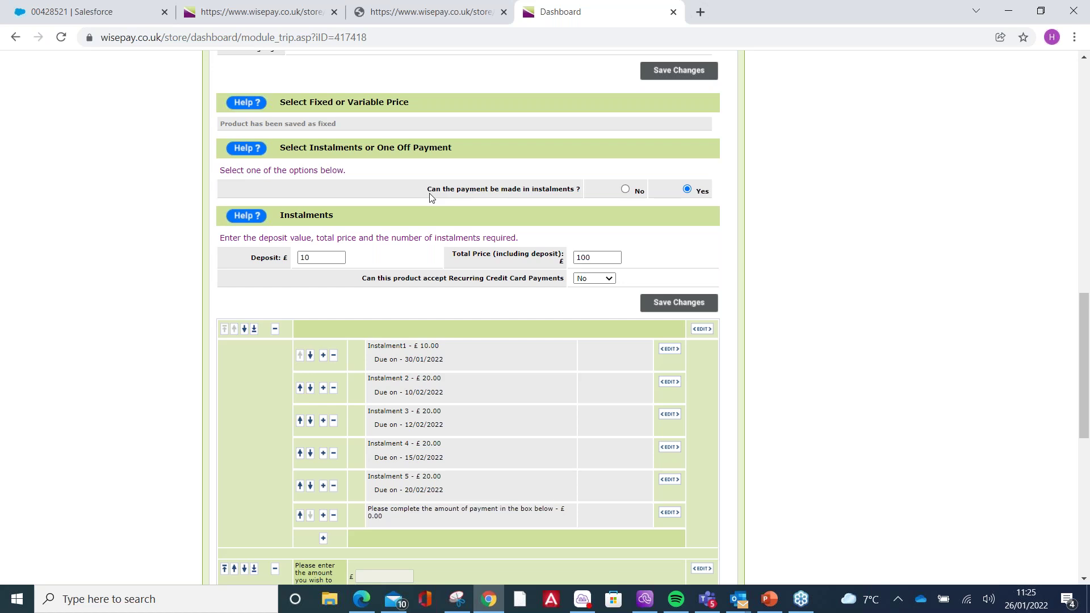
scroll(397, 170, down, 7)
scroll(352, 147, up, 3)
scroll(359, 149, up, 5)
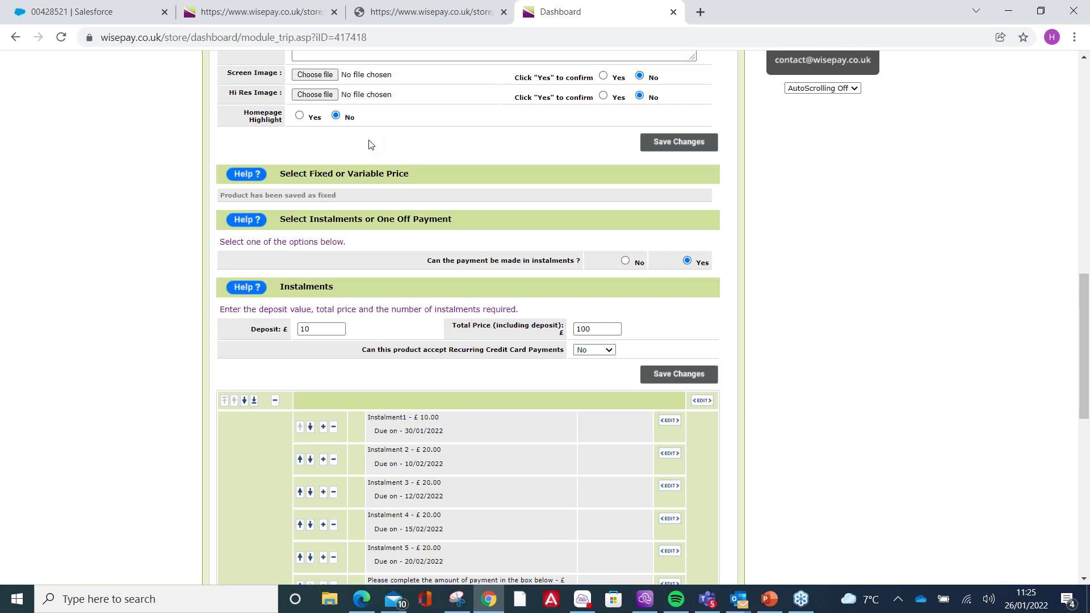
Leave the trip for the WisePay dashboard and open the Communications Hub.
scroll(368, 144, up, 5)
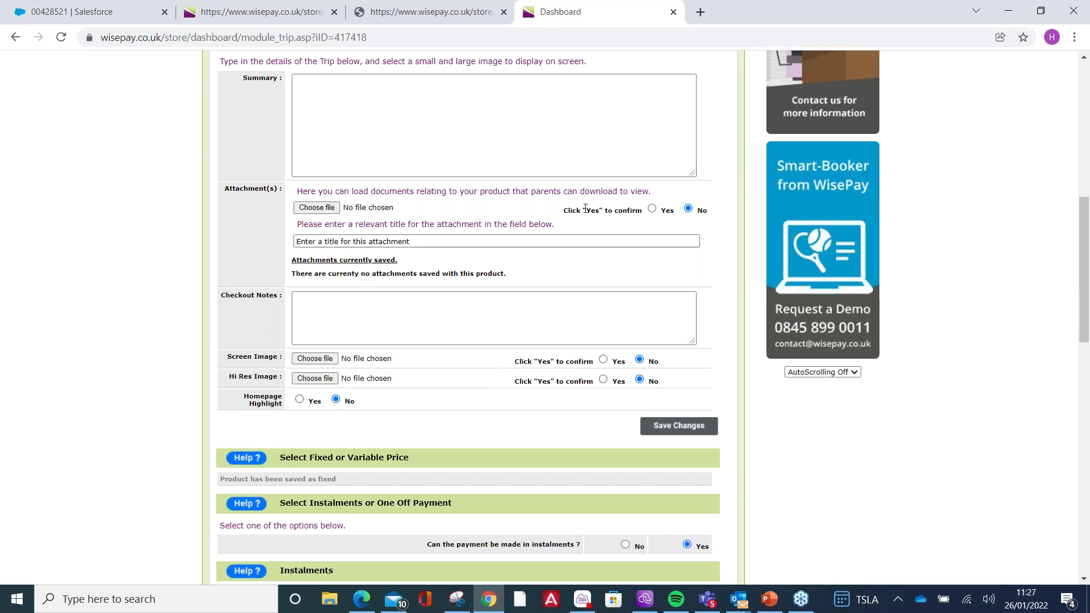
scroll(593, 211, up, 4)
scroll(593, 211, up, 4)
click(689, 162)
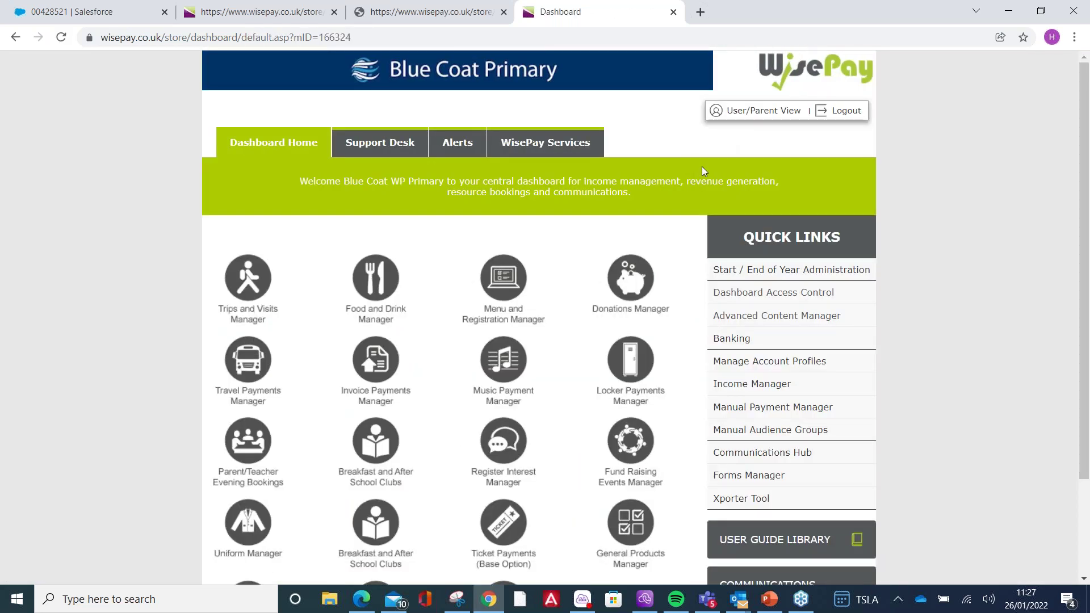
scroll(795, 210, down, 1)
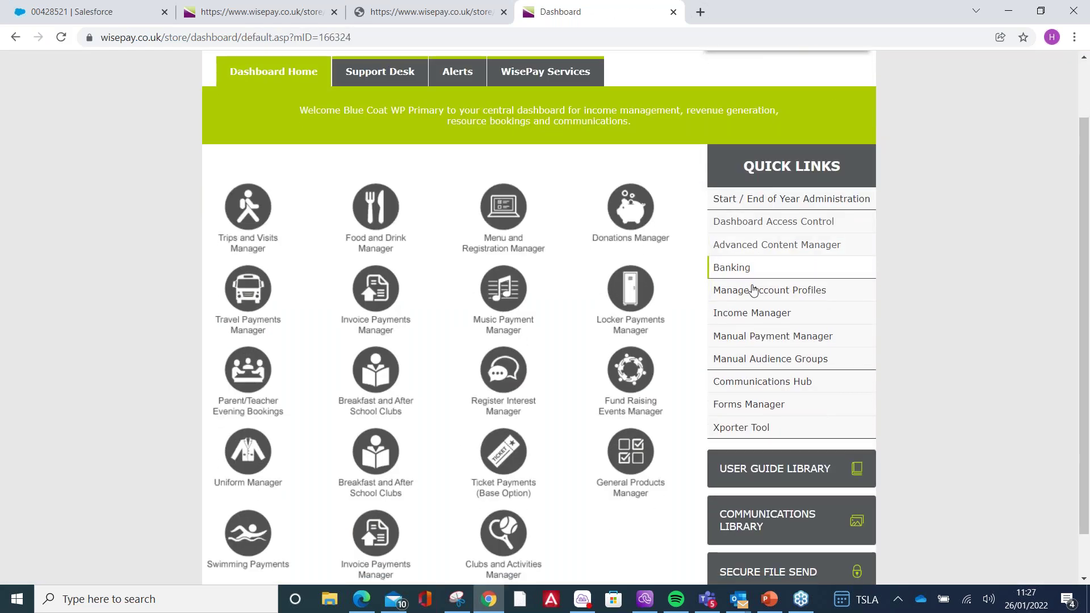
click(769, 386)
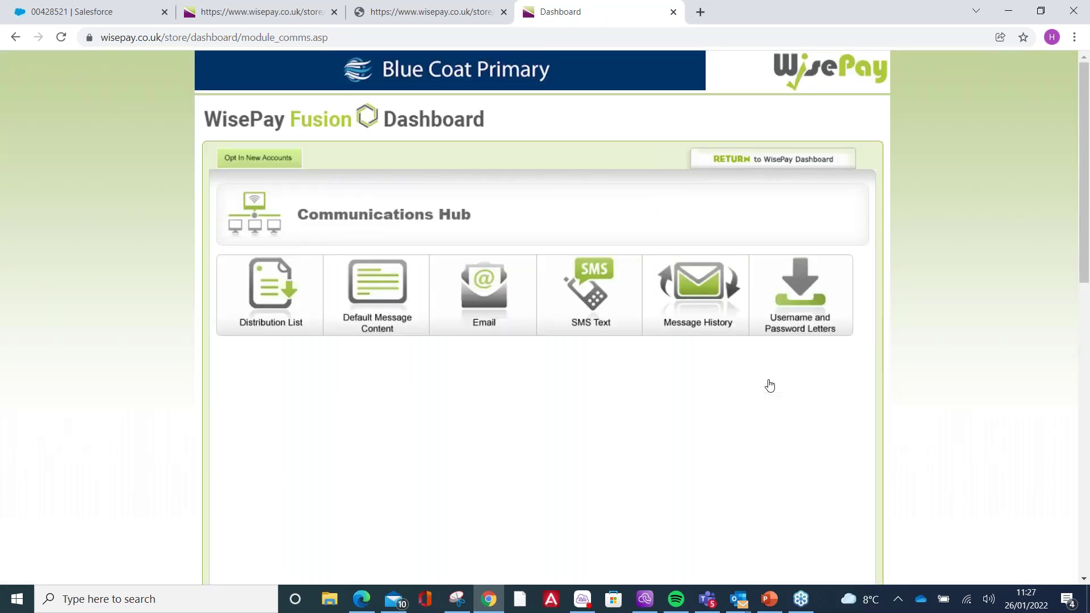
Read the instructions and download options for the username and password letters in the Communications Hub.
click(810, 298)
scroll(810, 298, down, 4)
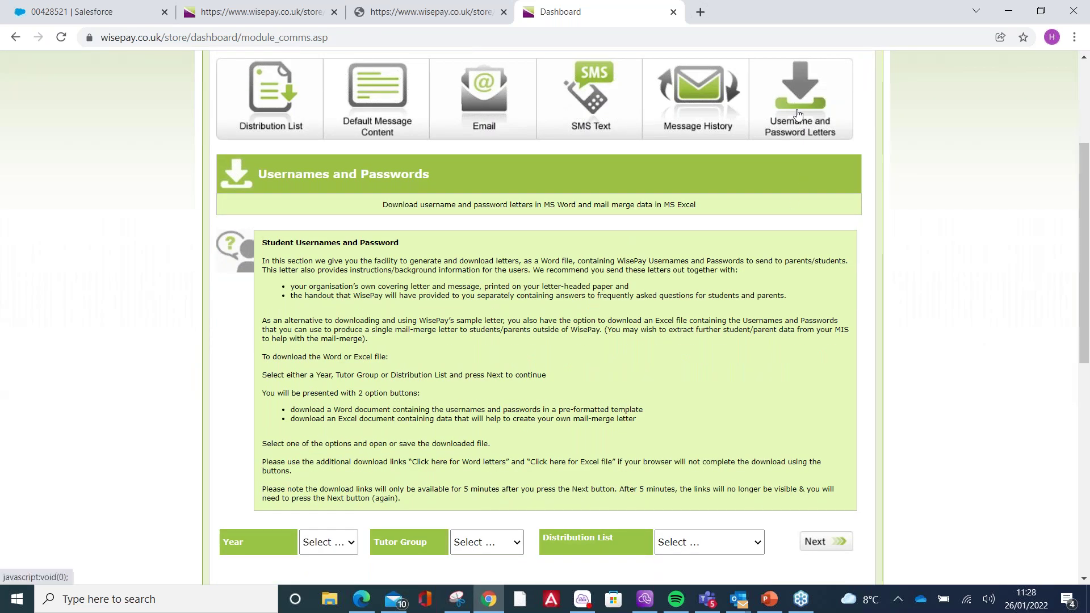
scroll(675, 181, down, 1)
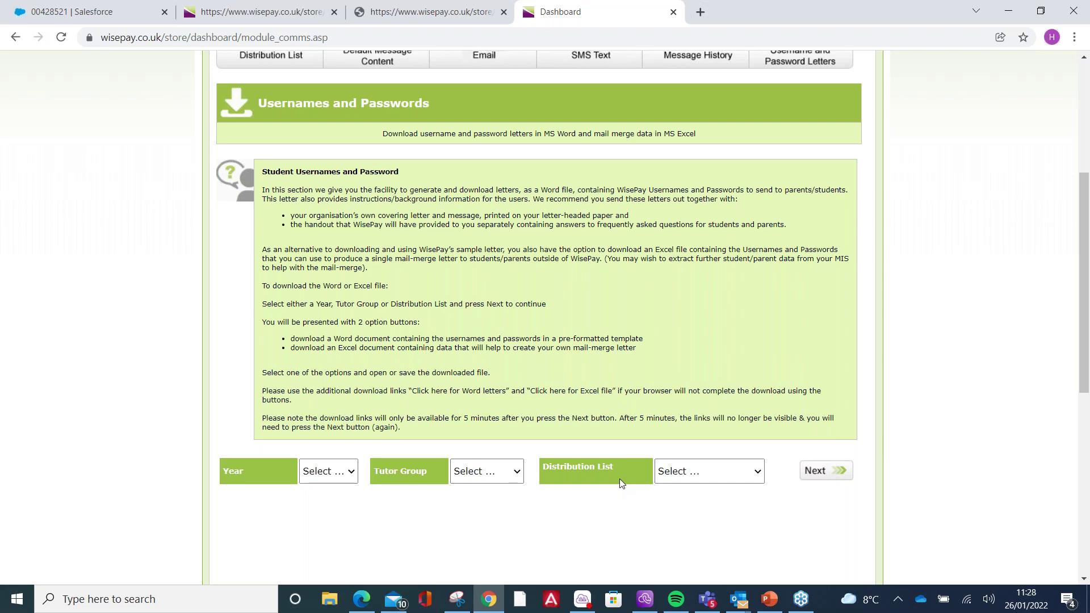
scroll(655, 393, up, 5)
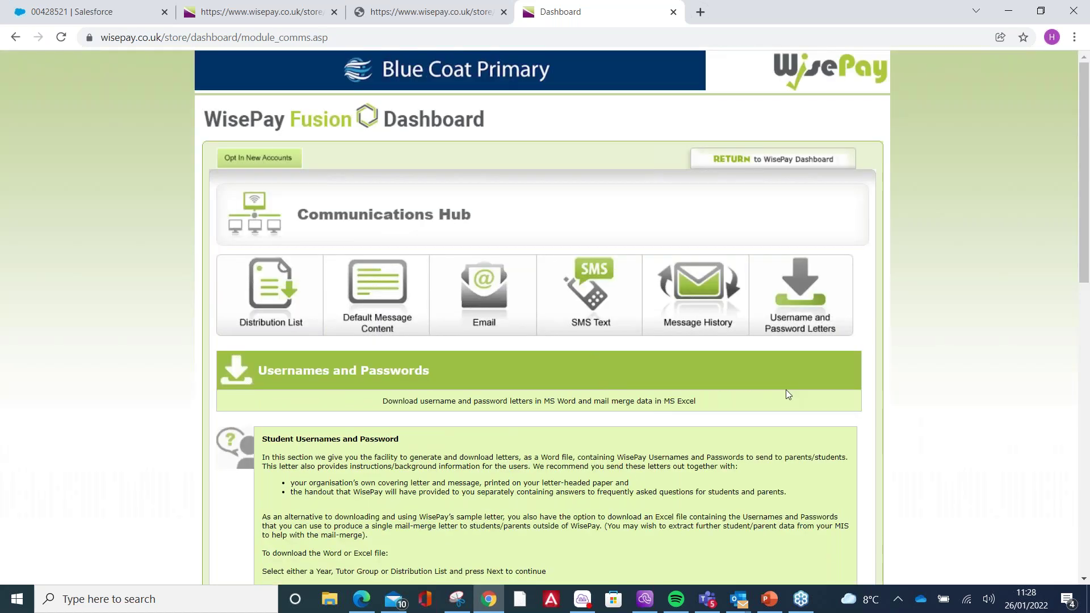
Create a new distribution list named "year 3" and open its membership page.
click(272, 287)
scroll(278, 296, down, 3)
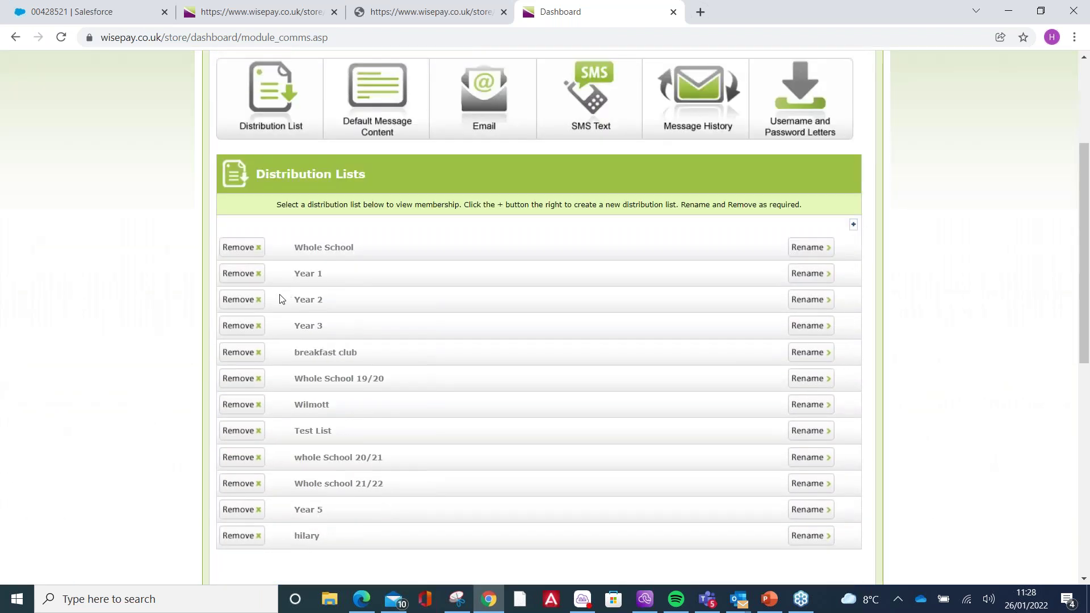
click(854, 226)
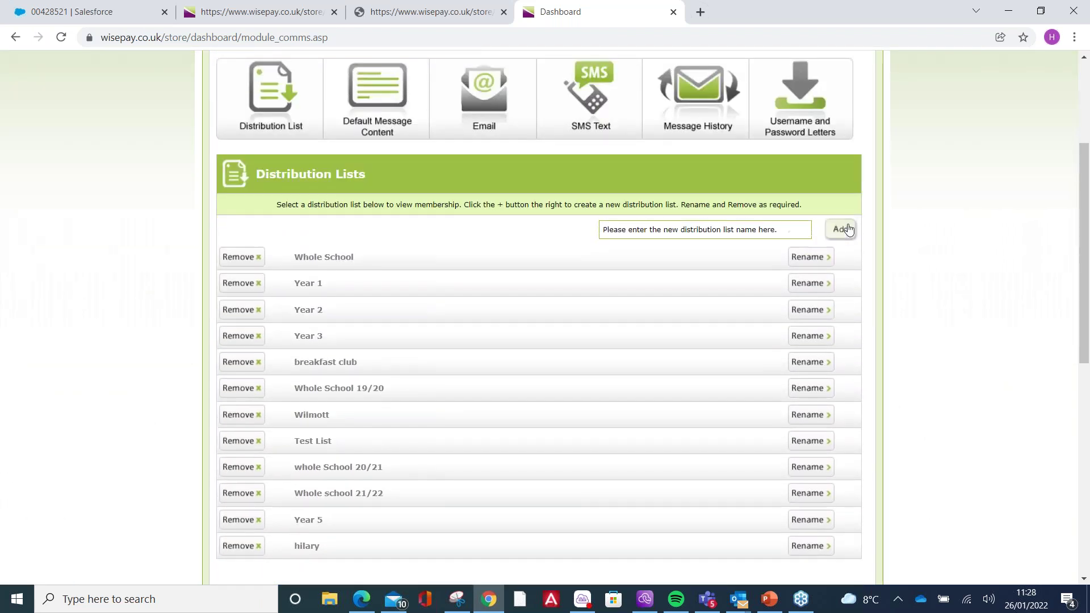
click(752, 229)
text(year 3)
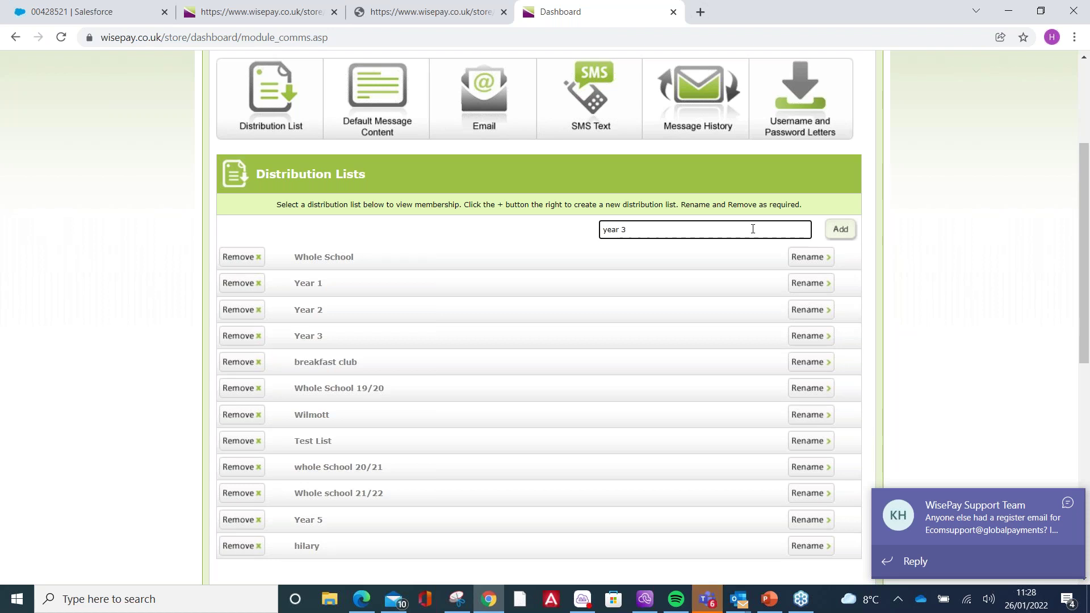
click(832, 240)
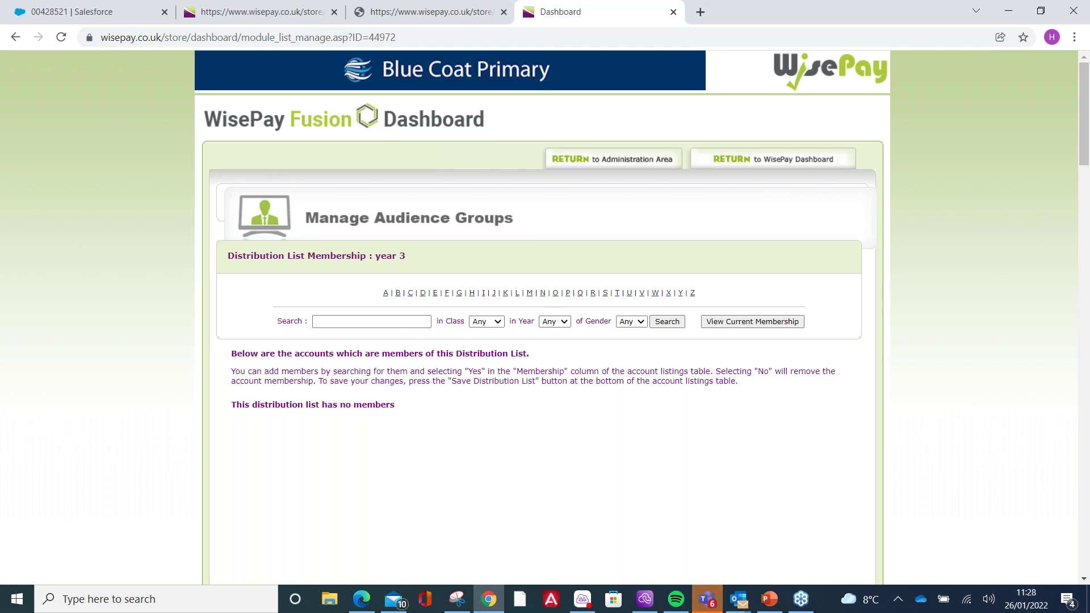
Leave the "year 3" list's membership page and return to the Communications Hub through the WisePay dashboard.
scroll(554, 316, down, 3)
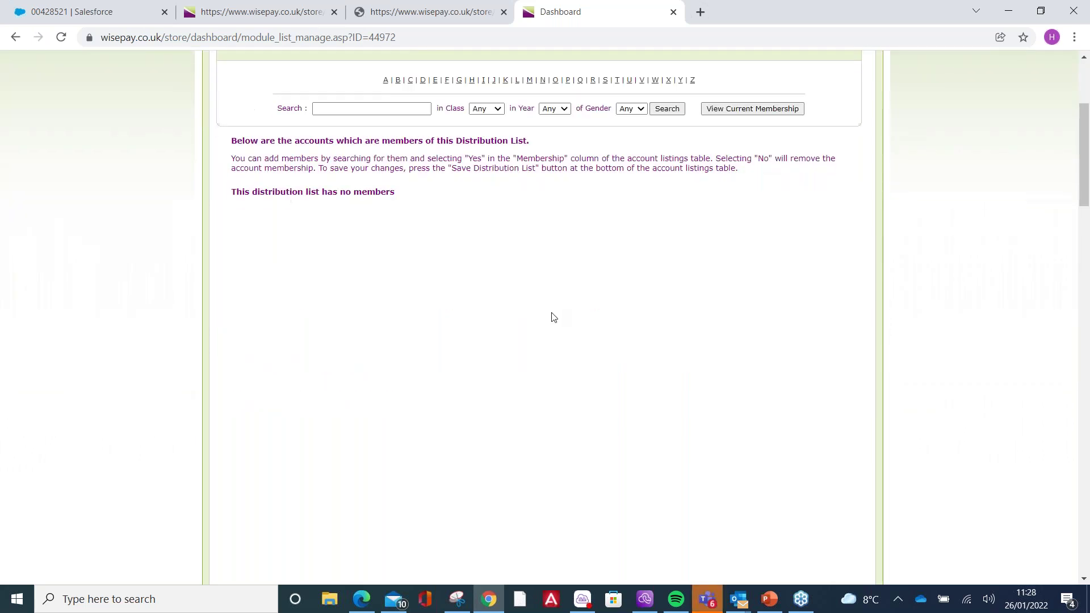
scroll(510, 238, up, 3)
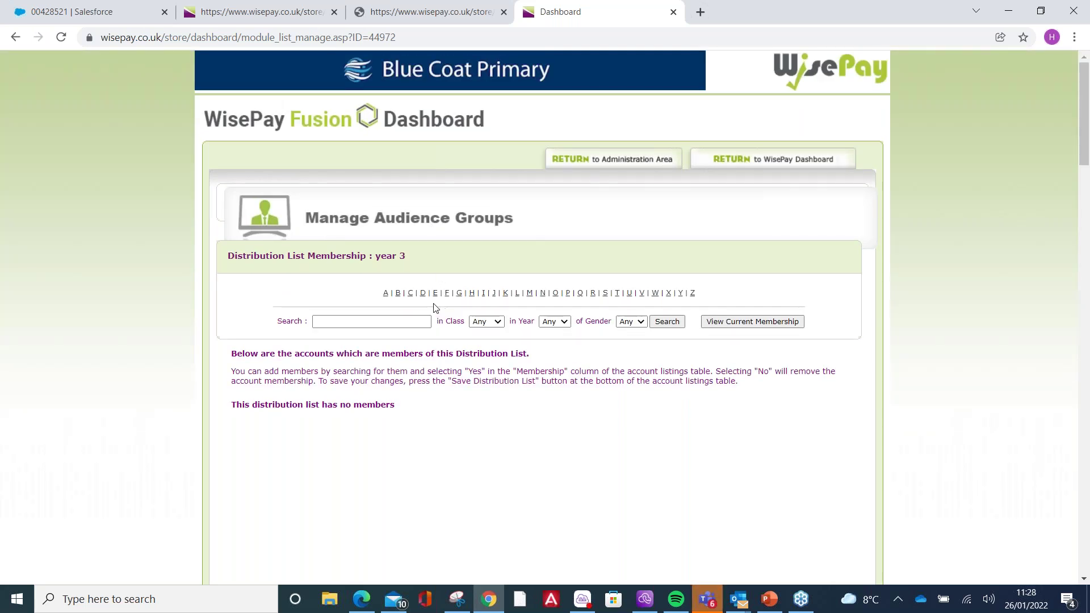
click(636, 162)
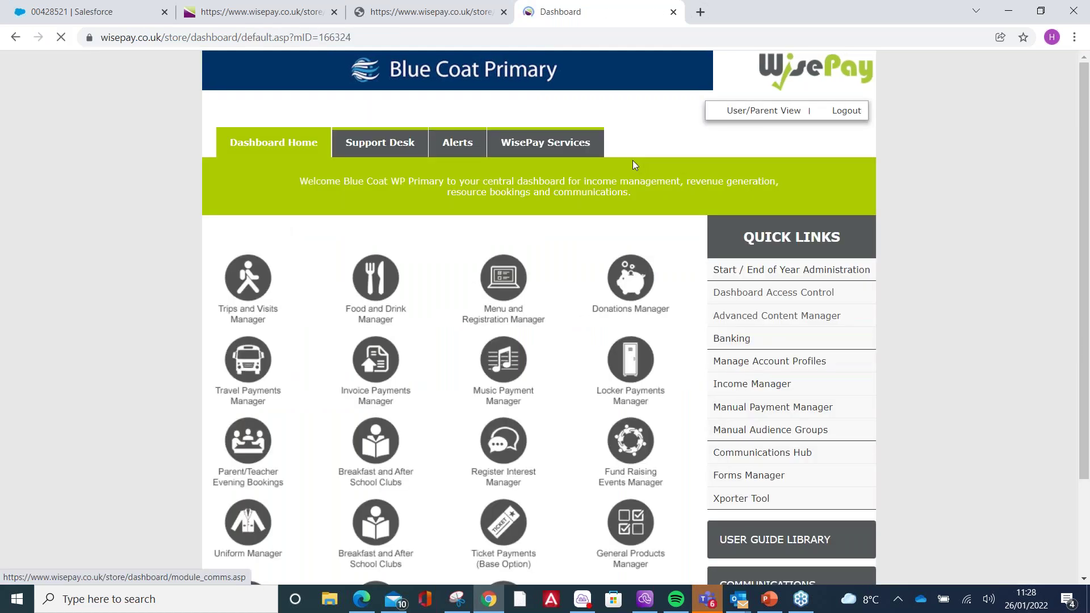
click(761, 453)
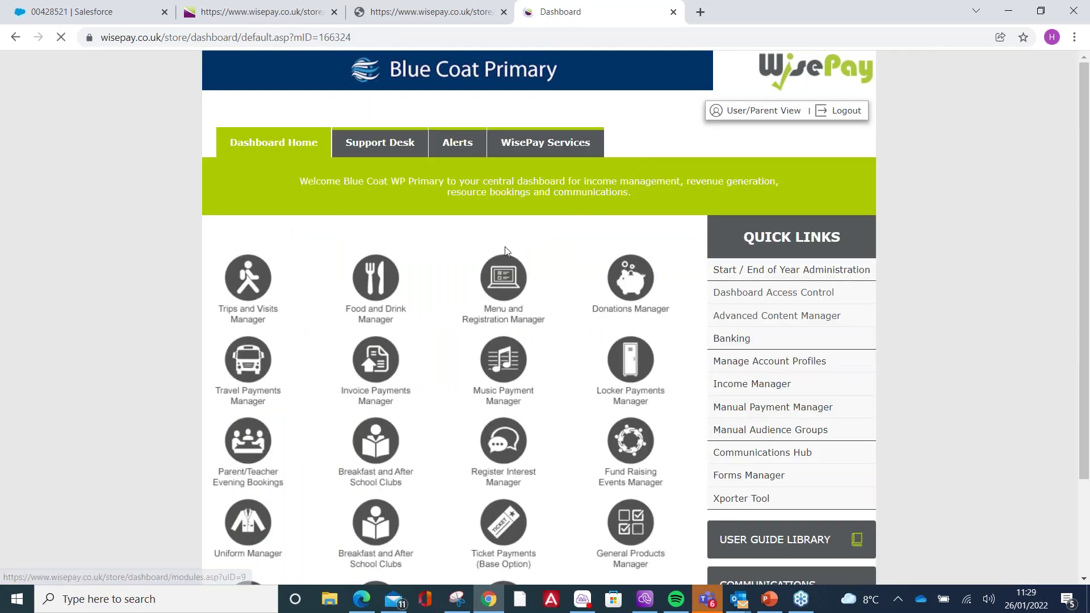
scroll(552, 312, down, 1)
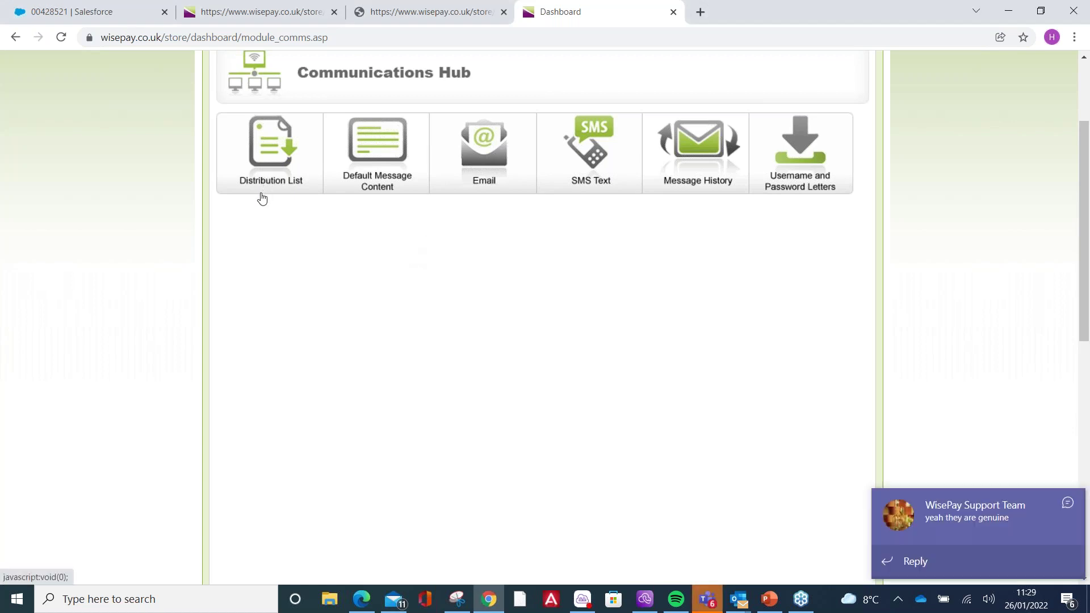
click(1068, 502)
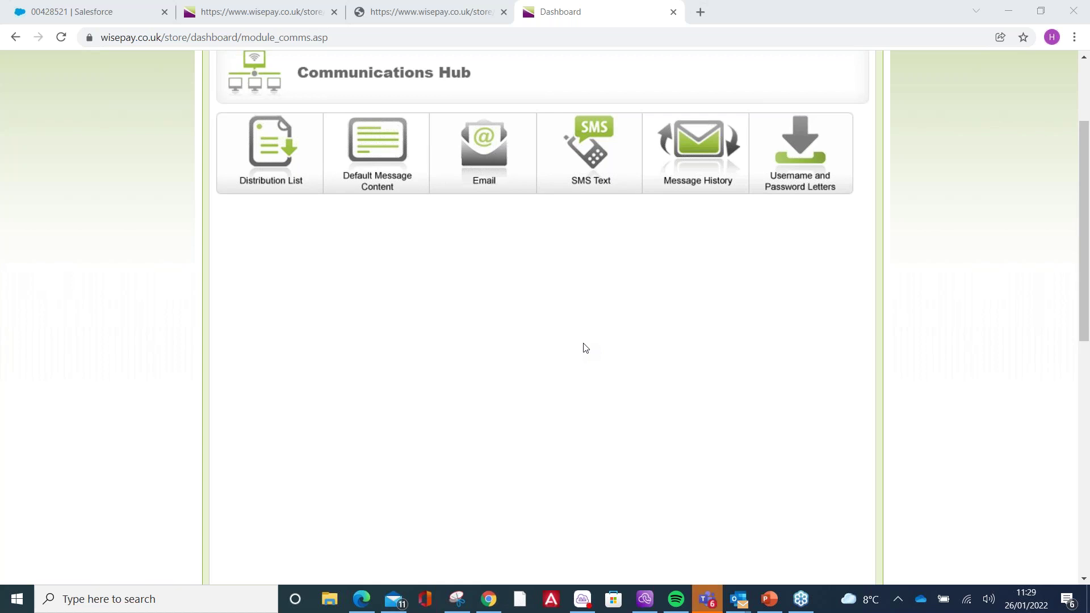
Generate the username and password letter download options for Year 1 and view the Word and Excel choices.
click(812, 161)
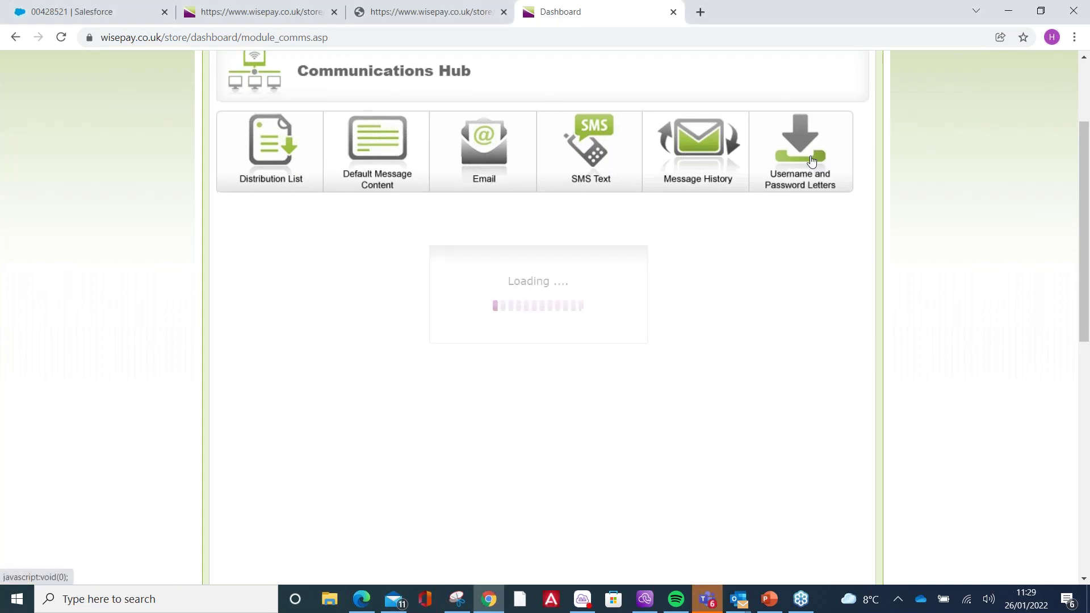
scroll(806, 150, down, 2)
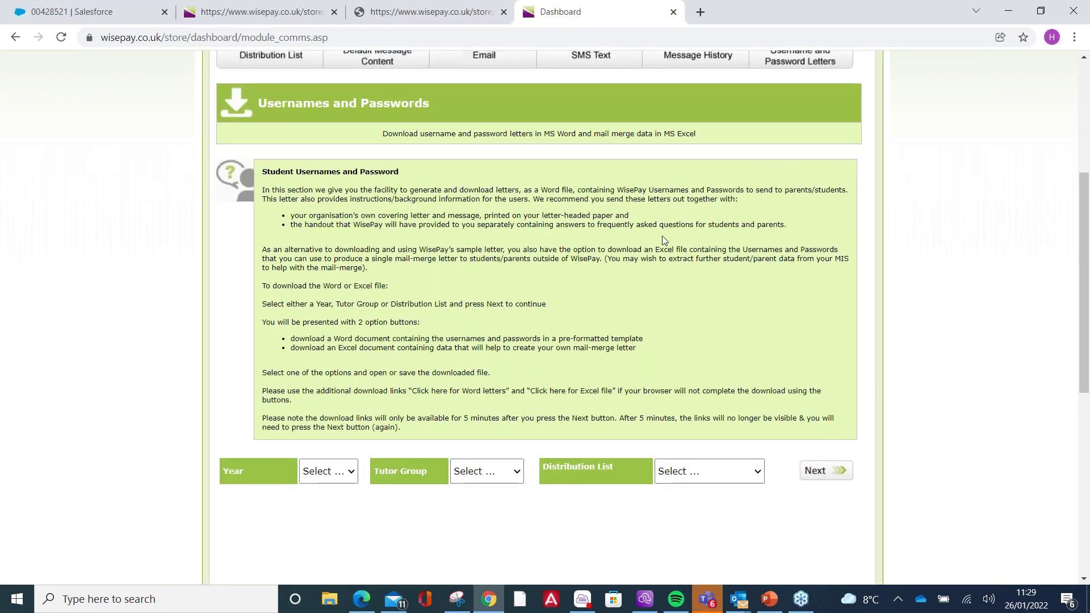
click(348, 476)
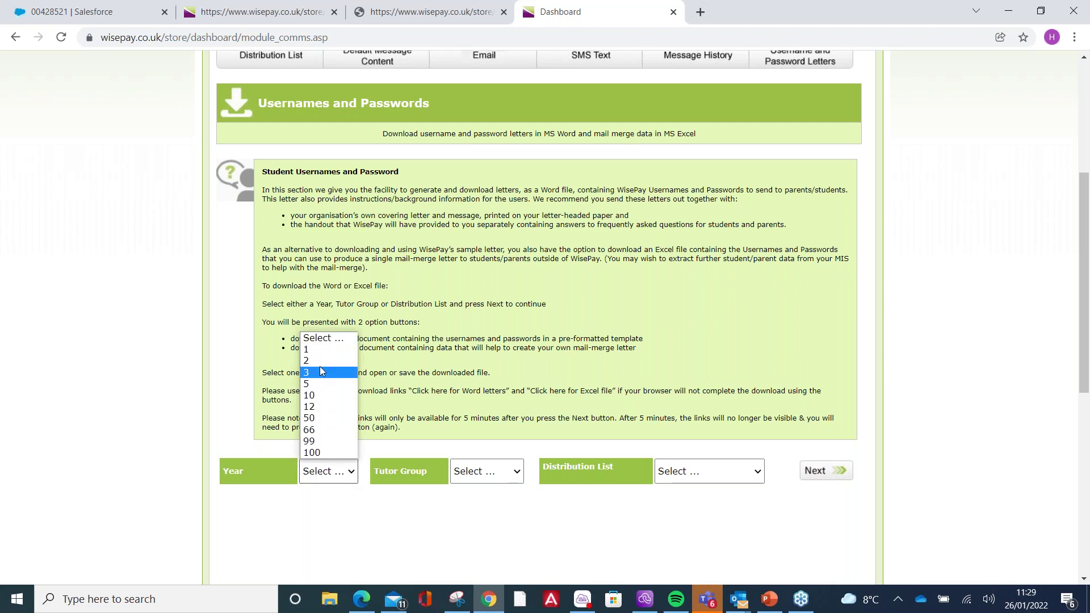
click(321, 351)
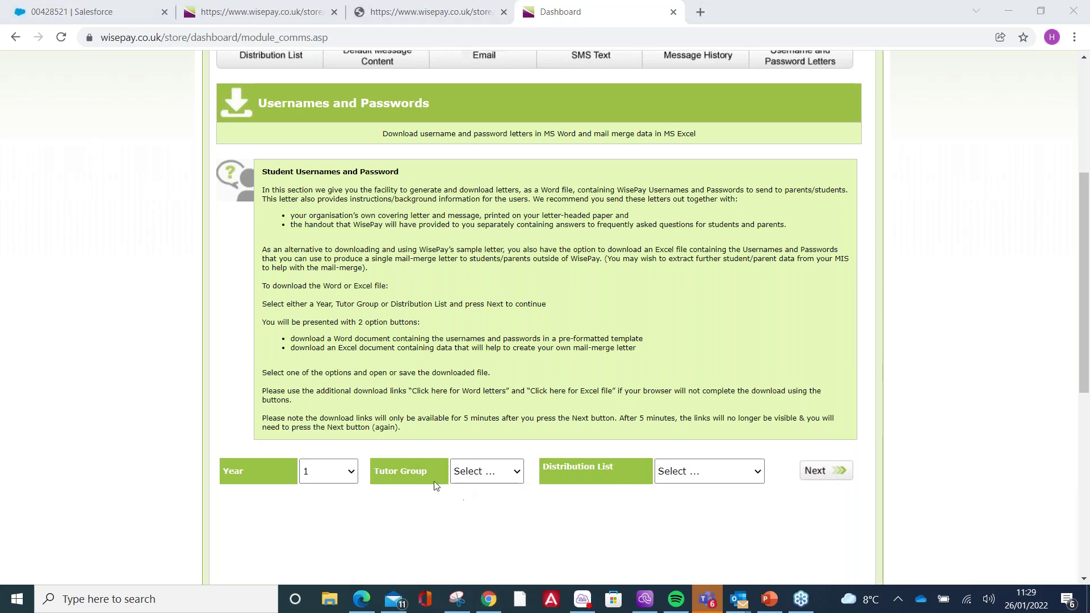
click(351, 473)
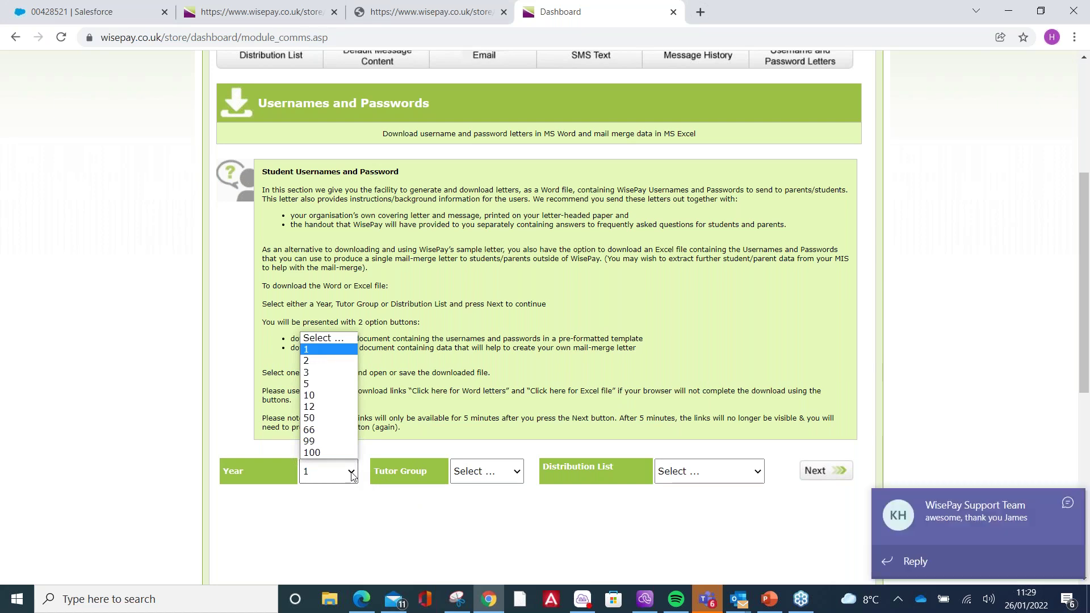
click(1067, 504)
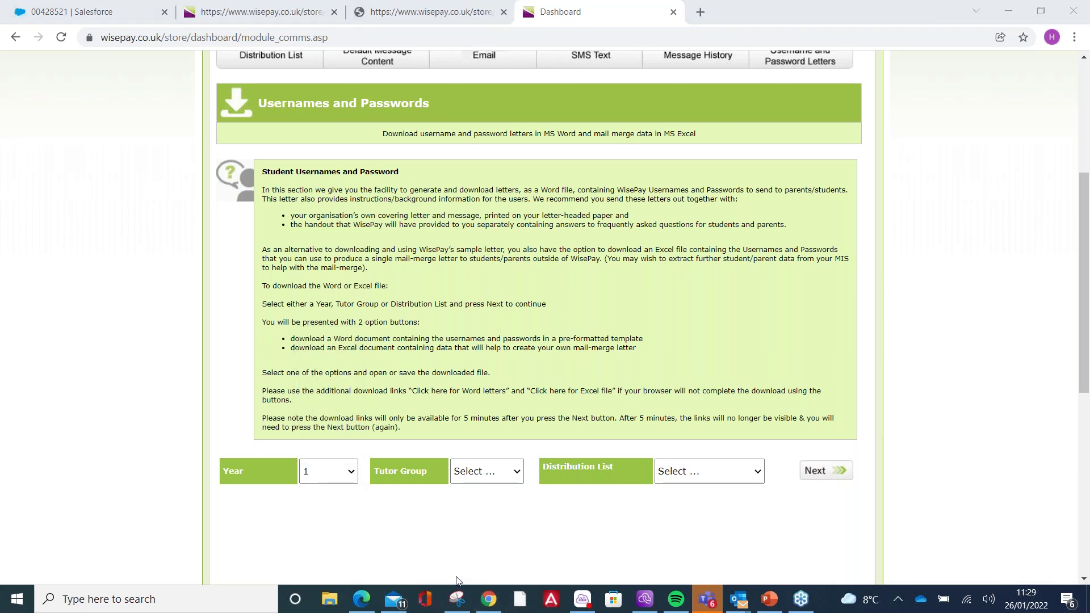
click(339, 475)
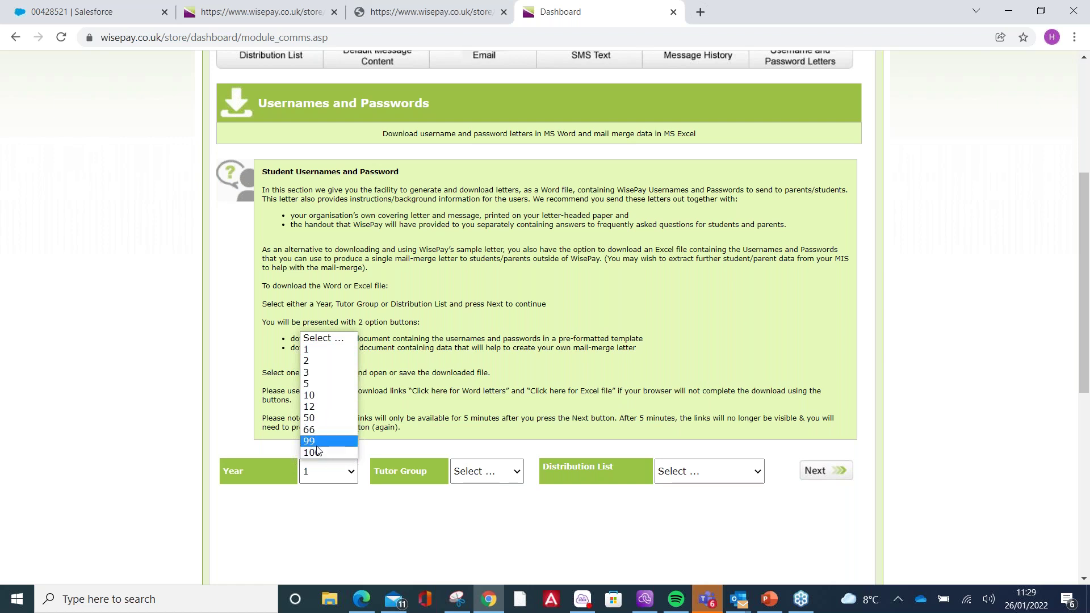
click(313, 350)
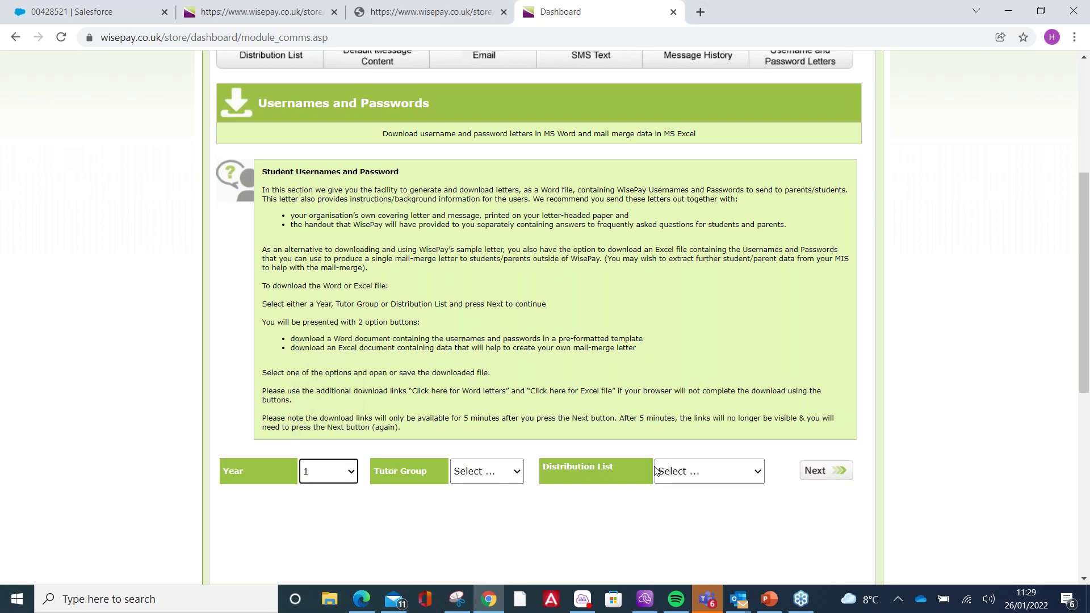
click(812, 474)
scroll(764, 362, down, 5)
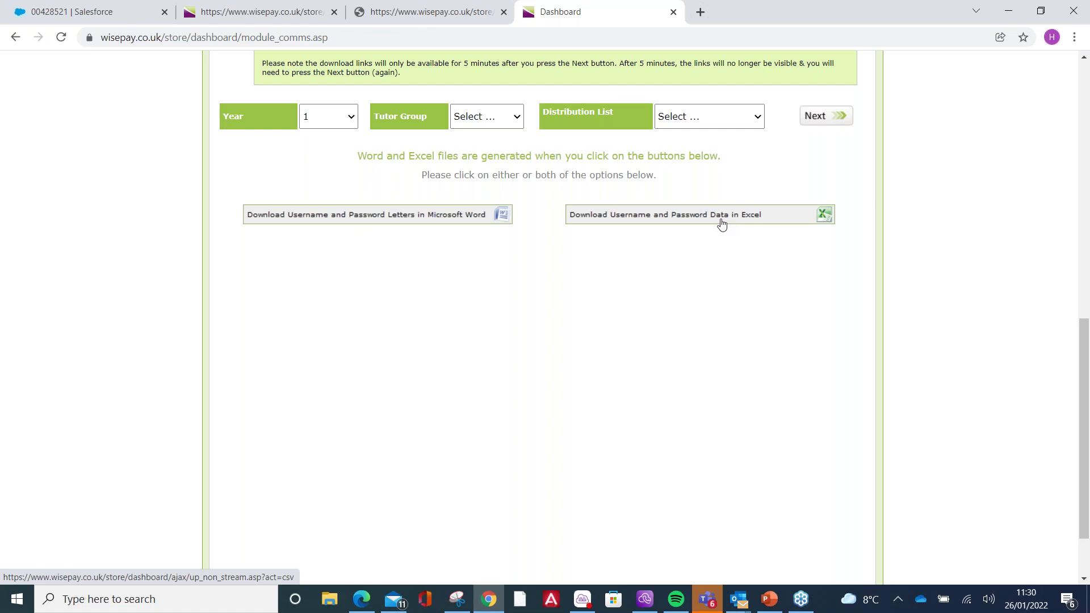
Examine the email report types, from balance reminders and payment messages to group messaging and usage reports.
scroll(726, 170, up, 7)
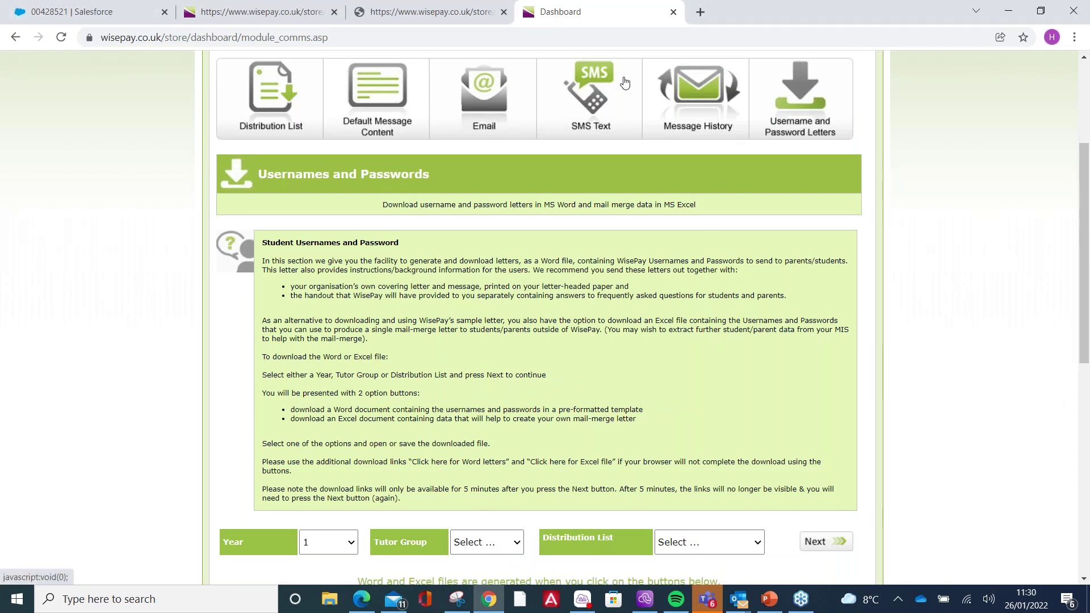
click(478, 104)
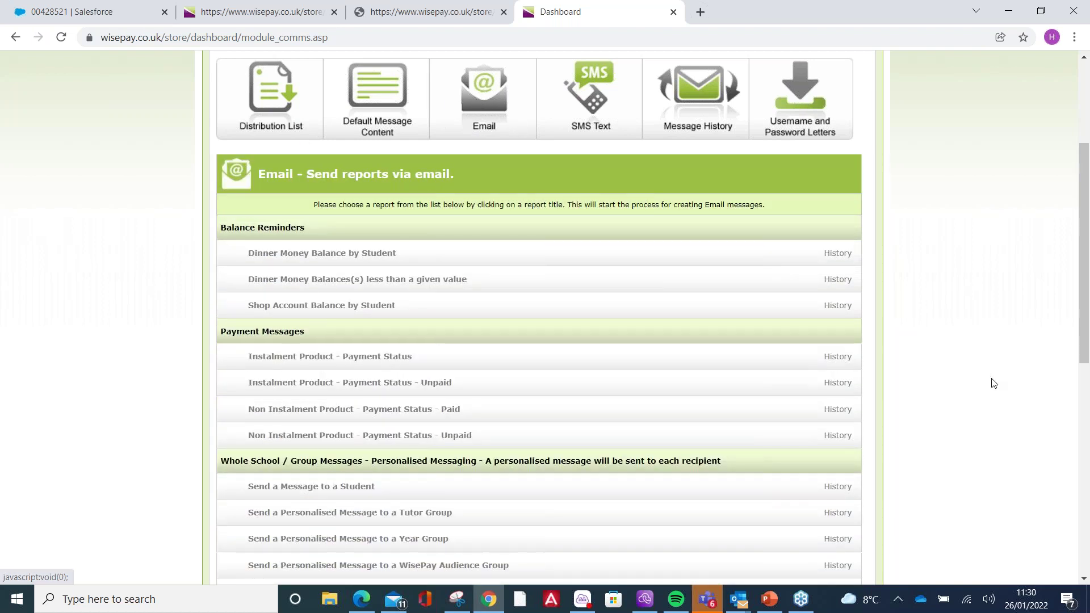
scroll(461, 135, down, 1)
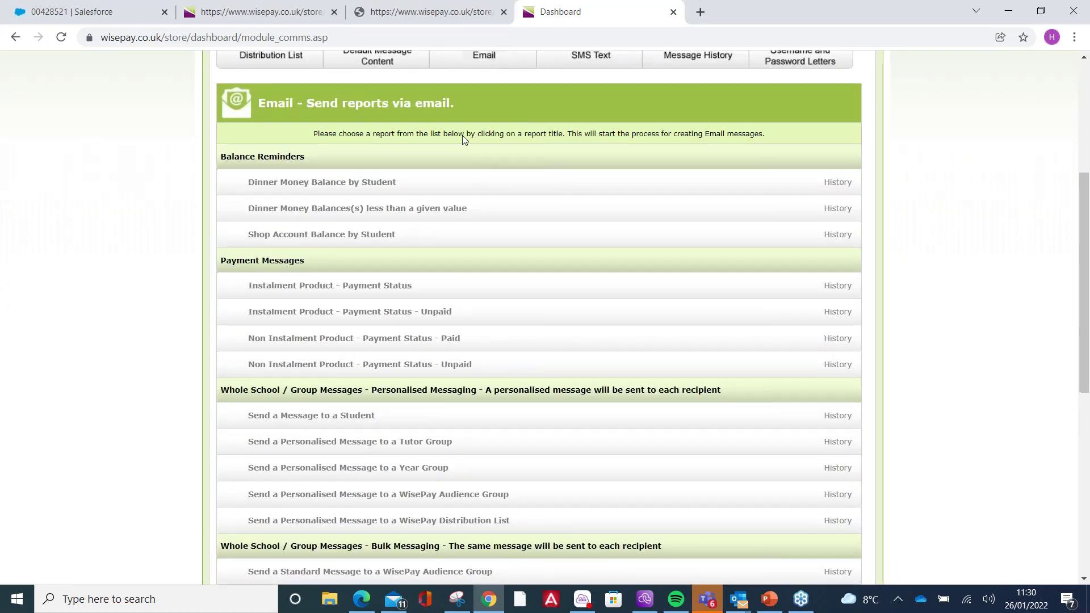
scroll(458, 113, down, 1)
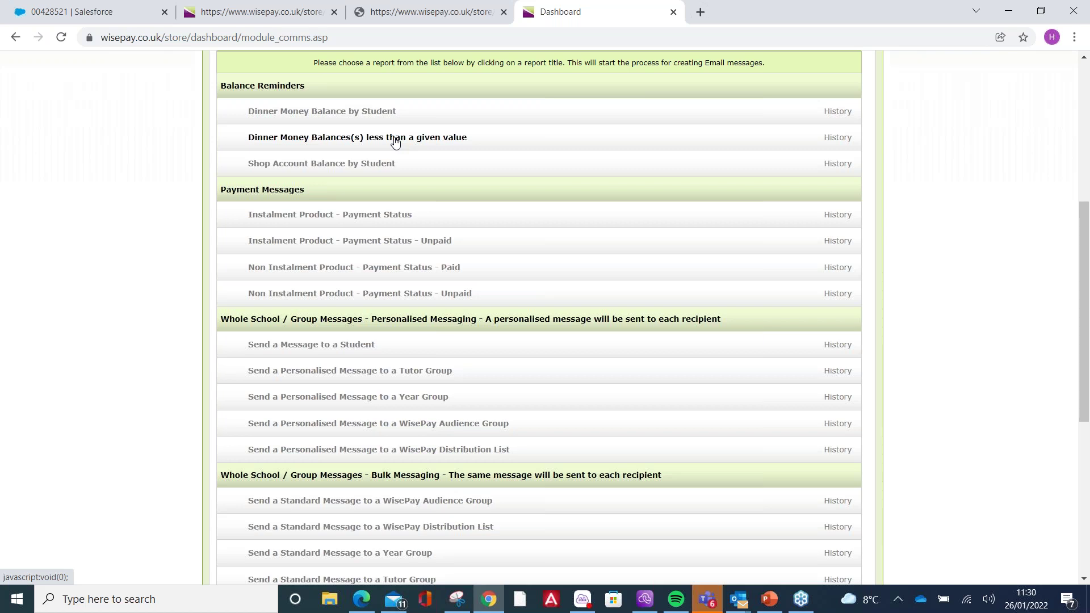
scroll(437, 170, down, 3)
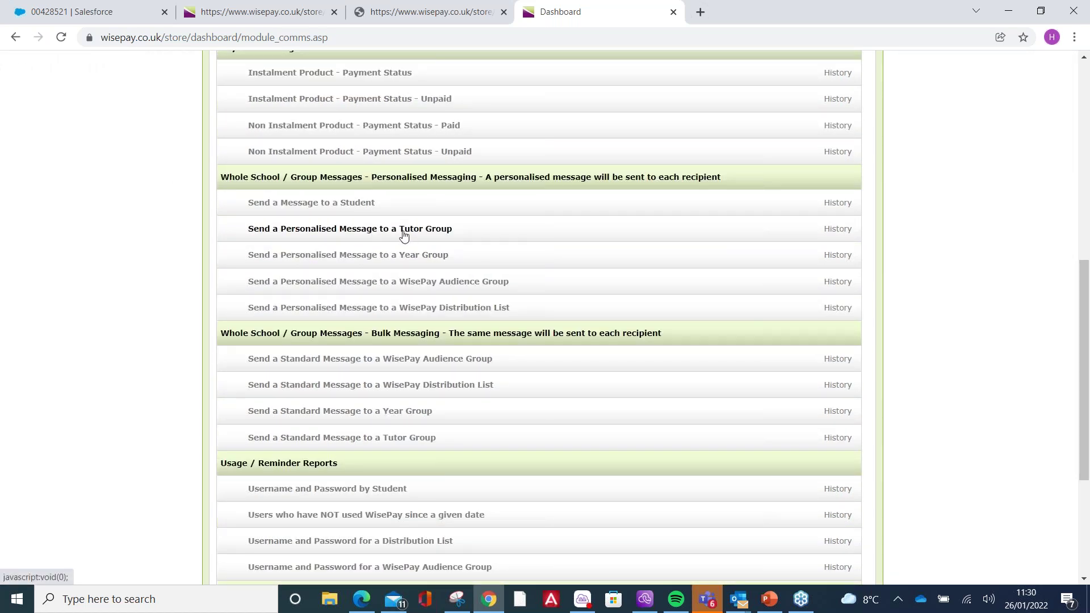
scroll(397, 229, up, 1)
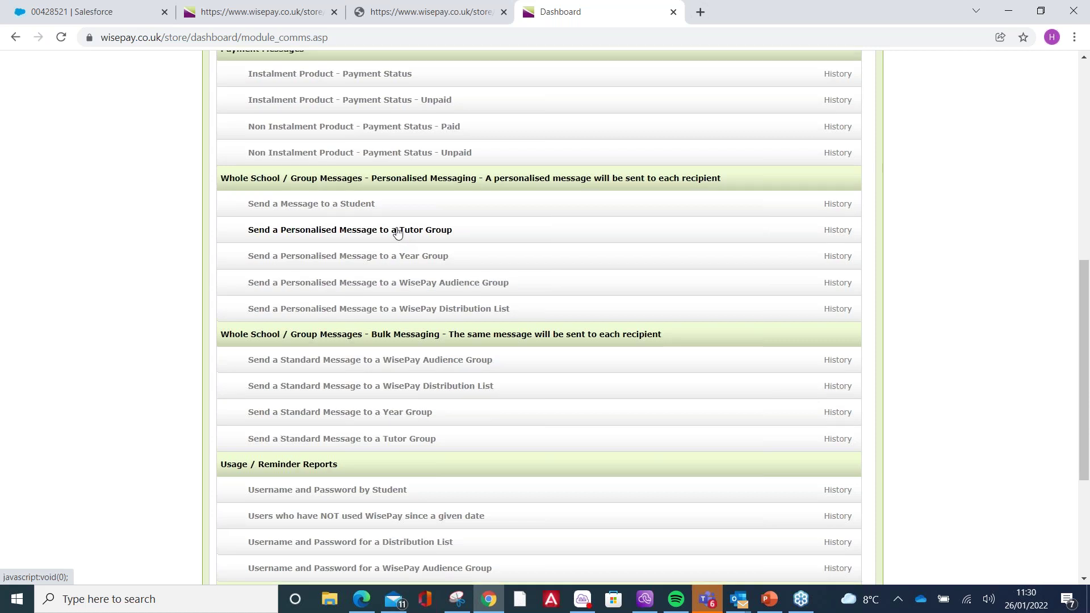
scroll(396, 229, down, 4)
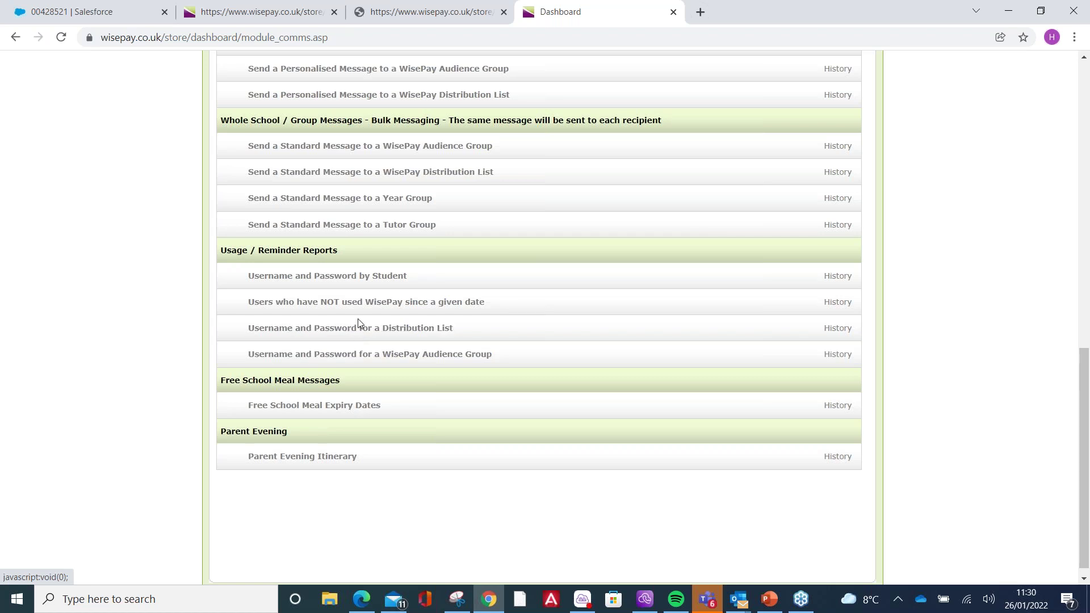
scroll(414, 294, up, 2)
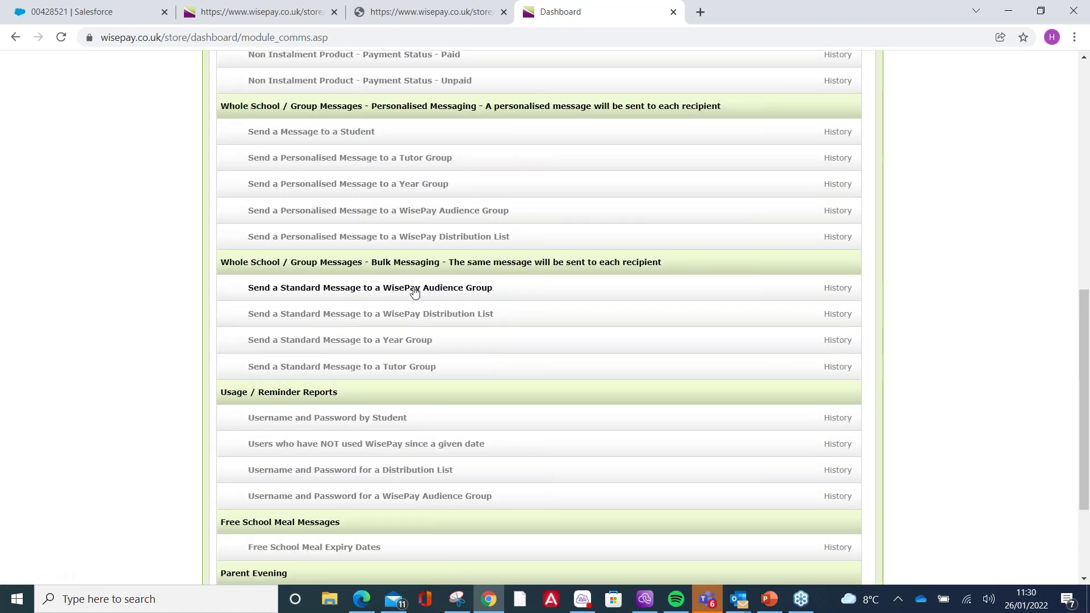
scroll(413, 291, up, 6)
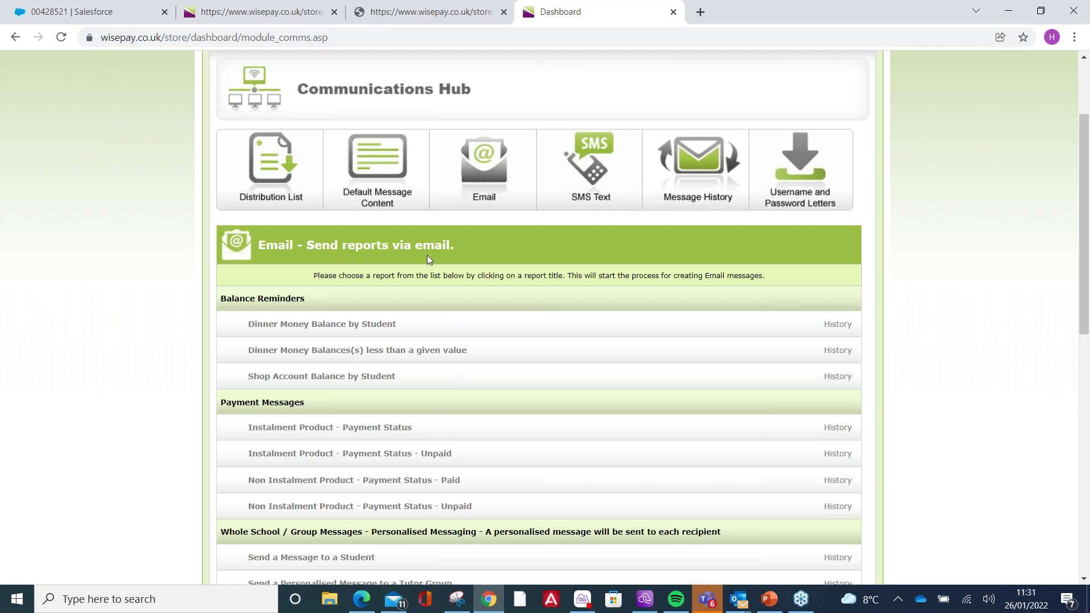
Open the default message template for Instalment Product - Payment Status - Unpaid and read its SMS and email wording.
click(376, 168)
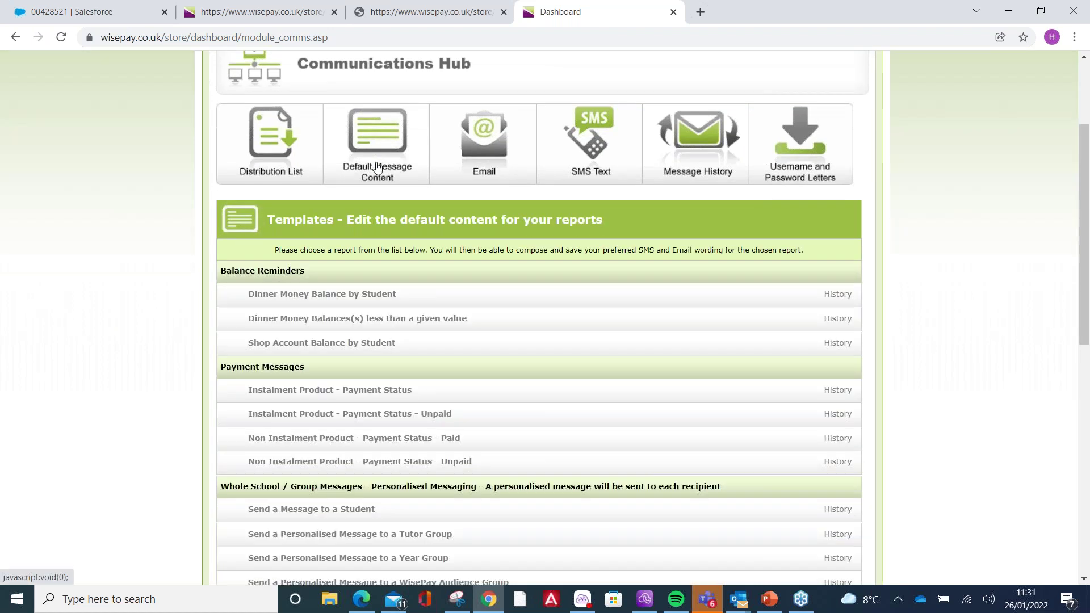
scroll(439, 149, down, 1)
scroll(432, 227, down, 3)
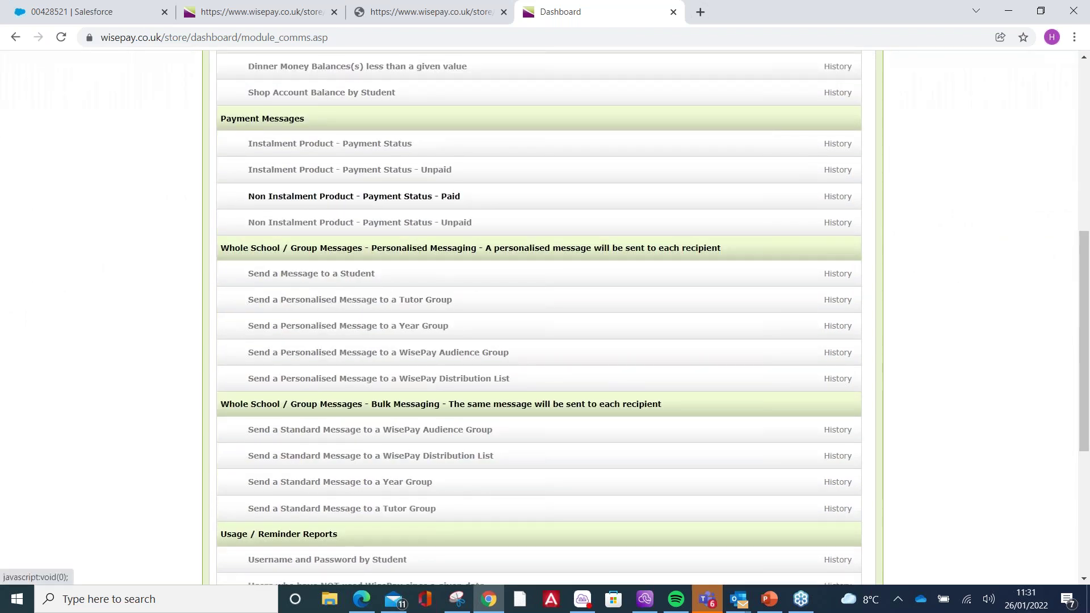
click(388, 170)
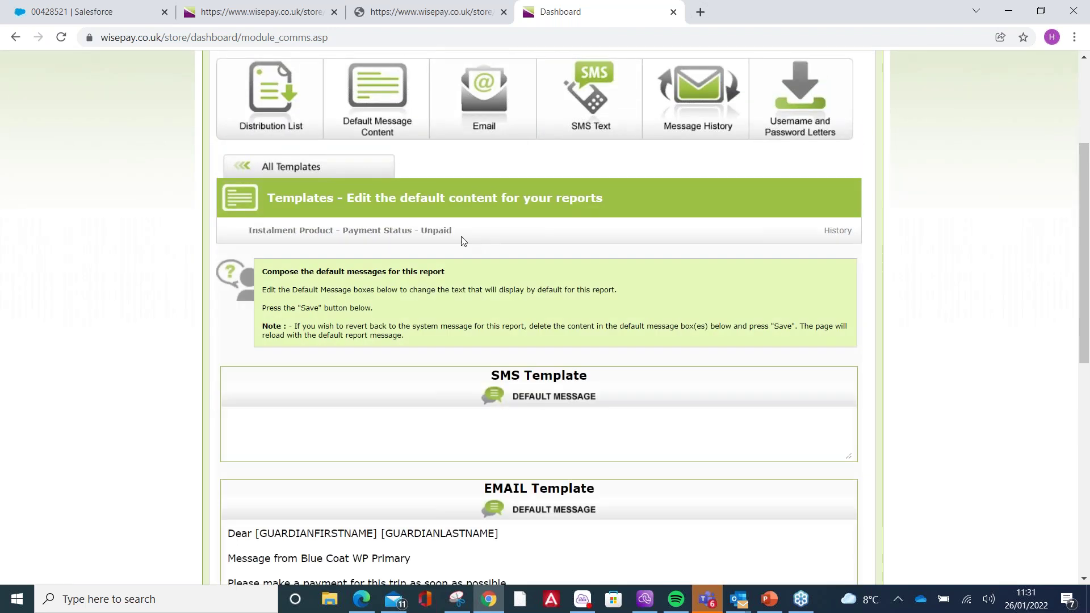
scroll(454, 273, down, 5)
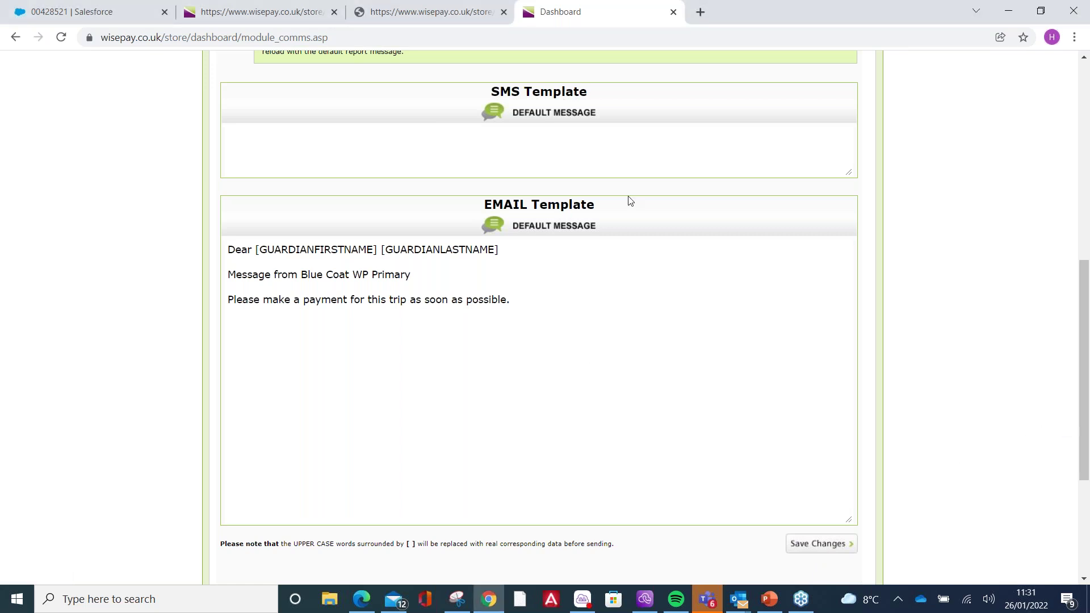
Return to the email reports and start the Send a Message to a Student report.
scroll(624, 206, up, 10)
click(507, 293)
scroll(494, 256, down, 5)
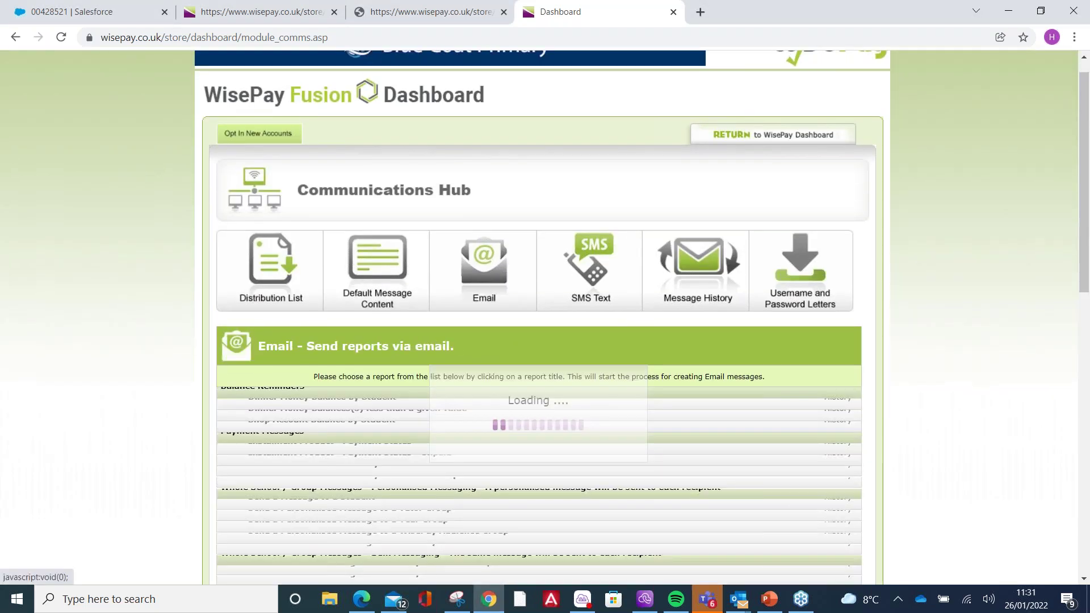
scroll(451, 123, down, 4)
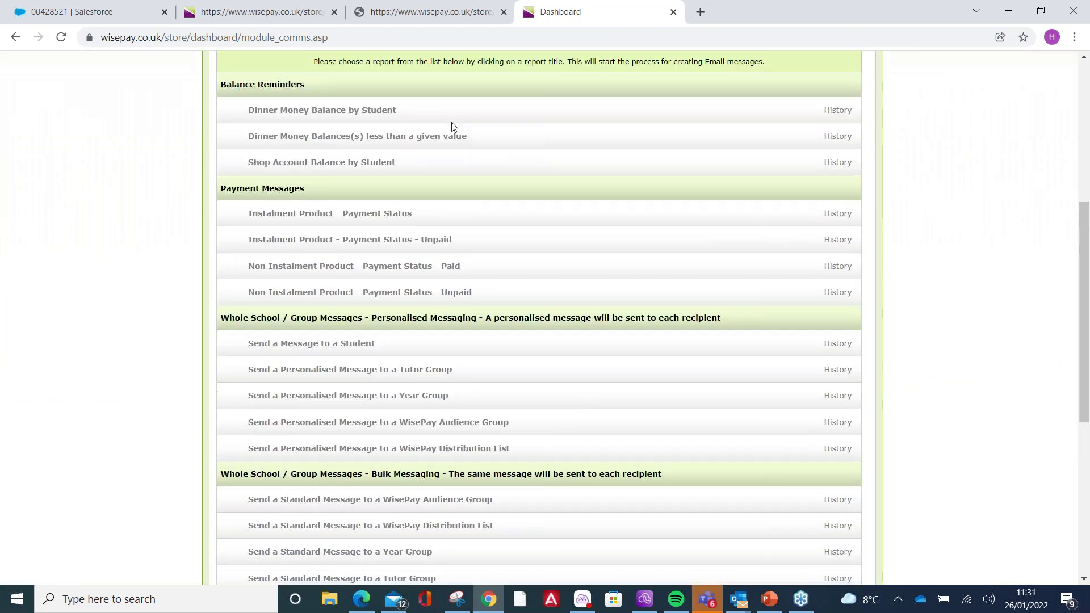
scroll(460, 100, down, 1)
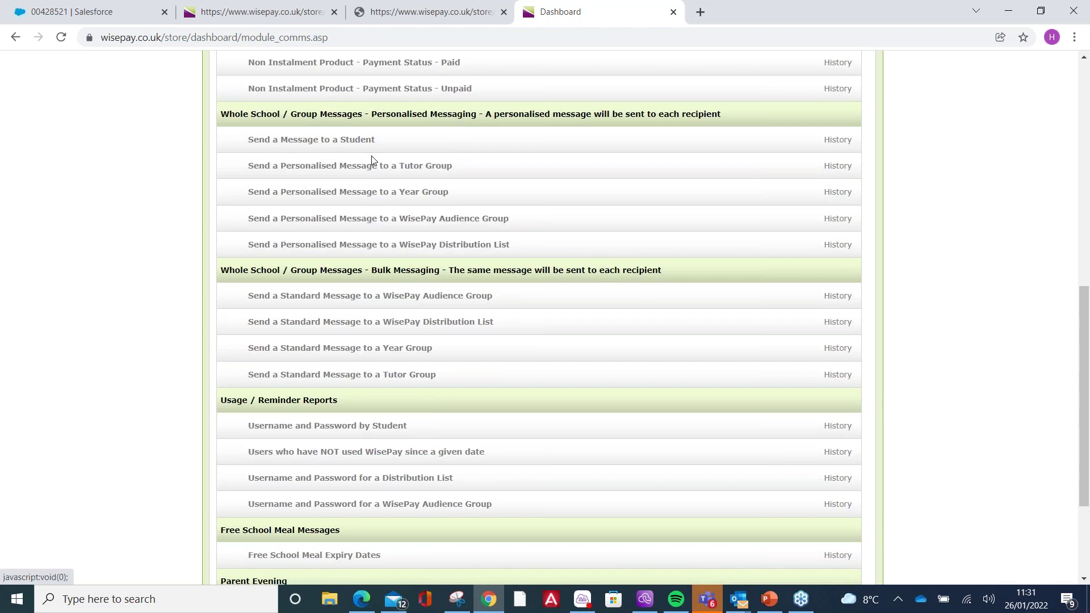
click(330, 142)
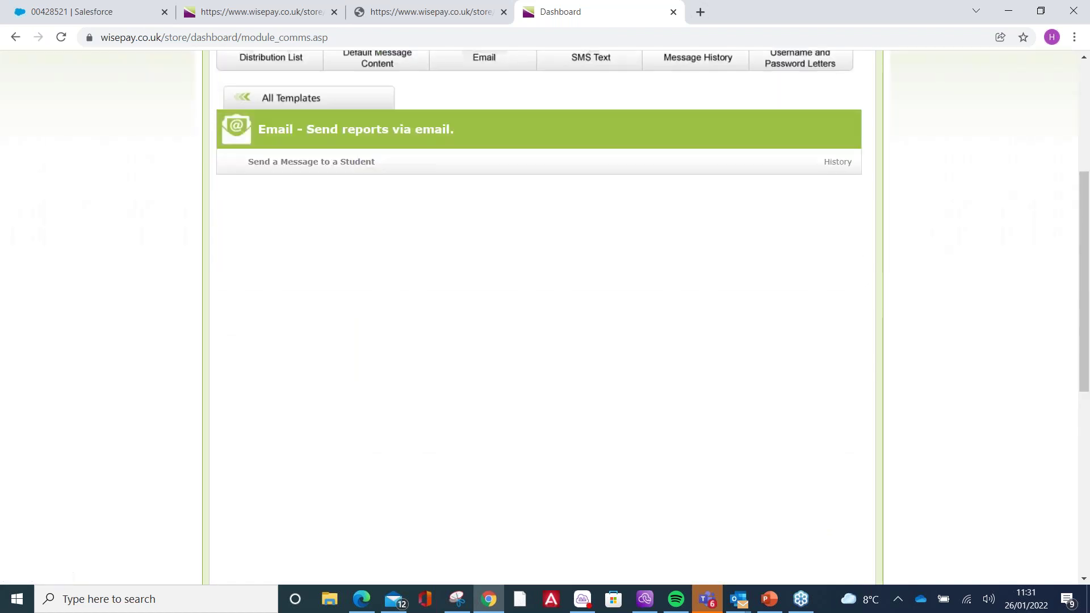
Select the first-listed First Year student as the report criterion and continue to the message and recipients stage.
click(562, 356)
scroll(601, 279, down, 5)
scroll(603, 272, down, 4)
scroll(604, 273, up, 15)
click(567, 357)
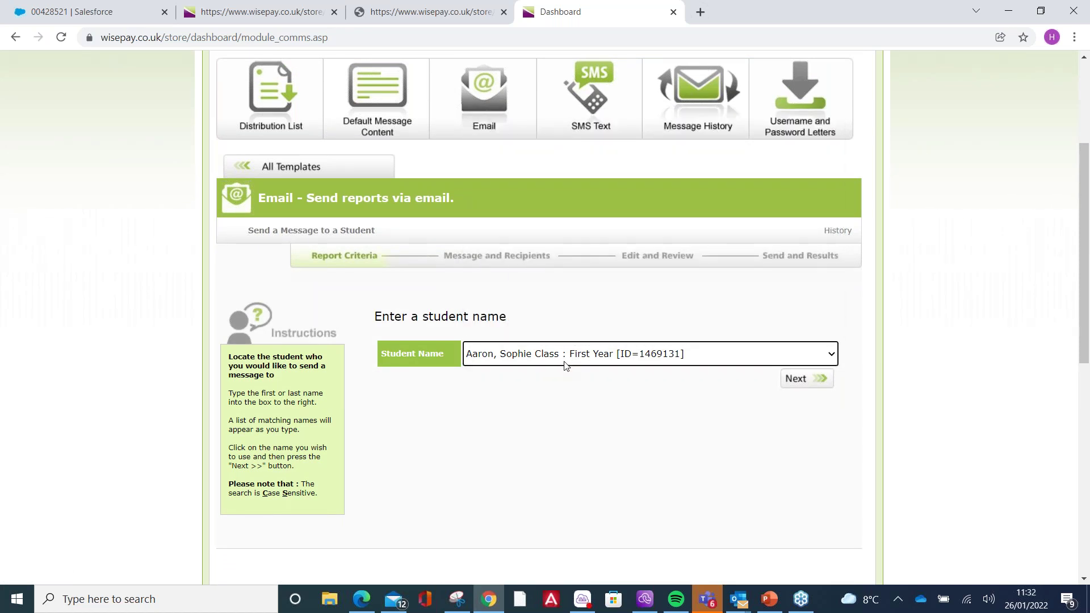
click(799, 379)
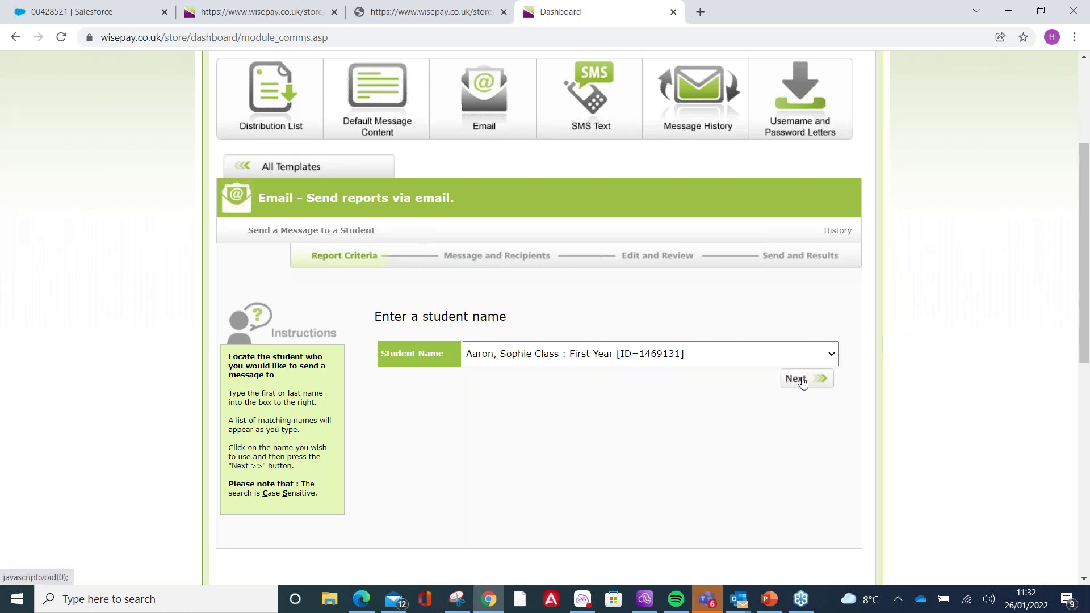
scroll(528, 223, down, 3)
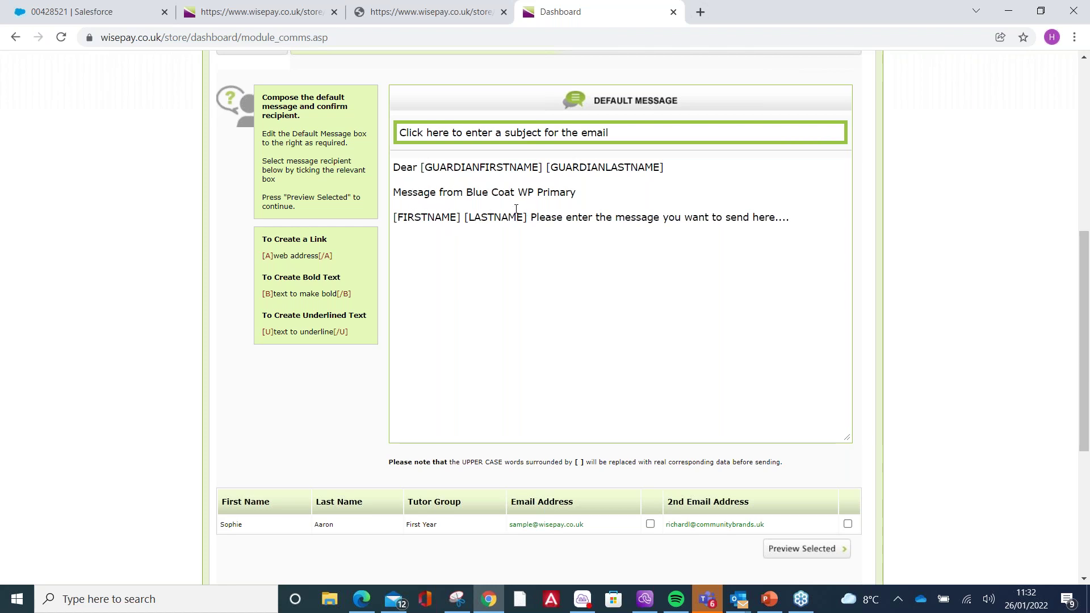
Replace the placeholder wording in the default message with "Test message" and preview the email for the student's first email address.
drag(534, 214, 801, 225)
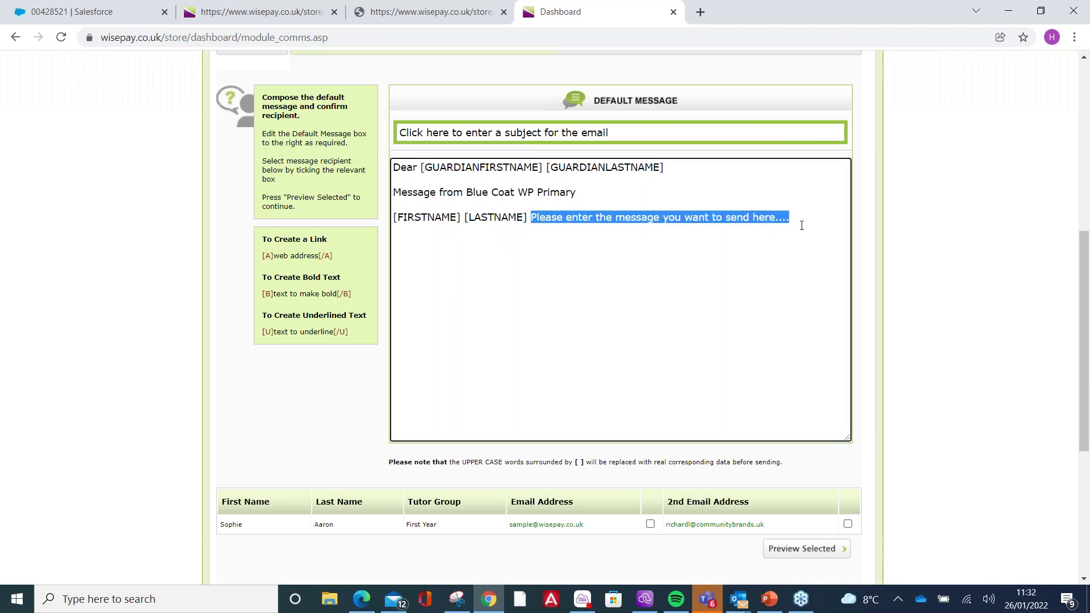
text(Test message)
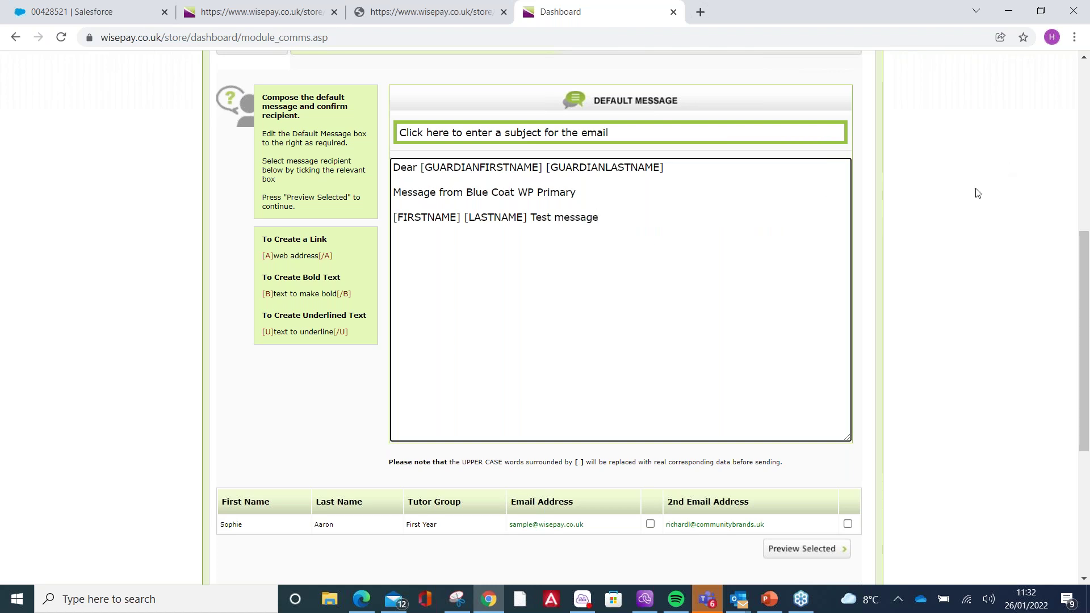
scroll(976, 200, down, 1)
scroll(744, 161, down, 1)
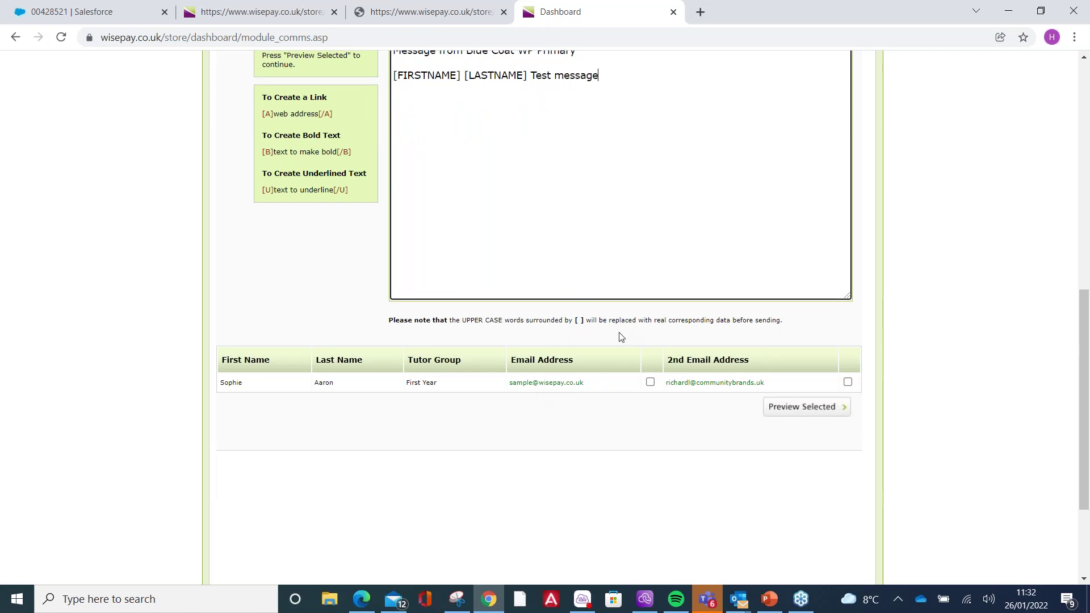
scroll(564, 372, down, 3)
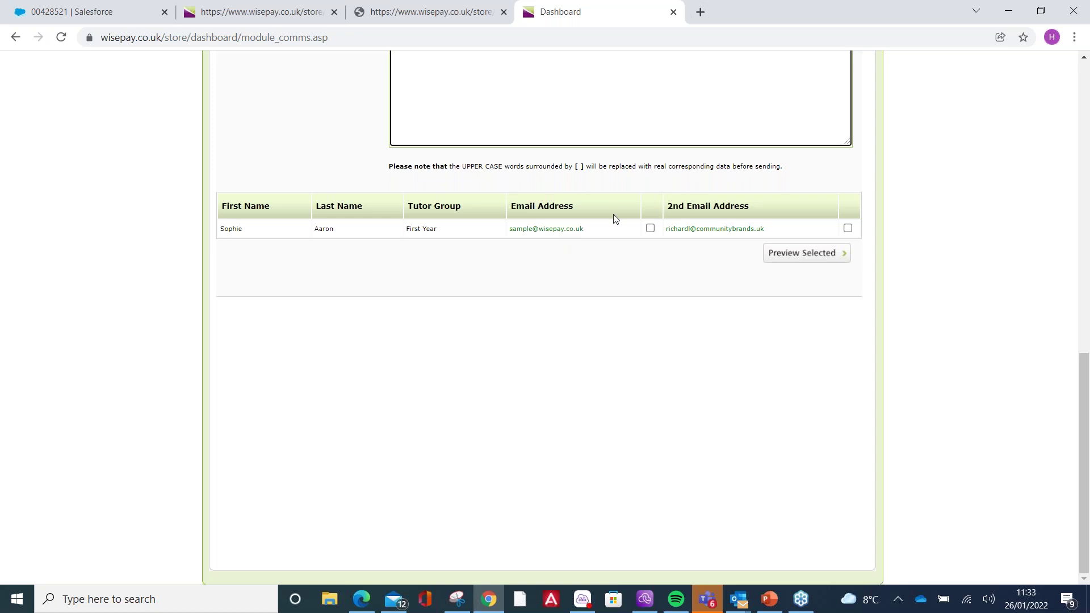
click(649, 229)
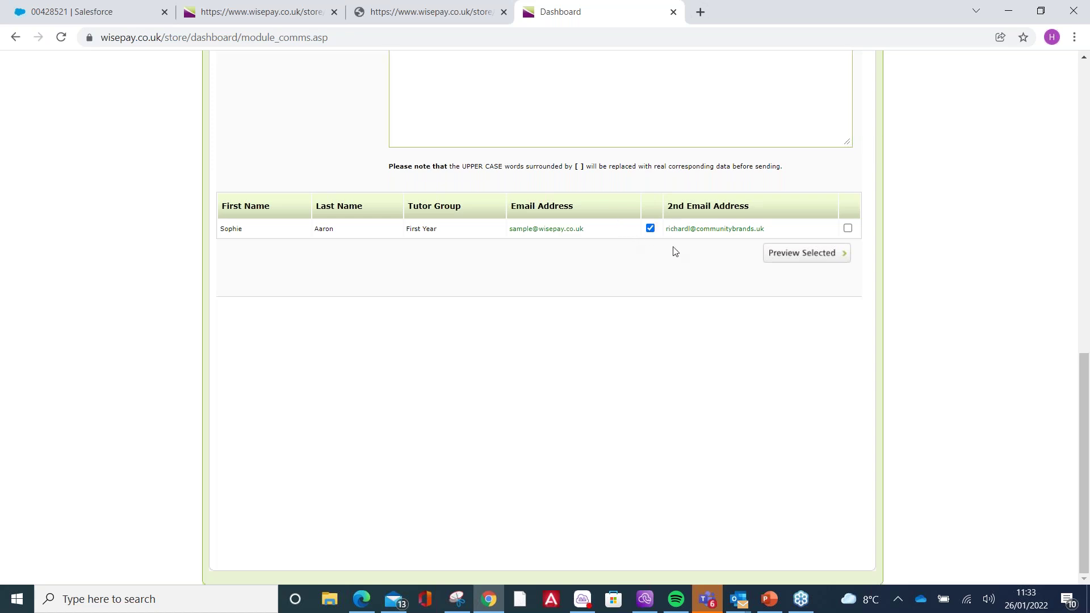
click(787, 254)
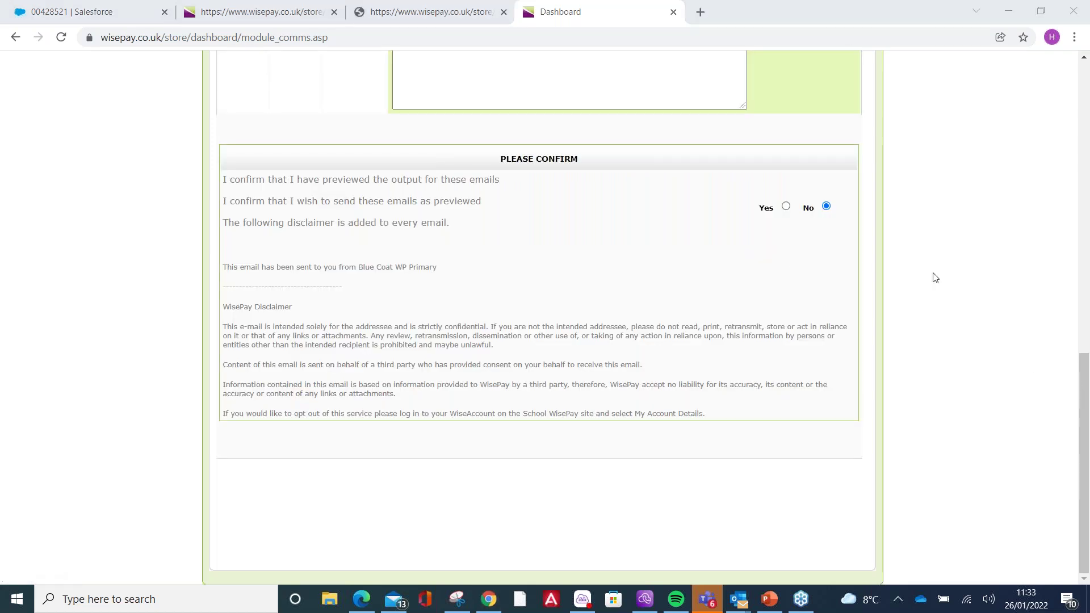
Check the previewed email text, confirm Yes to sending the emails as previewed, and send the message.
scroll(641, 243, up, 2)
scroll(687, 246, up, 1)
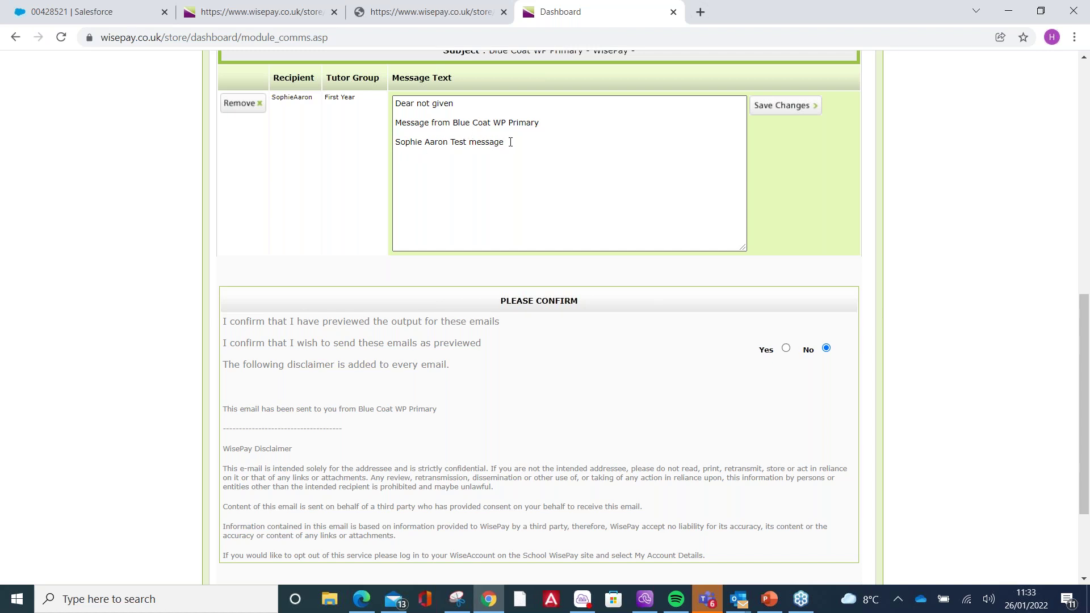
click(785, 349)
scroll(662, 309, down, 3)
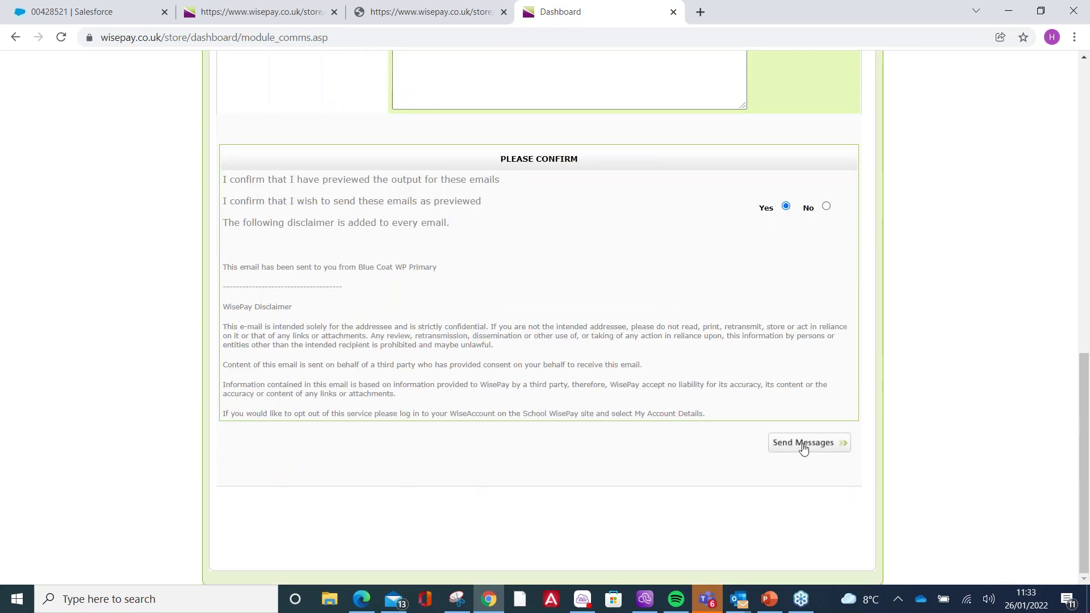
click(801, 446)
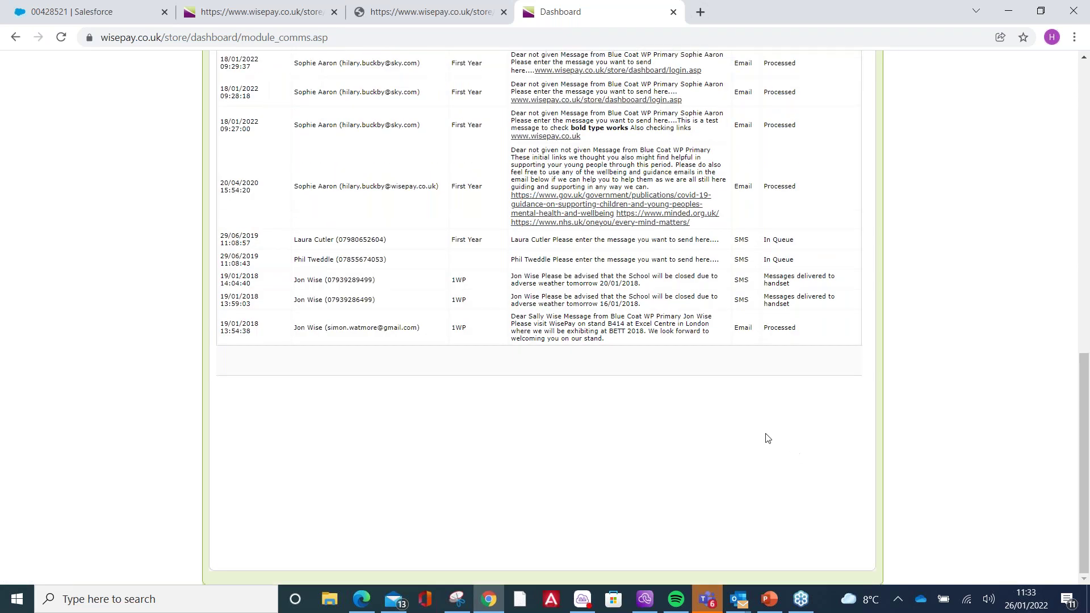
Review the sent message results, then reopen the email reports and check the Send a Message to a Student history.
scroll(641, 401, up, 8)
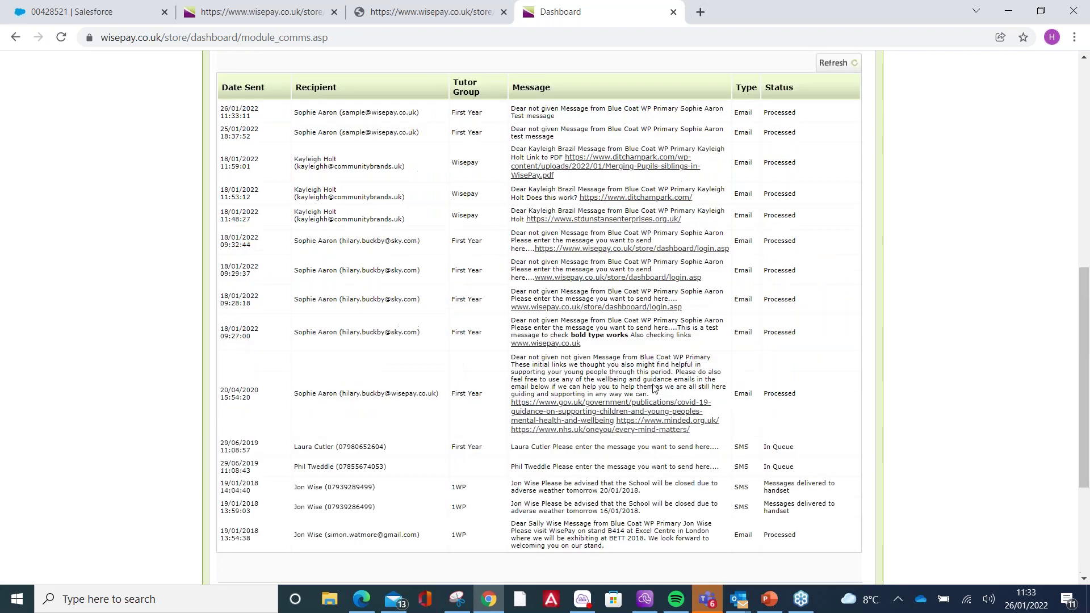
scroll(583, 134, up, 2)
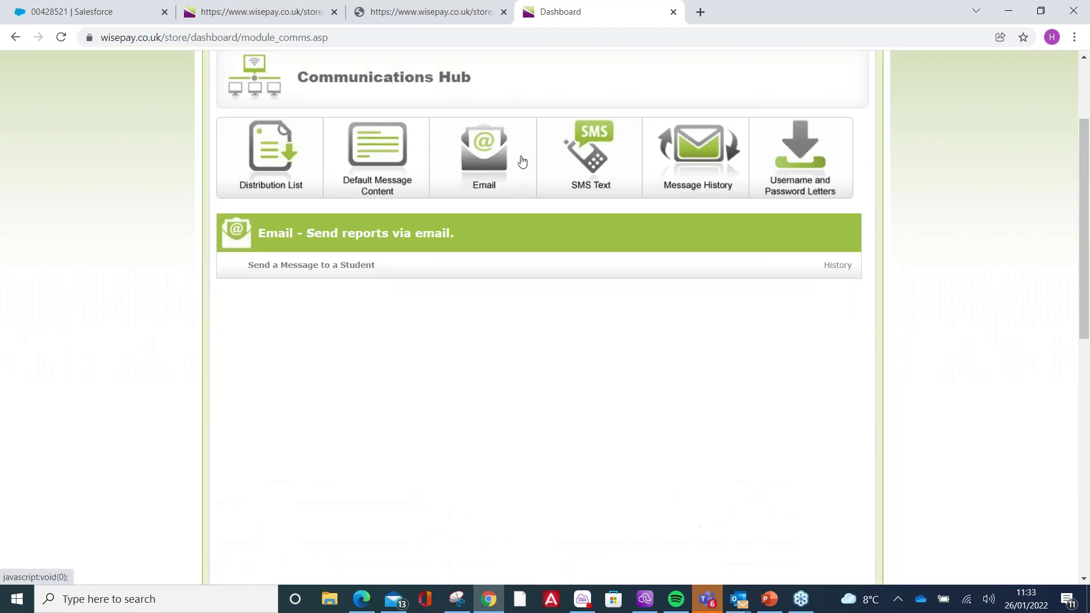
click(519, 162)
scroll(483, 98, down, 1)
scroll(483, 98, down, 4)
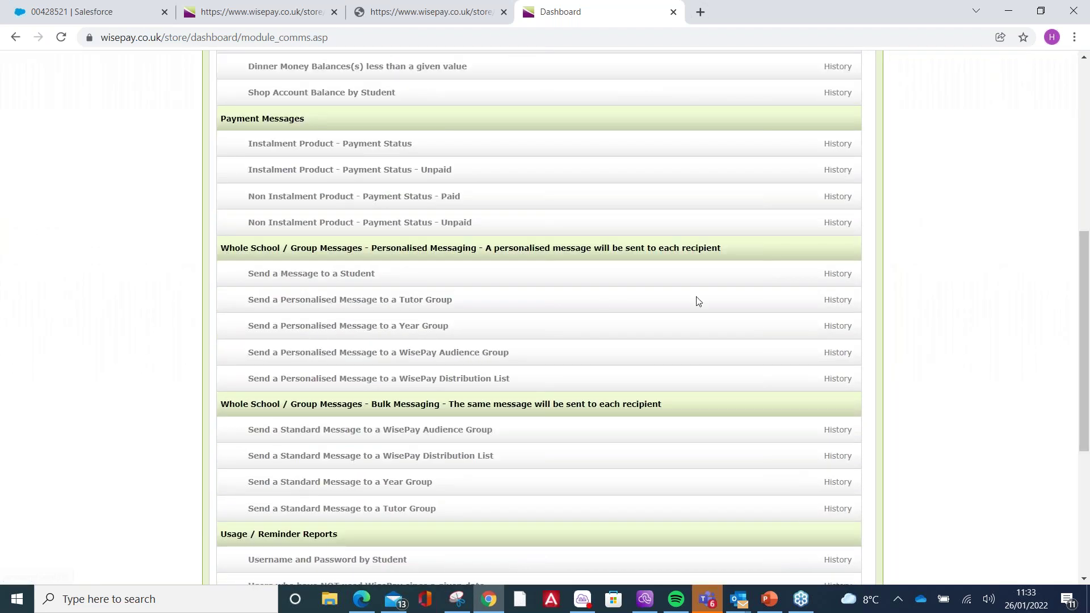
click(845, 275)
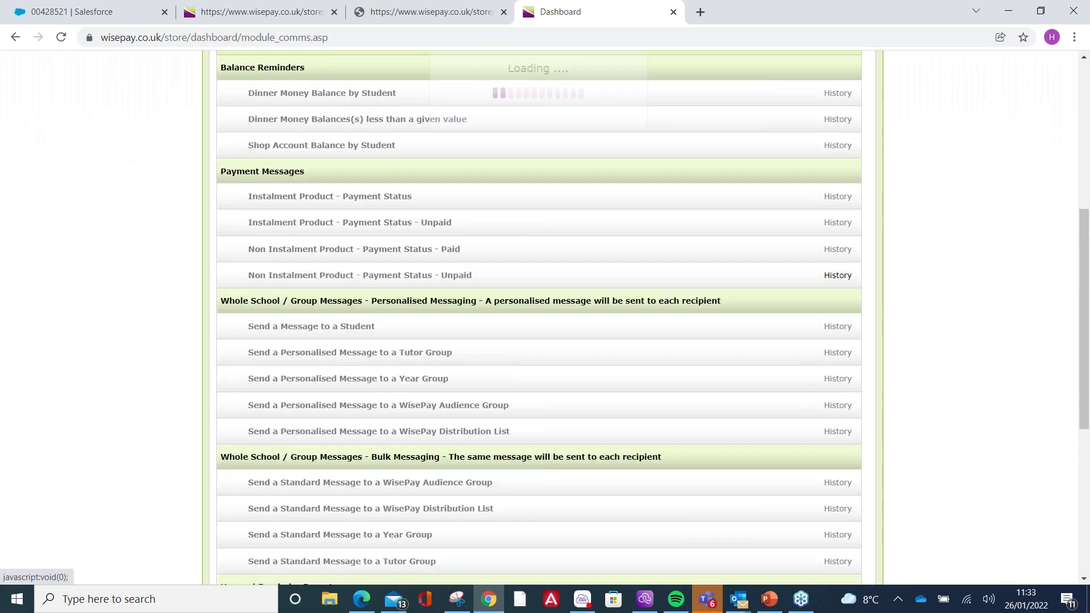
scroll(793, 221, down, 5)
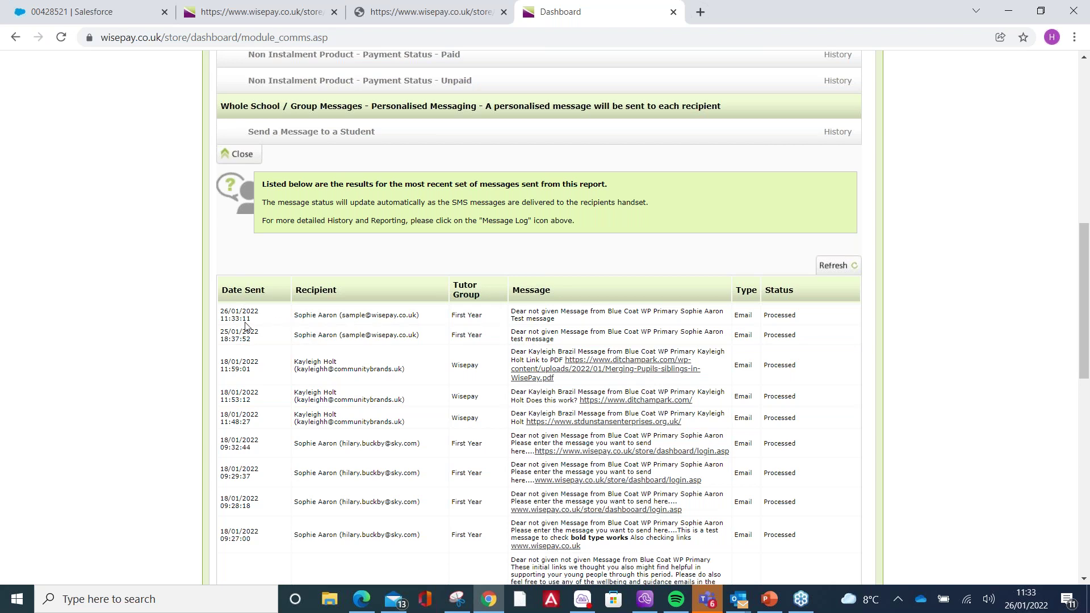
scroll(521, 279, up, 4)
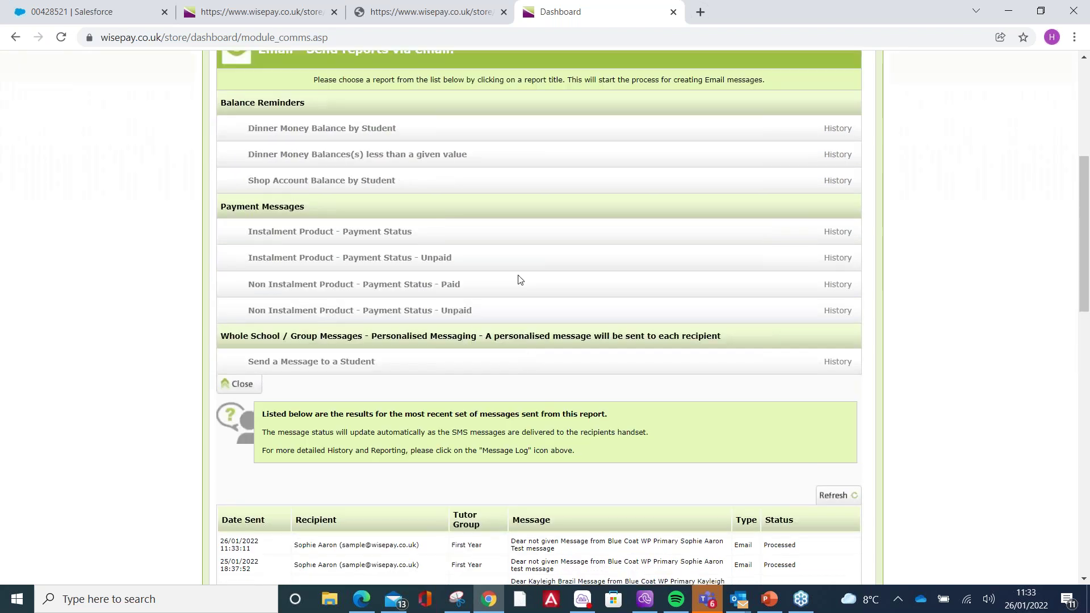
Return to the dashboard and find the message recipient by first name in Manage Account Profiles, opening that student's account.
scroll(520, 279, up, 3)
click(460, 12)
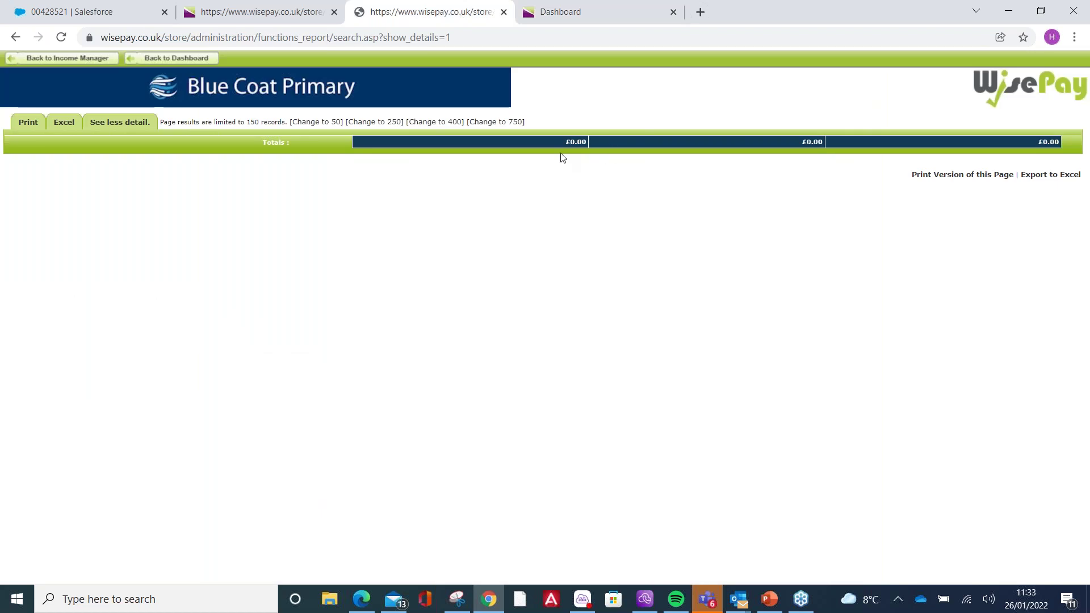
click(590, 14)
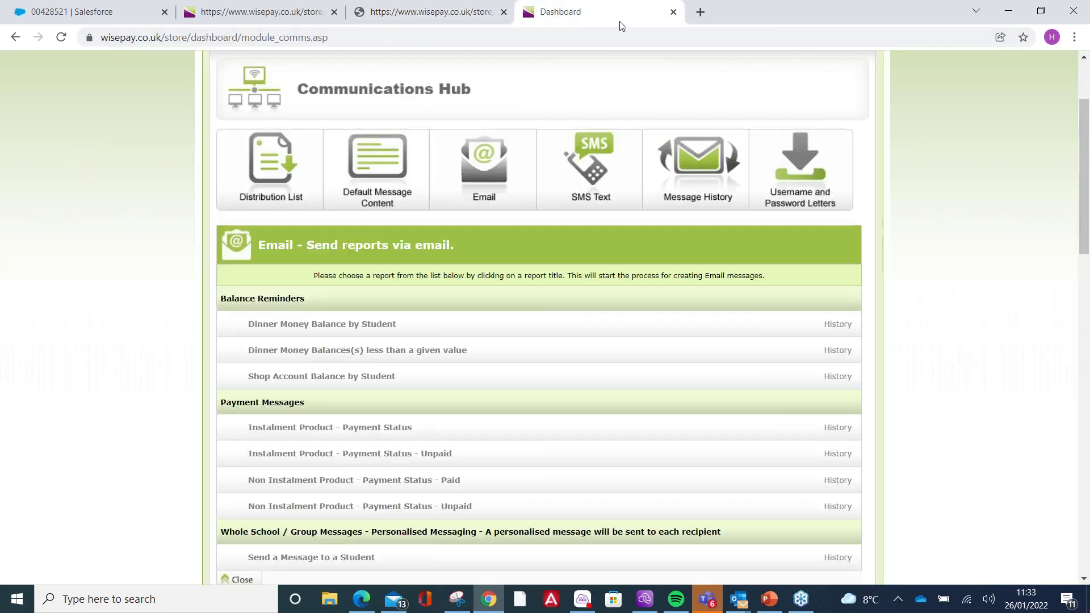
scroll(599, 92, up, 3)
click(778, 161)
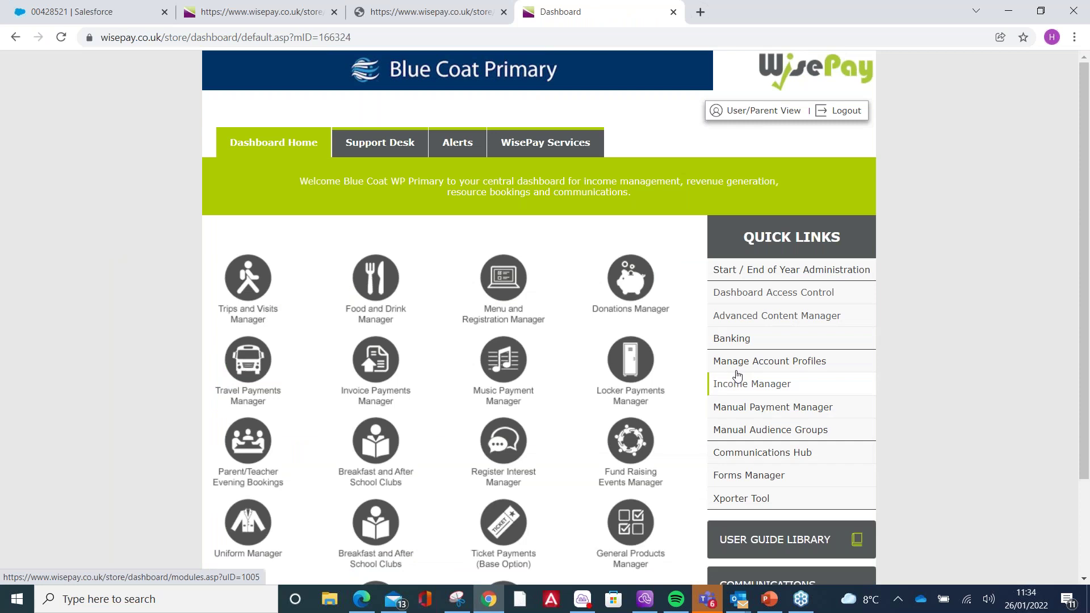
click(724, 362)
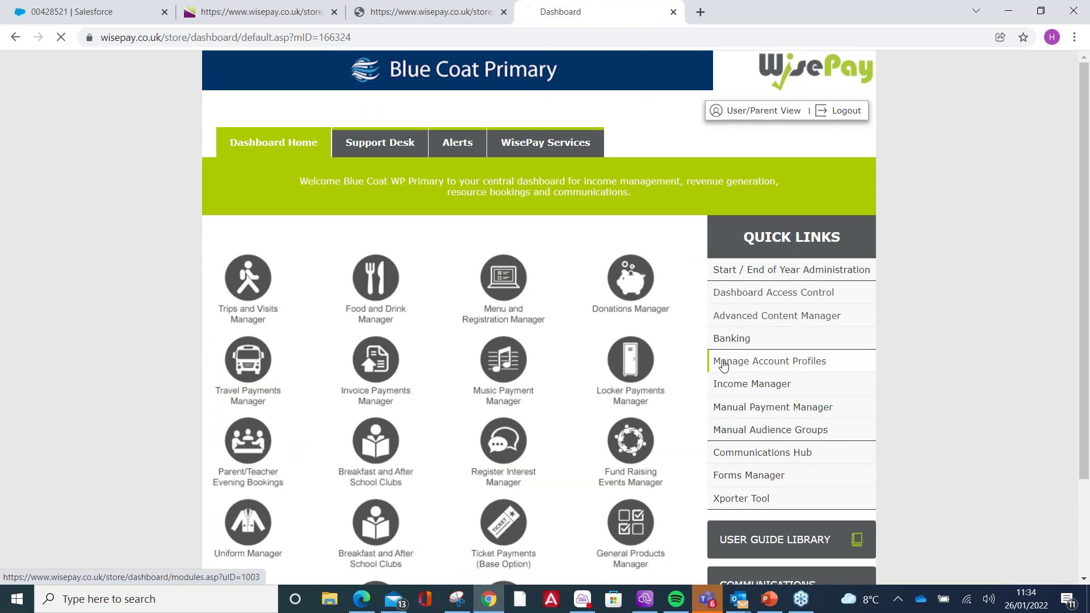
click(261, 346)
text(s)
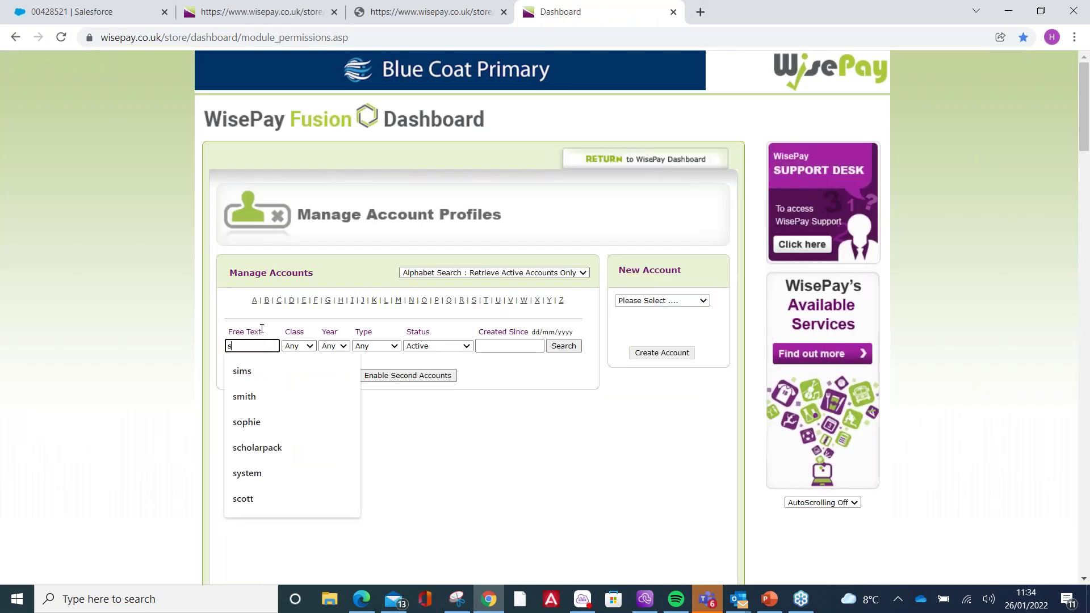
text(ophie)
key(Return)
click(399, 438)
Examine the student's contact details, the SMS and email acceptance settings, and the previous Communications Hub messages.
scroll(488, 227, down, 2)
scroll(495, 199, down, 2)
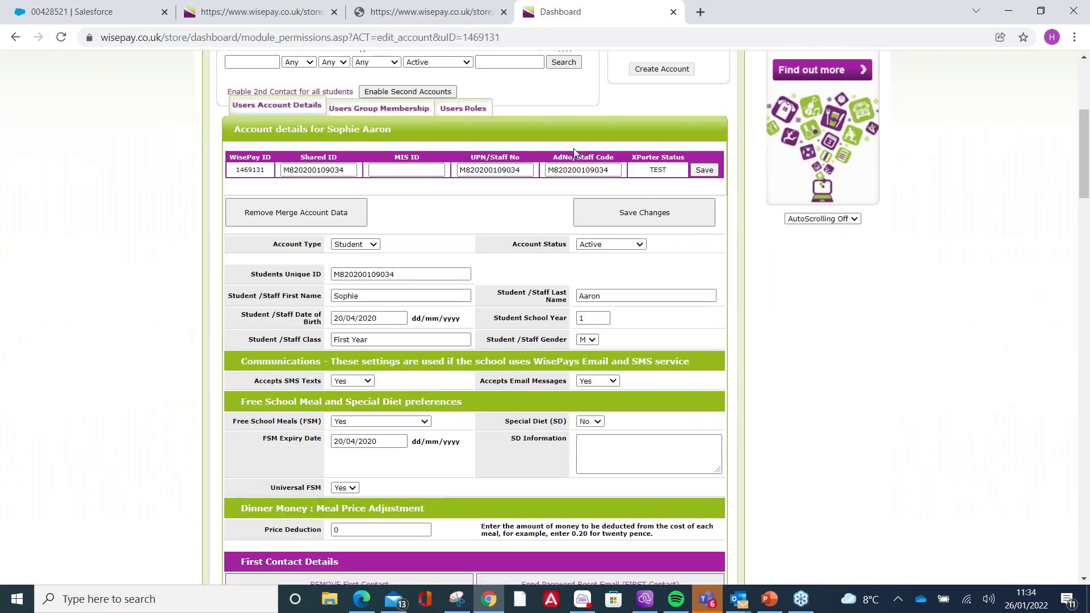
scroll(519, 191, down, 10)
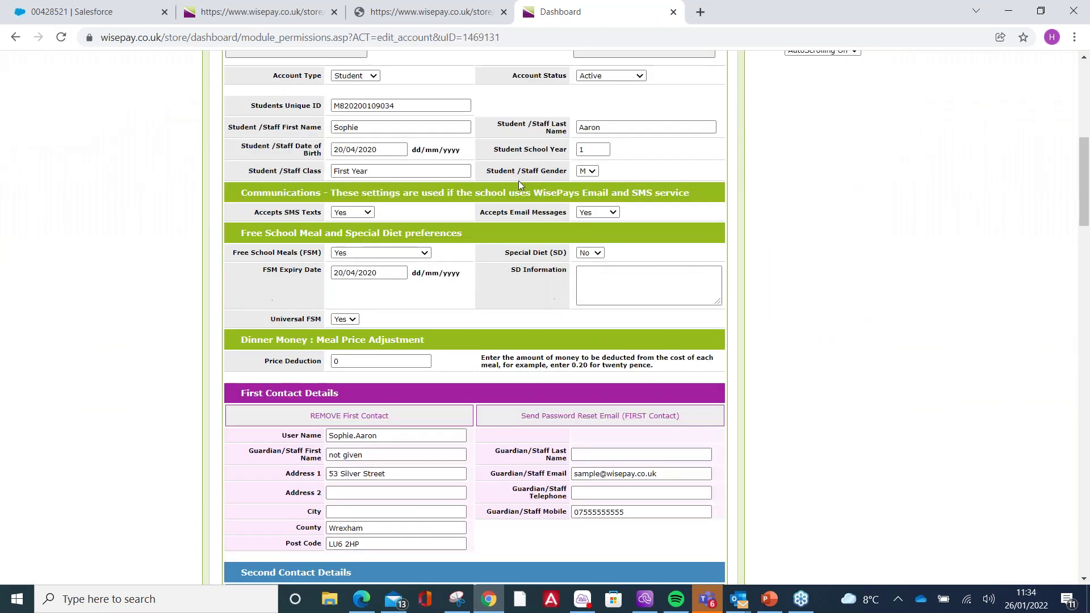
scroll(496, 82, down, 7)
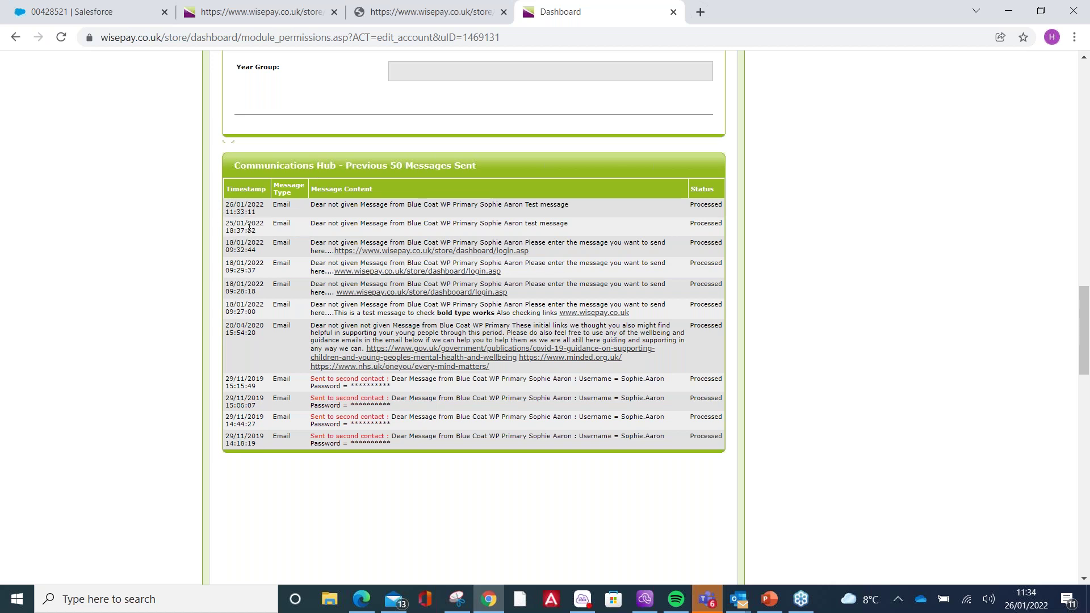
scroll(454, 297, up, 10)
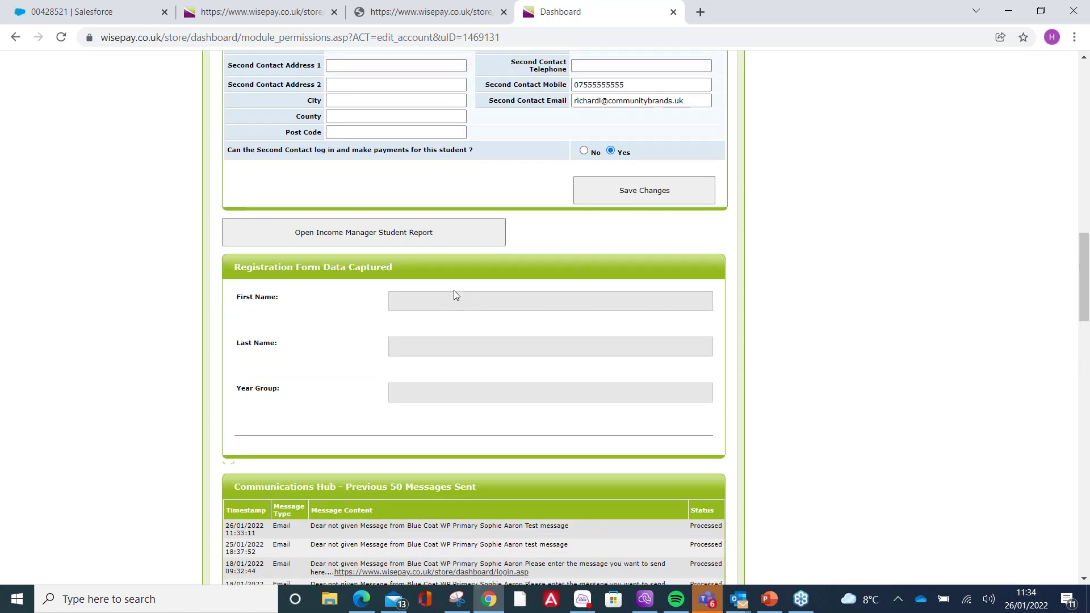
scroll(456, 289, up, 5)
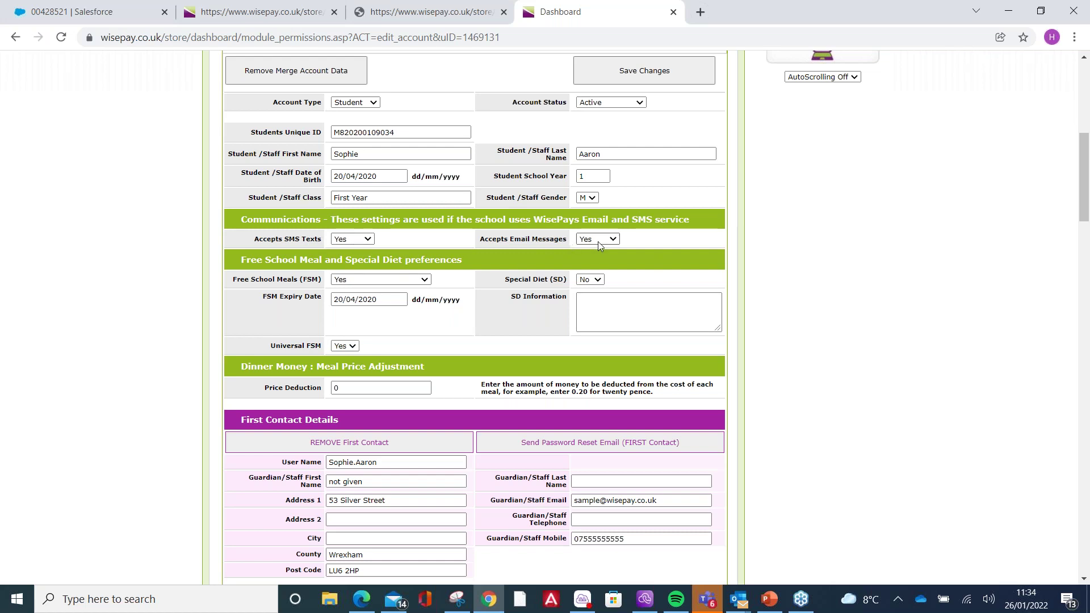
click(457, 12)
click(534, 12)
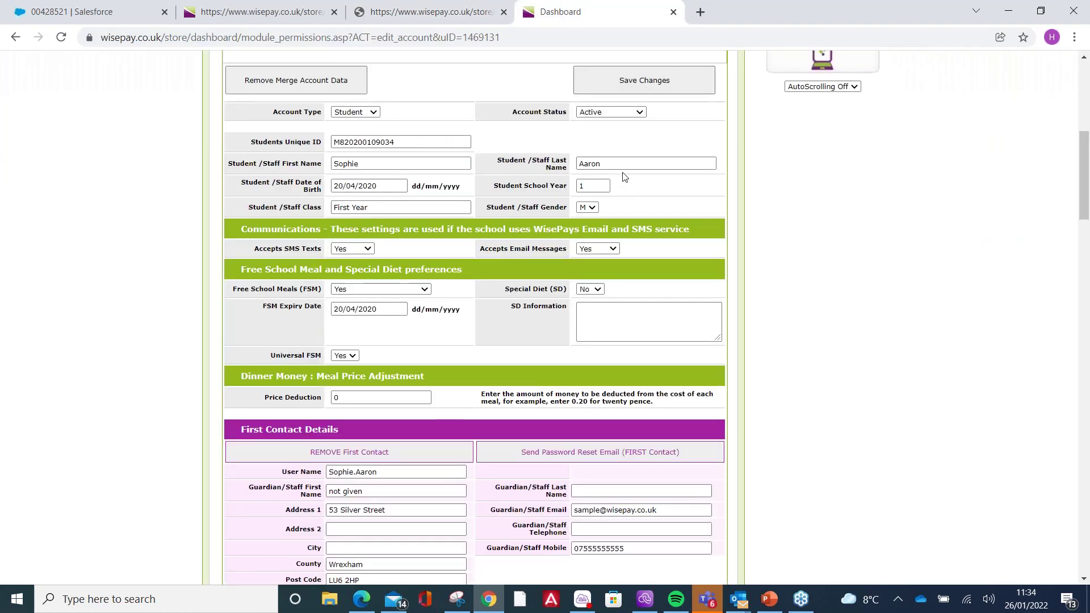
Go back to the Communications Hub and opt in all new and un-set accounts to receive emails and SMS.
scroll(624, 176, up, 8)
click(663, 160)
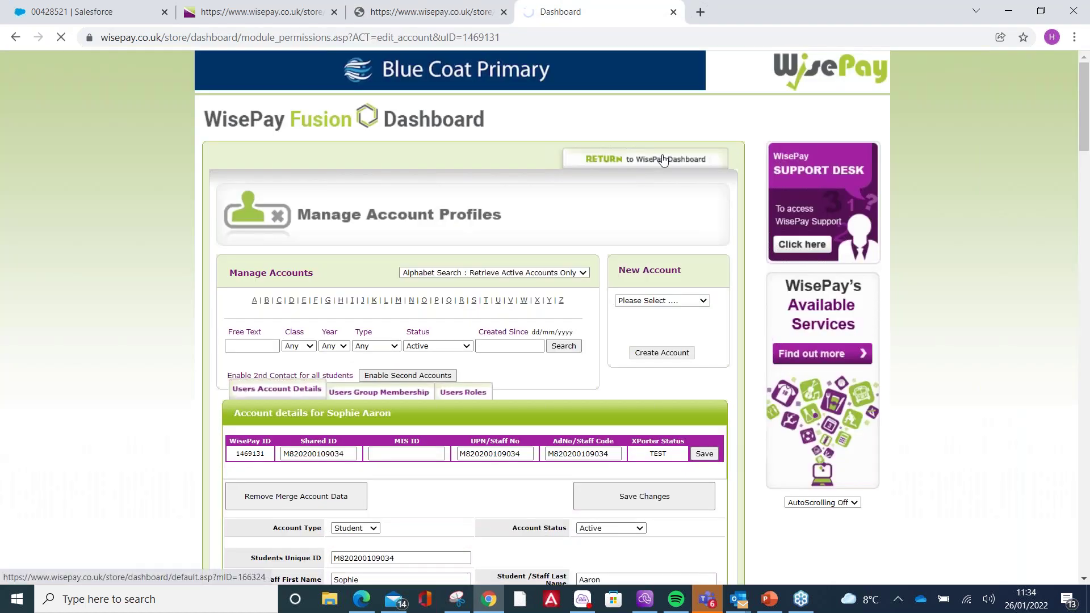
scroll(755, 251, down, 3)
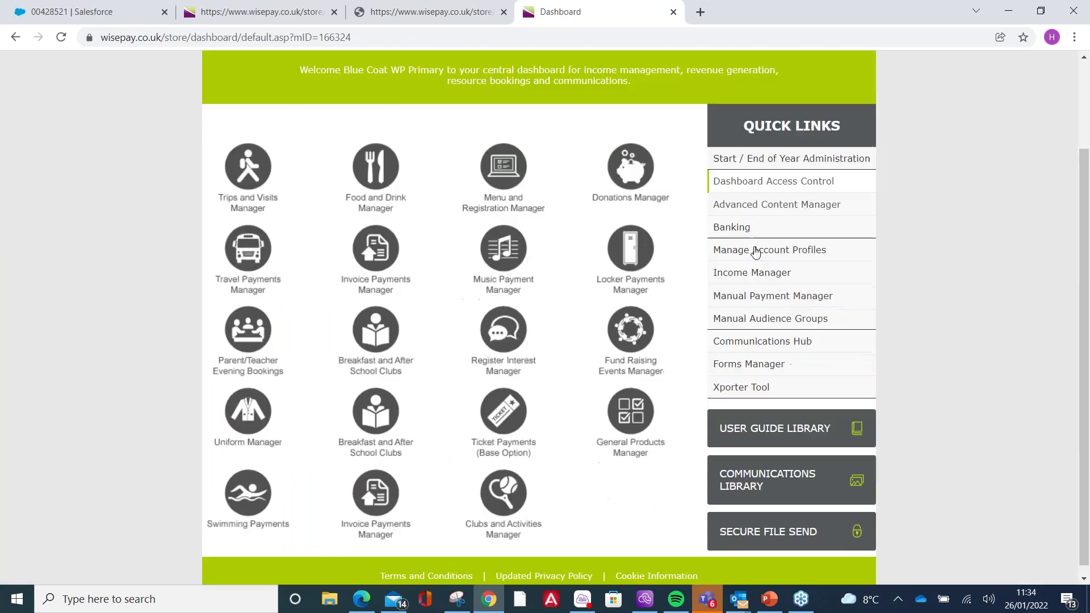
click(759, 335)
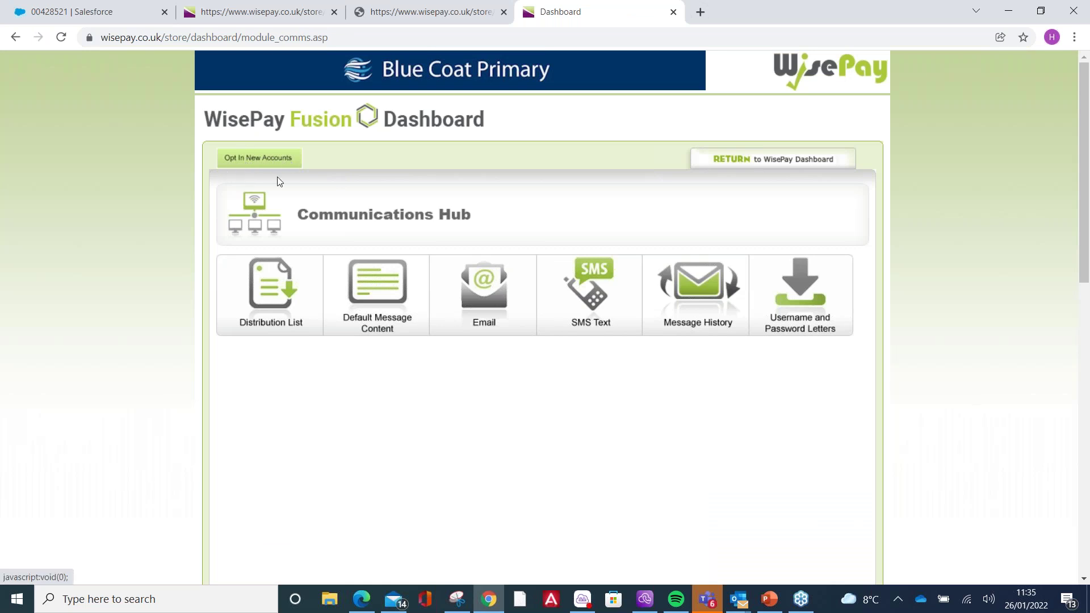
click(259, 163)
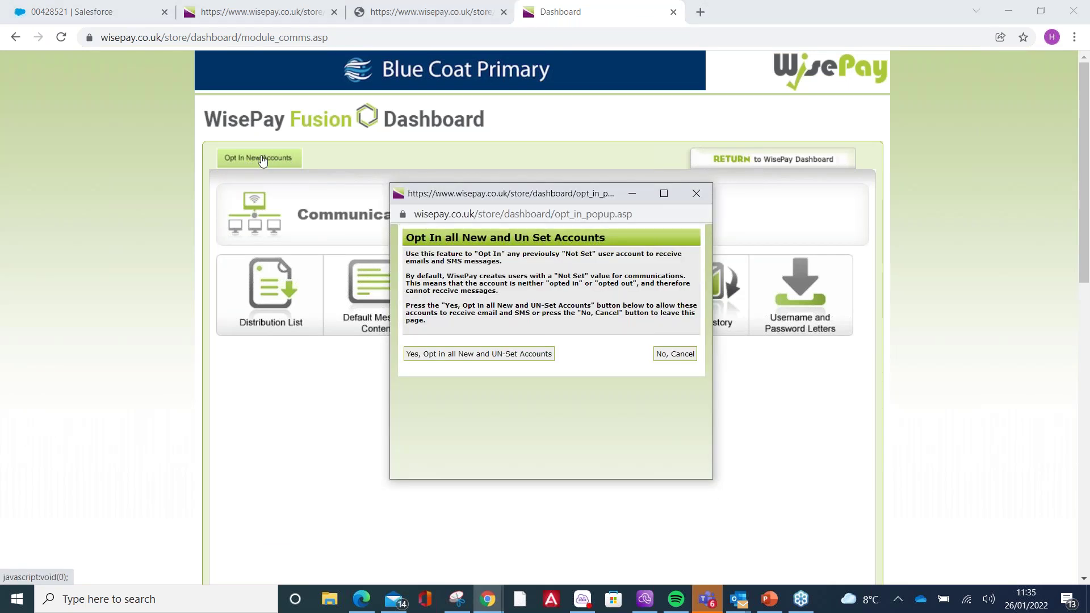
click(474, 357)
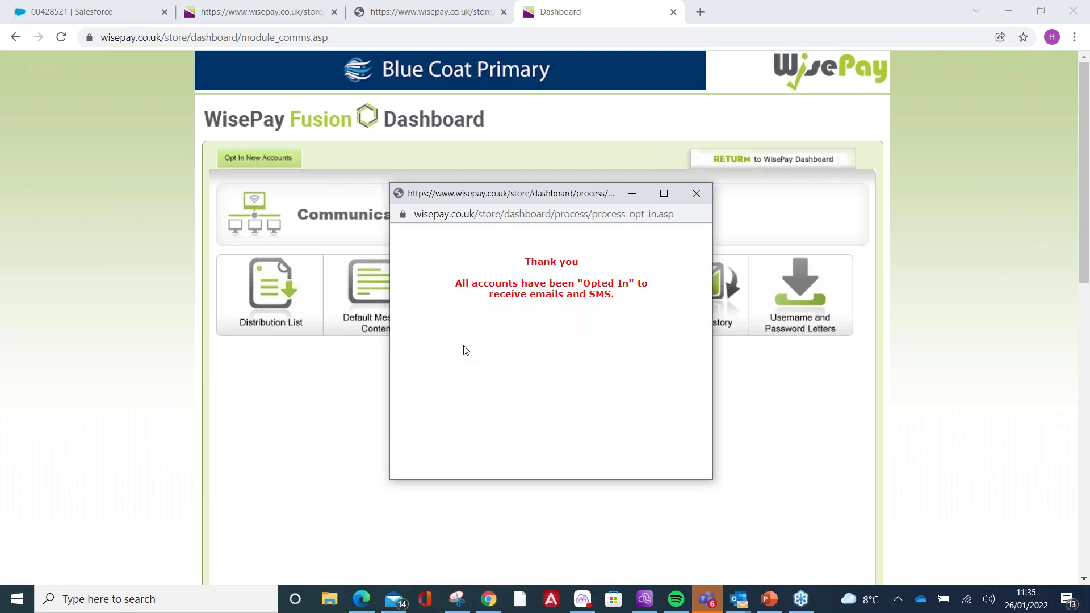
Leave the opt-in confirmation, return to the WisePay dashboard and open Manage Account Profiles.
click(458, 11)
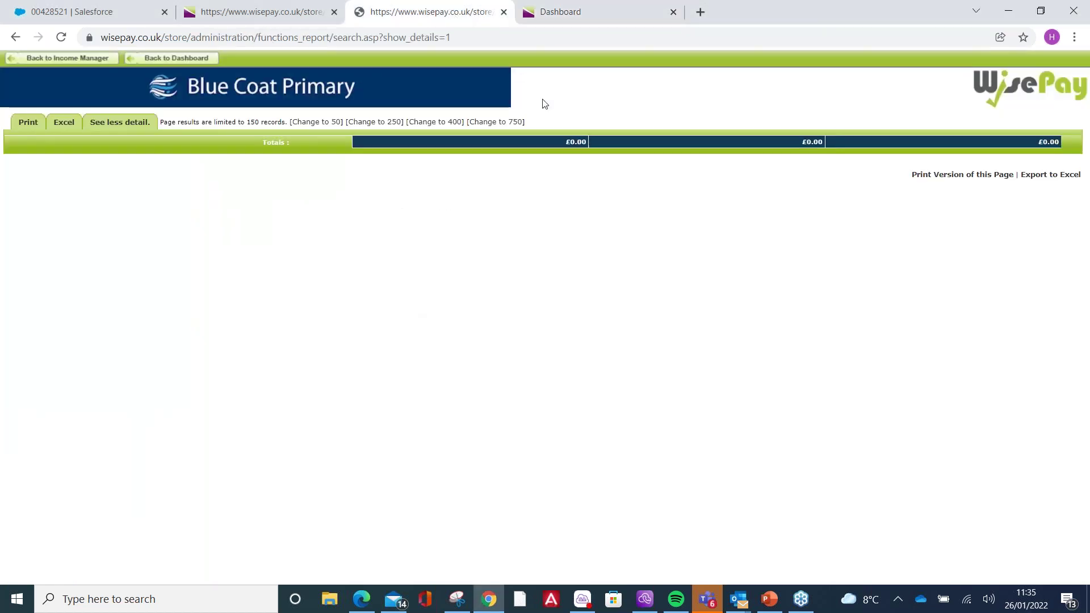
click(542, 12)
click(754, 158)
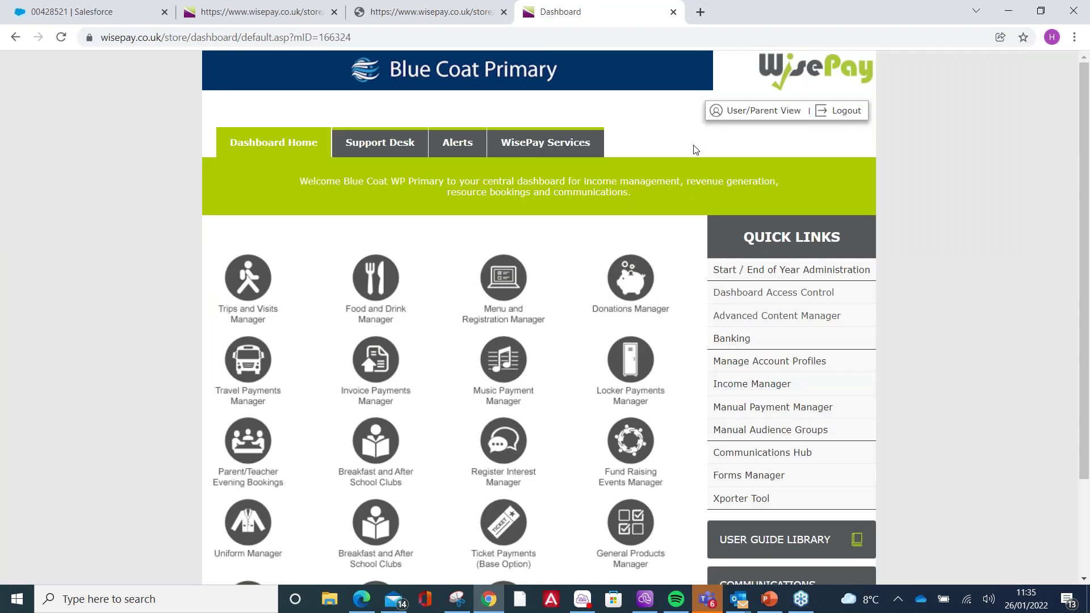
click(786, 362)
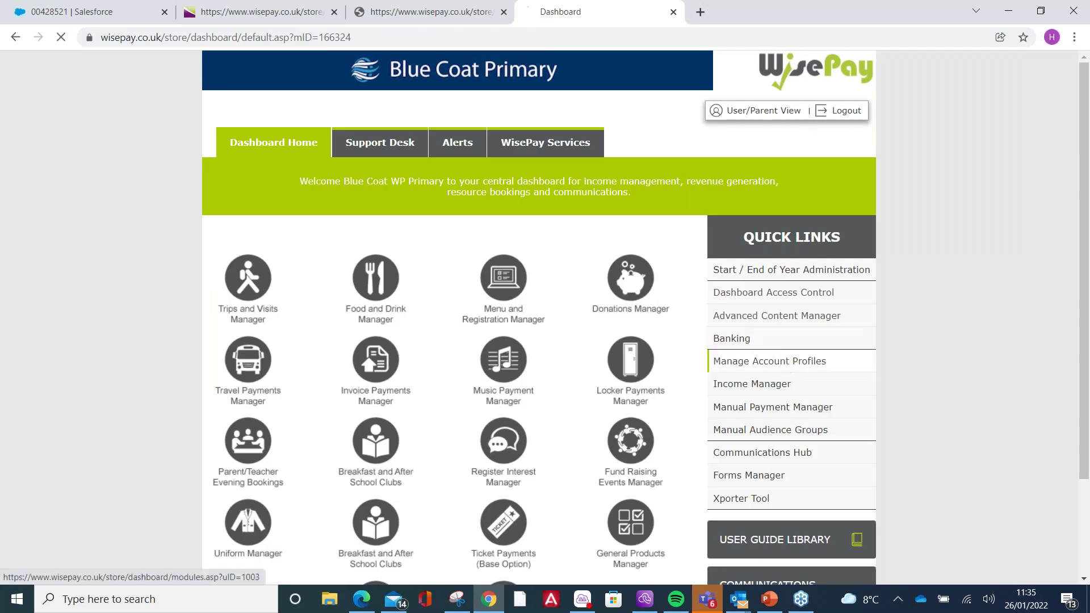
Search the active accounts by the student's first name and open the account of the first matching First Year student.
click(276, 346)
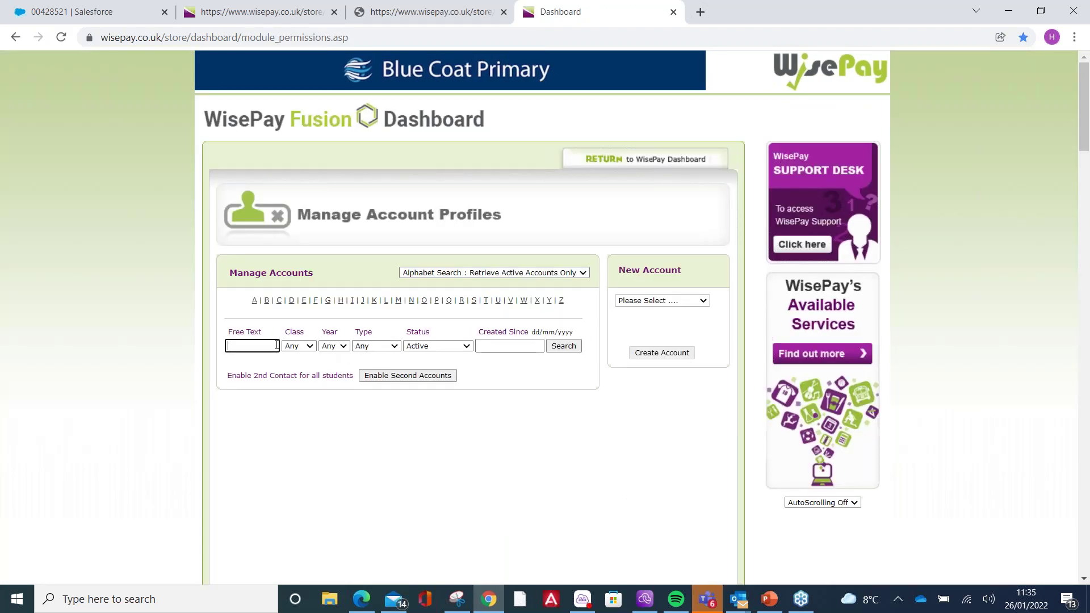
text(so)
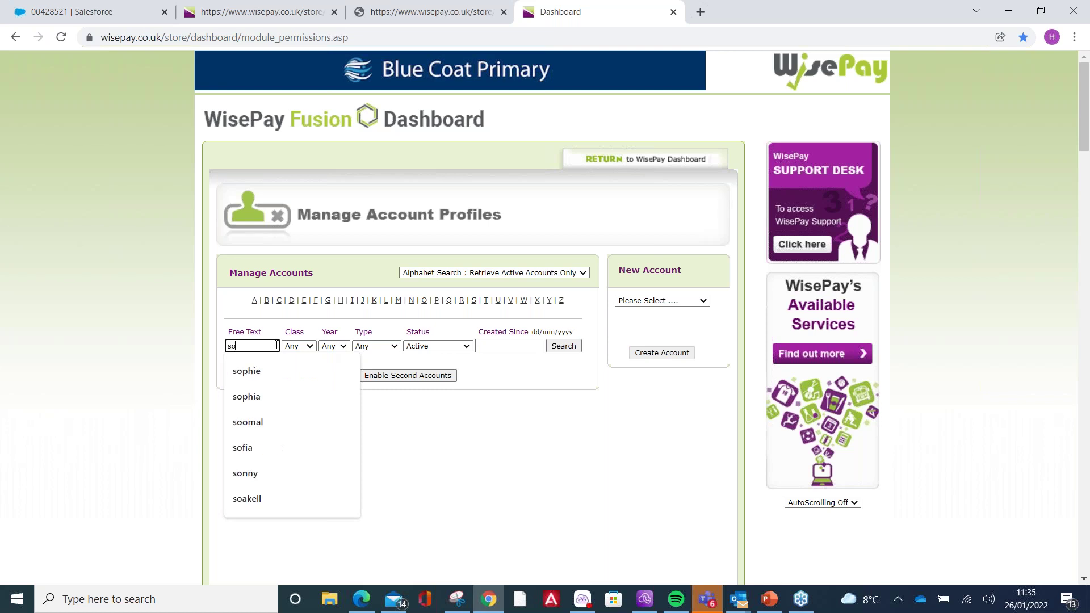
text(hie)
key(BackSpace)
key(BackSpace)
key(BackSpace)
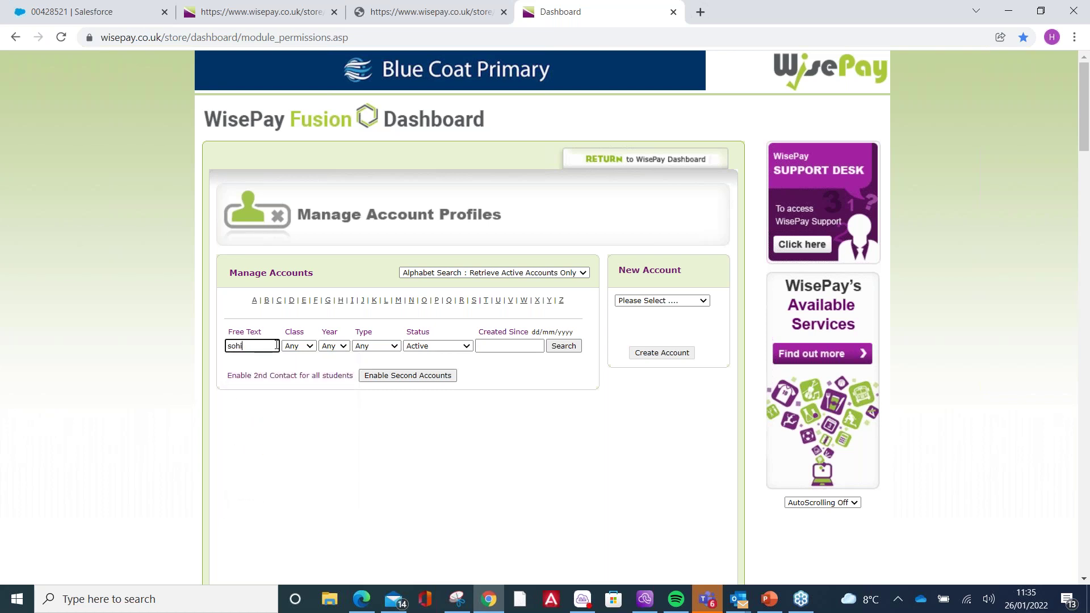
text(phie)
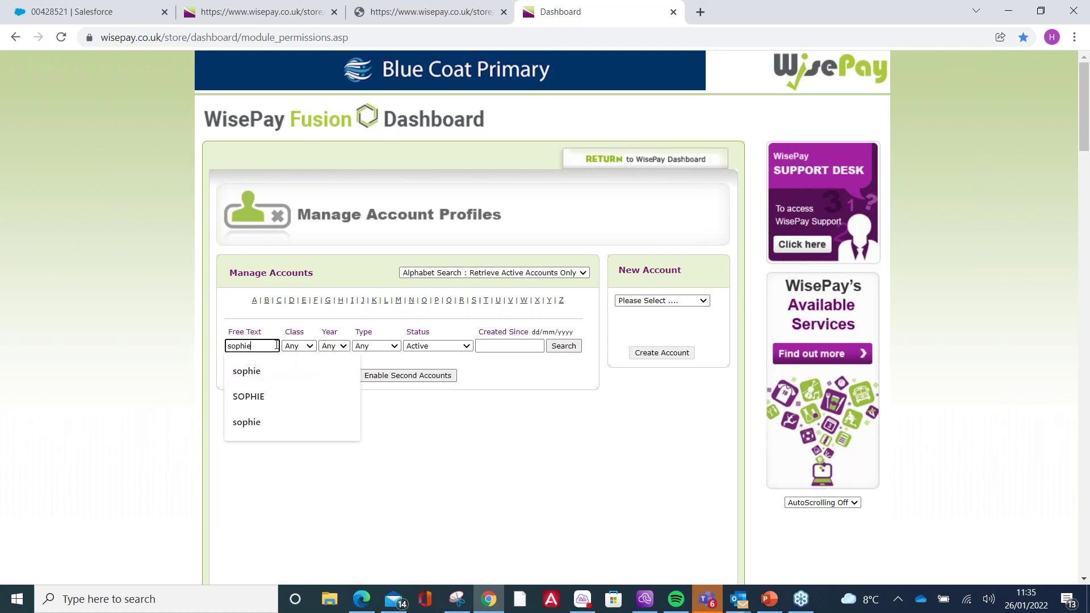
key(Return)
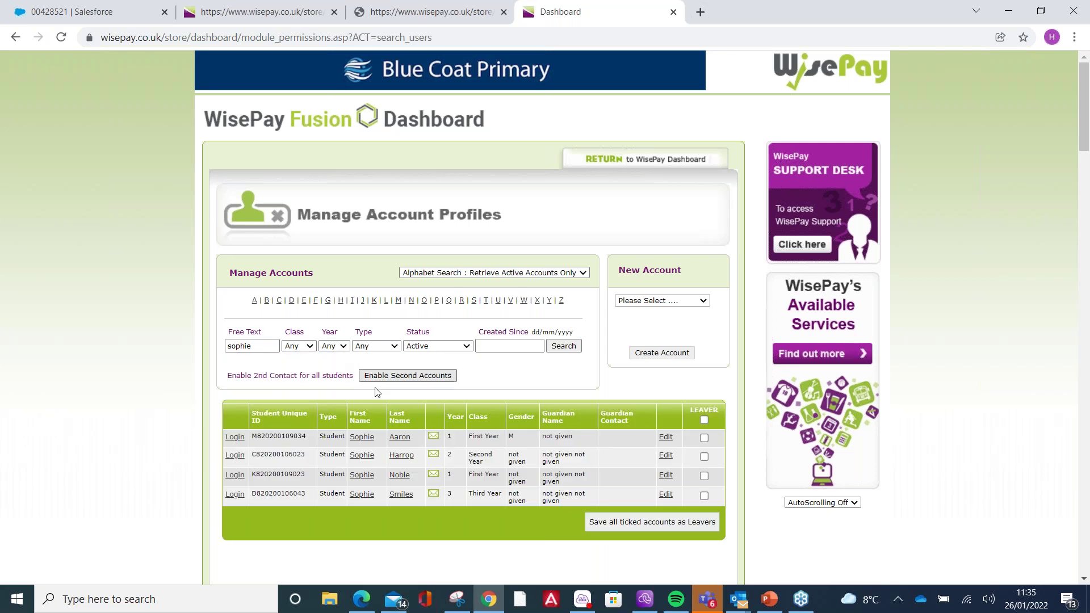
click(400, 438)
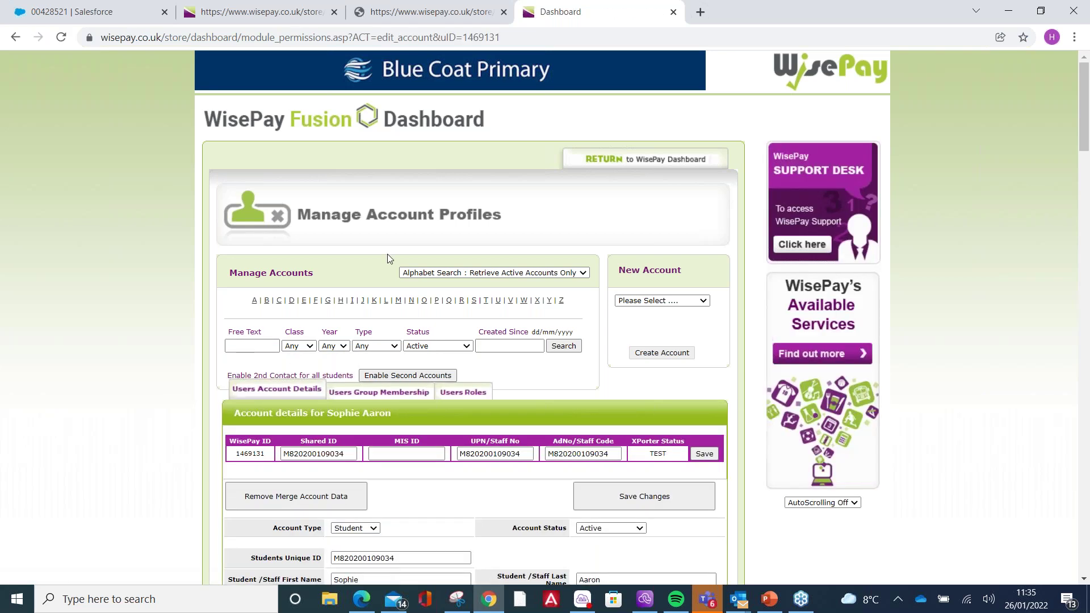
Set both Accepts SMS Texts and Accepts Email Messages to No for this student, save the changes and check the saved account.
scroll(437, 247, down, 2)
scroll(437, 247, down, 3)
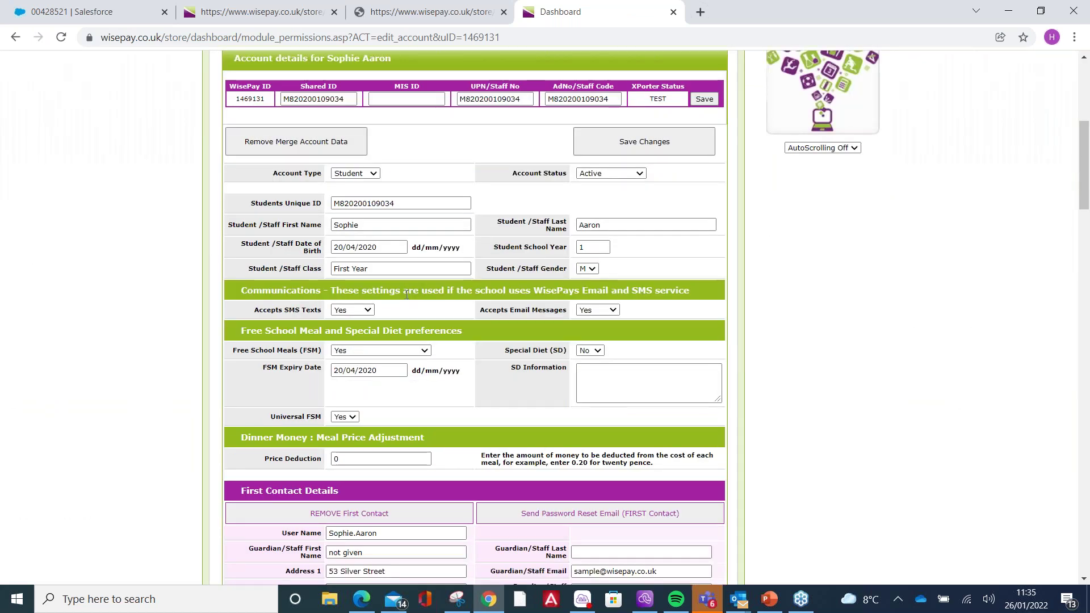
click(593, 309)
click(596, 336)
click(352, 310)
click(346, 331)
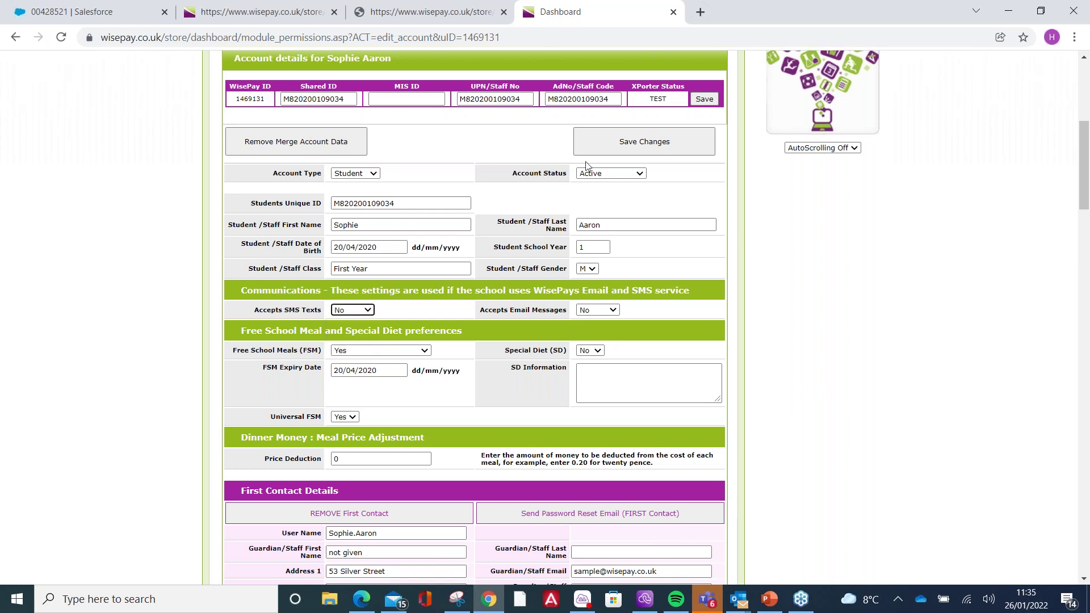
click(634, 143)
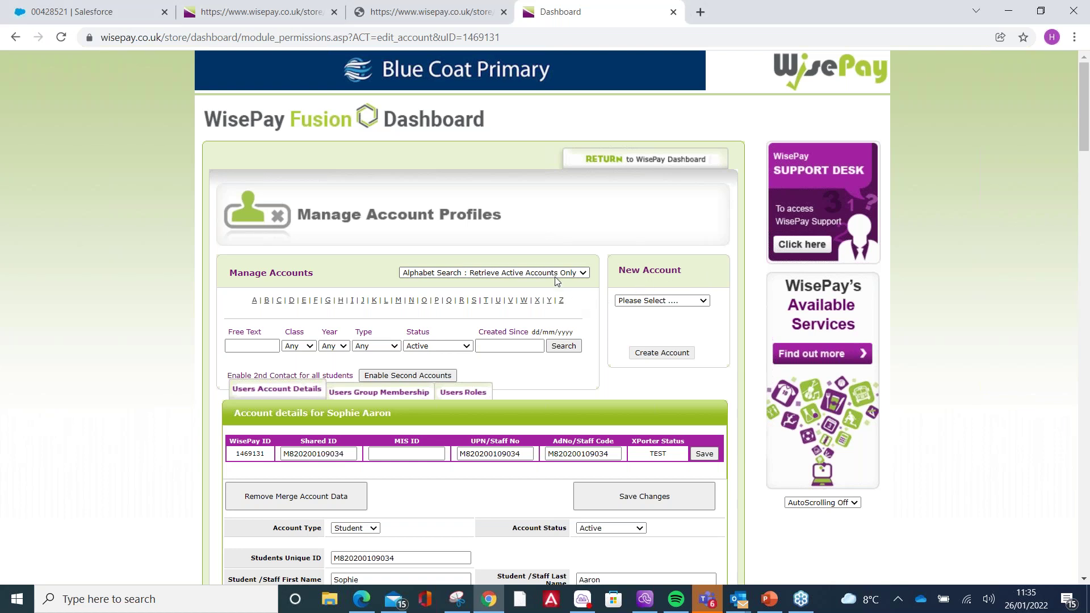
scroll(557, 282, down, 12)
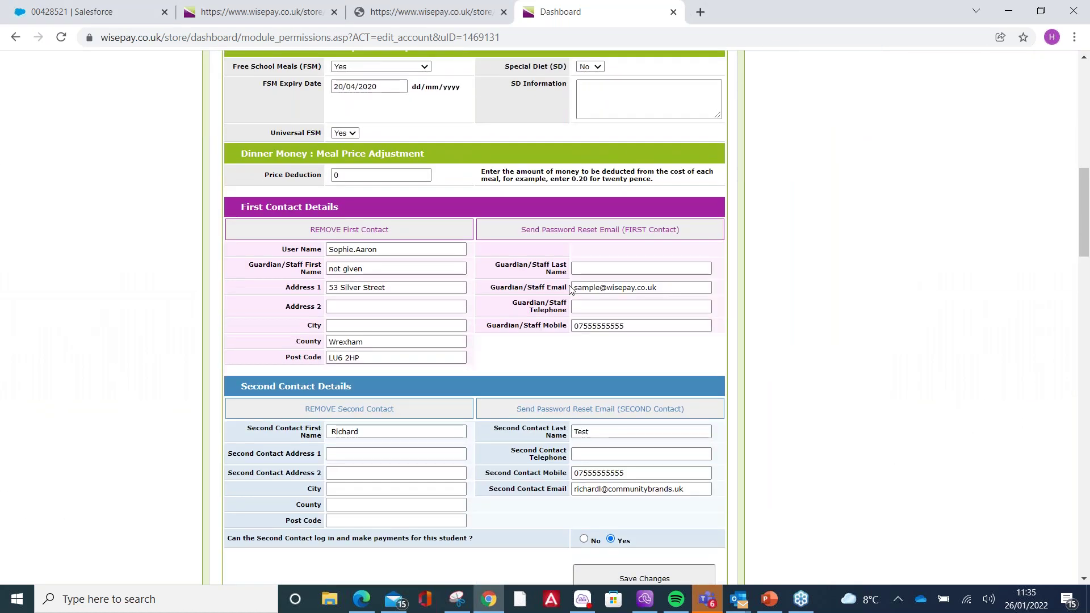
scroll(570, 288, down, 6)
scroll(572, 292, up, 7)
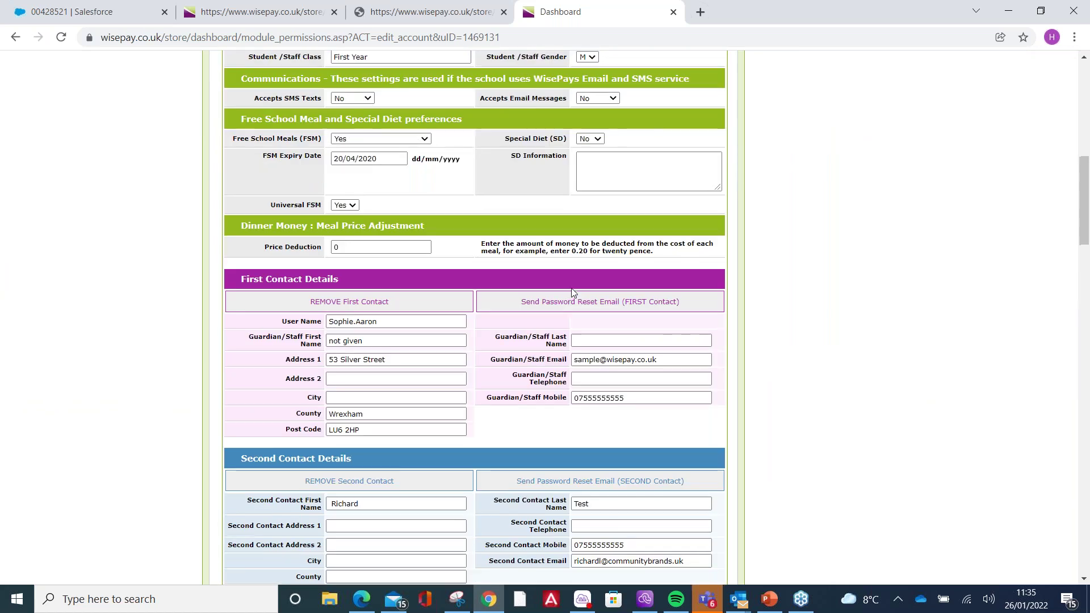
scroll(572, 292, up, 10)
Return to the dashboard and open the SMS Text reports in the Communications Hub.
click(661, 161)
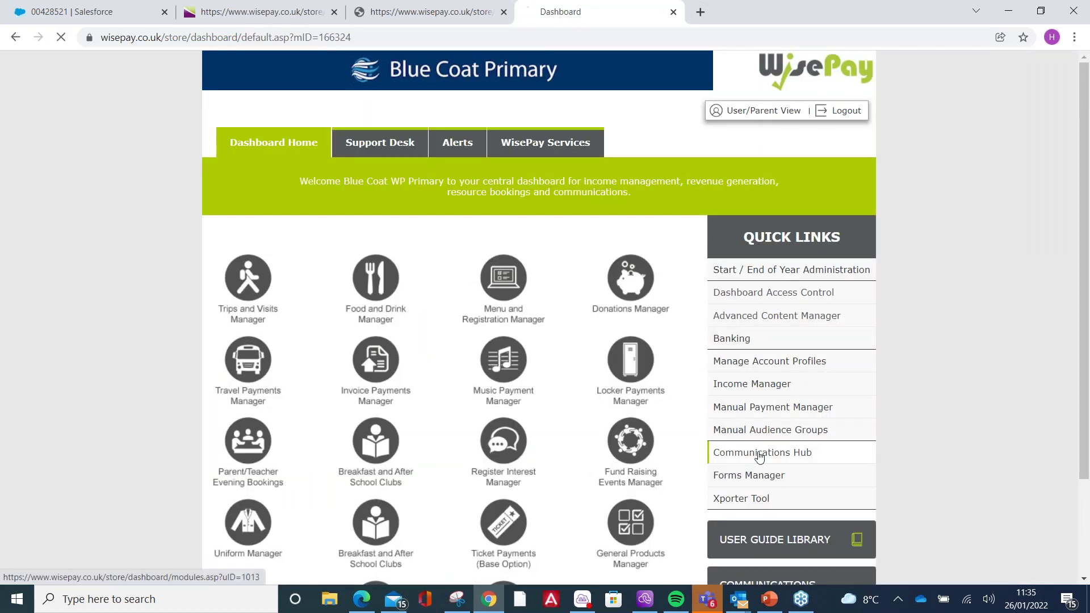
click(759, 450)
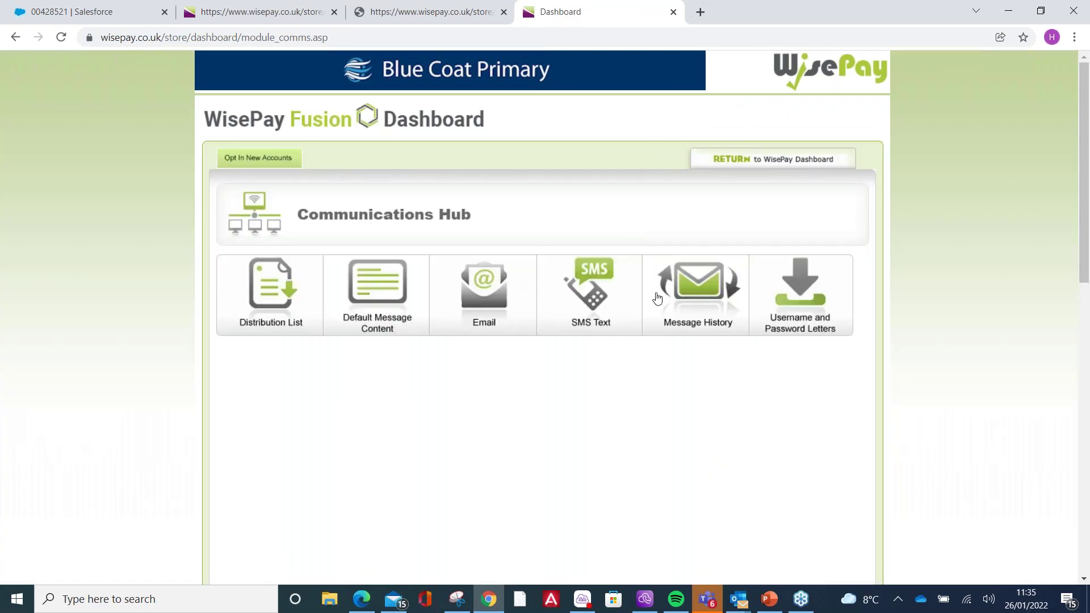
click(583, 290)
scroll(583, 273, down, 3)
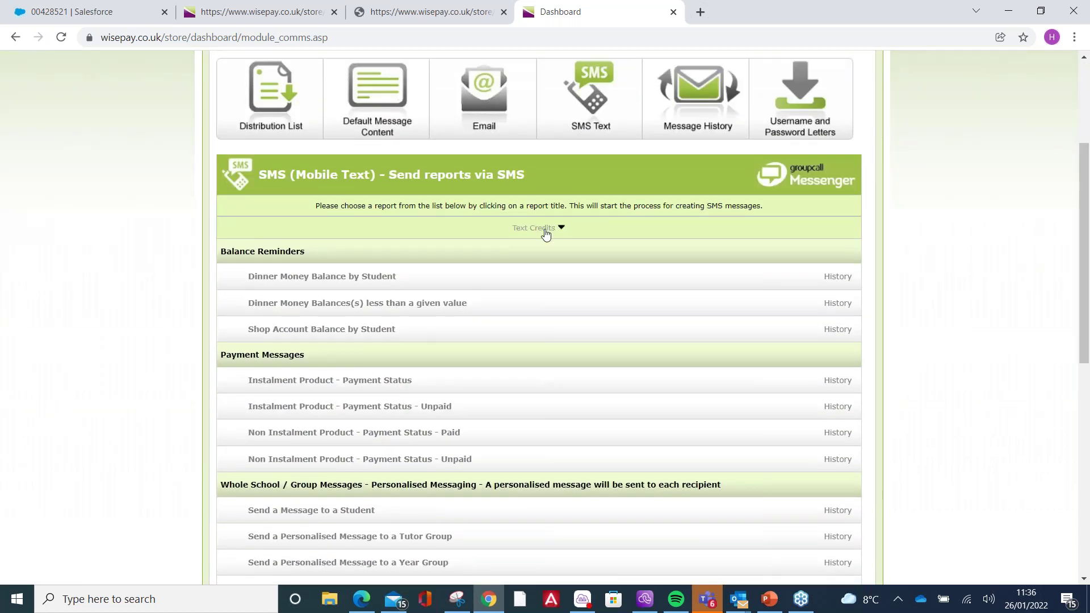
Expand the Text Credits summary and look through the available SMS reports, from balance reminders to Free School Meal messages.
click(544, 233)
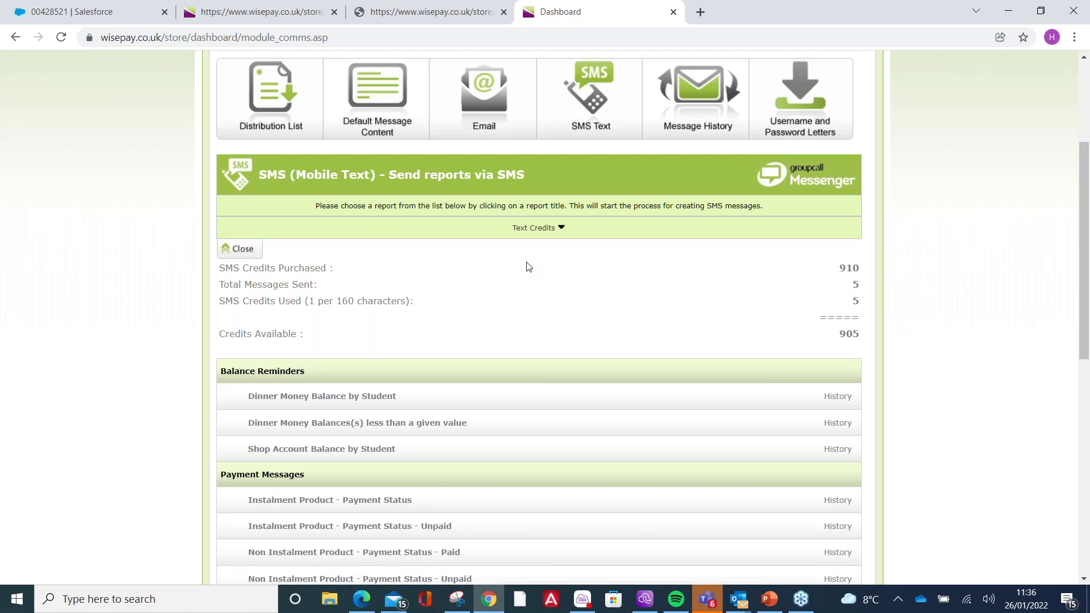
scroll(611, 232, down, 1)
scroll(611, 230, down, 4)
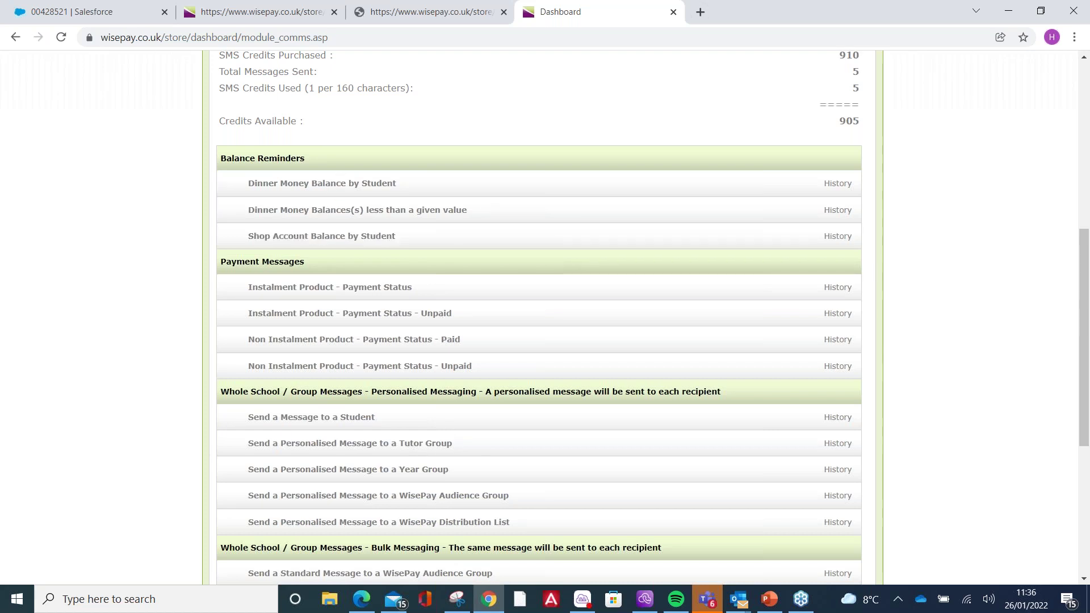
scroll(376, 362, down, 1)
scroll(403, 362, down, 5)
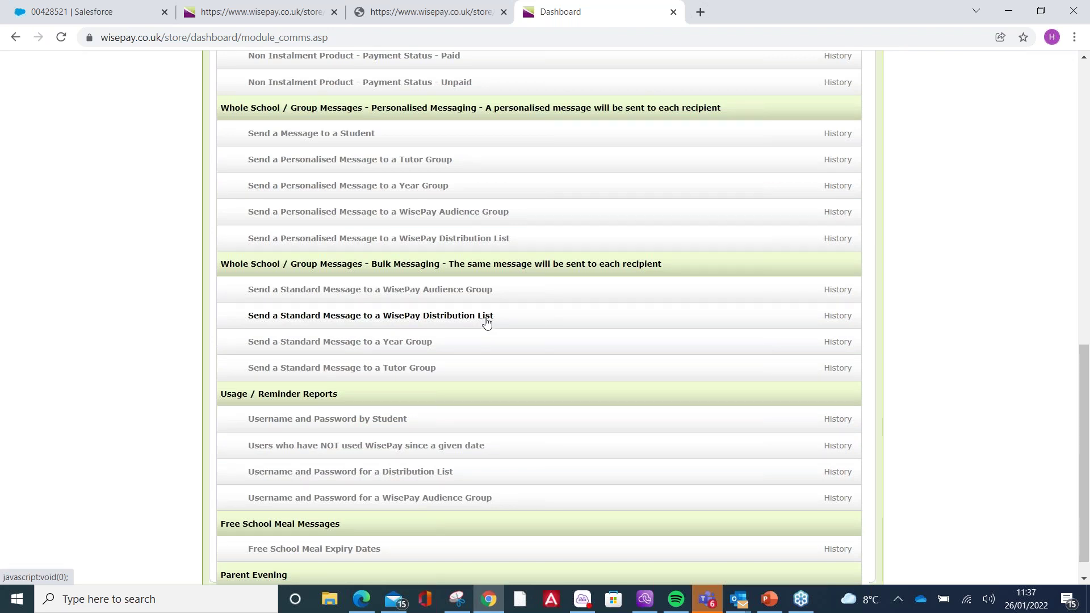
scroll(504, 290, up, 9)
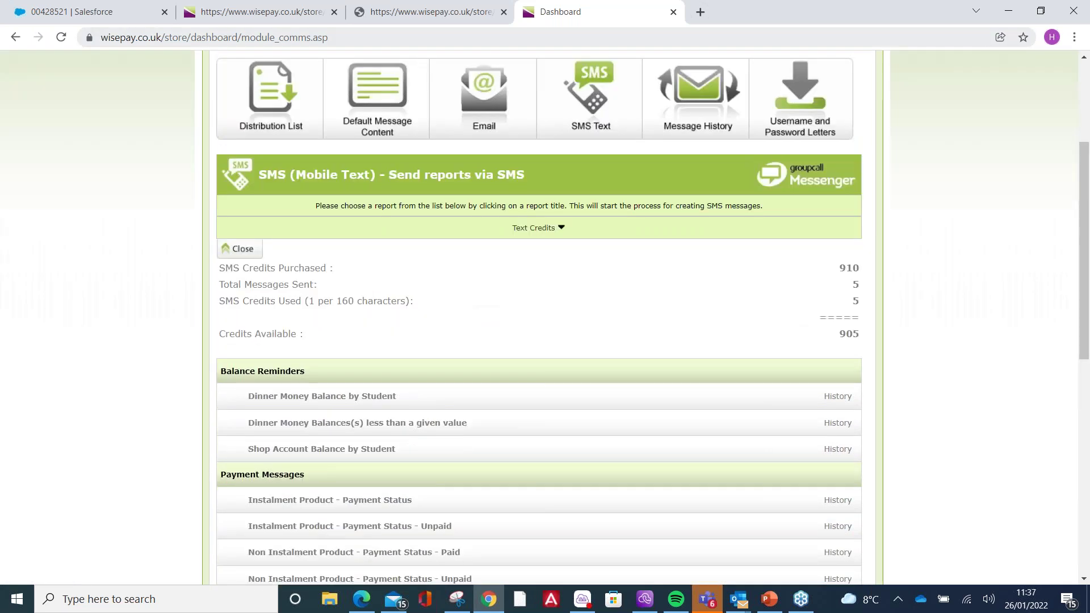
Start a Send a Message to a Student email for the preselected student and replace the placeholder sentence in the default message with a line break.
click(495, 86)
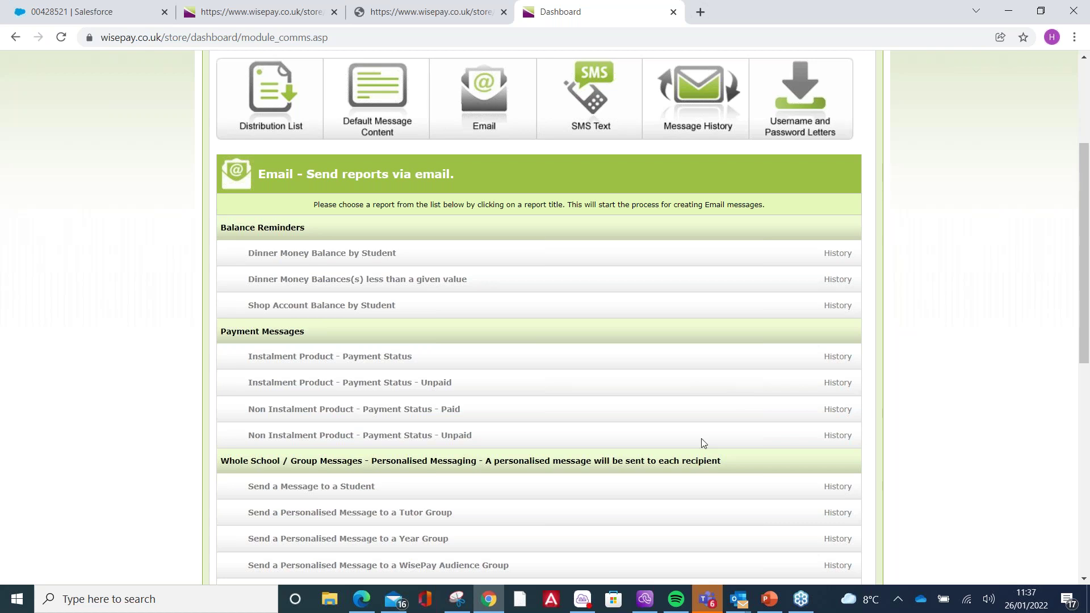
click(342, 486)
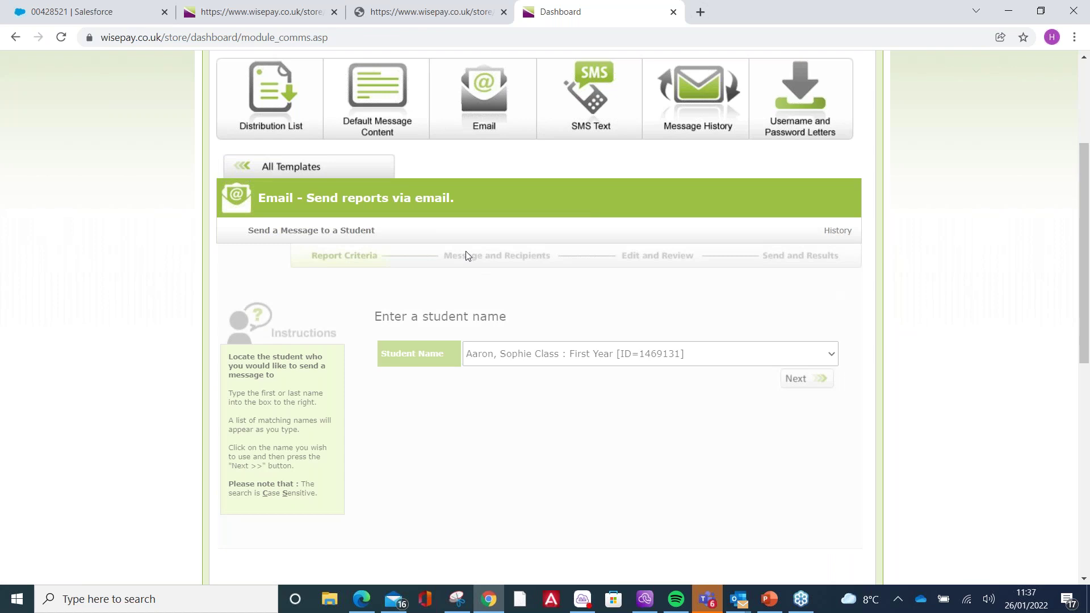
click(792, 379)
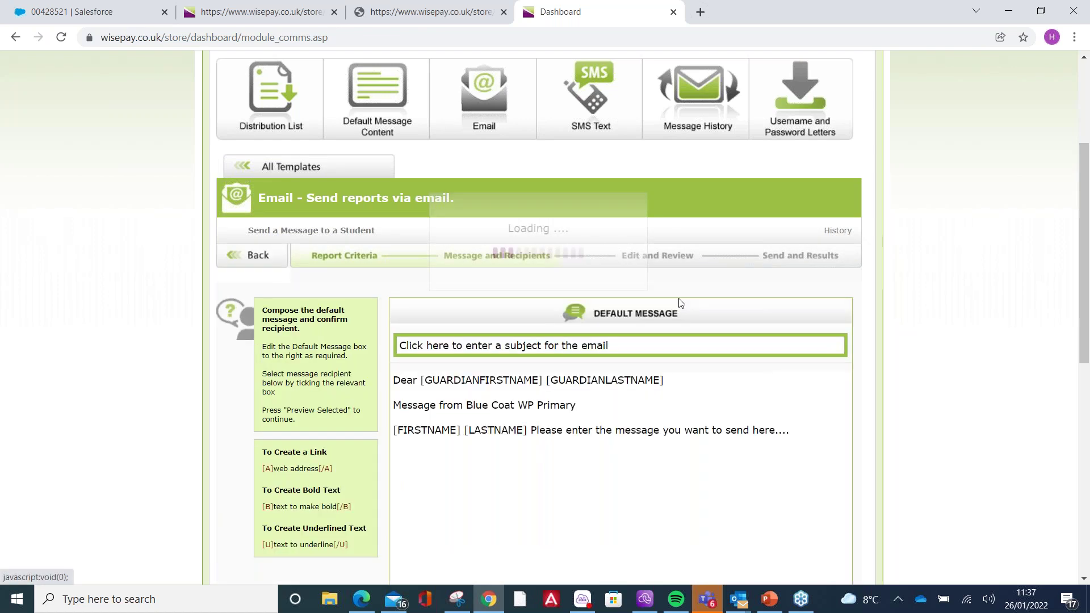
drag(537, 432, 818, 446)
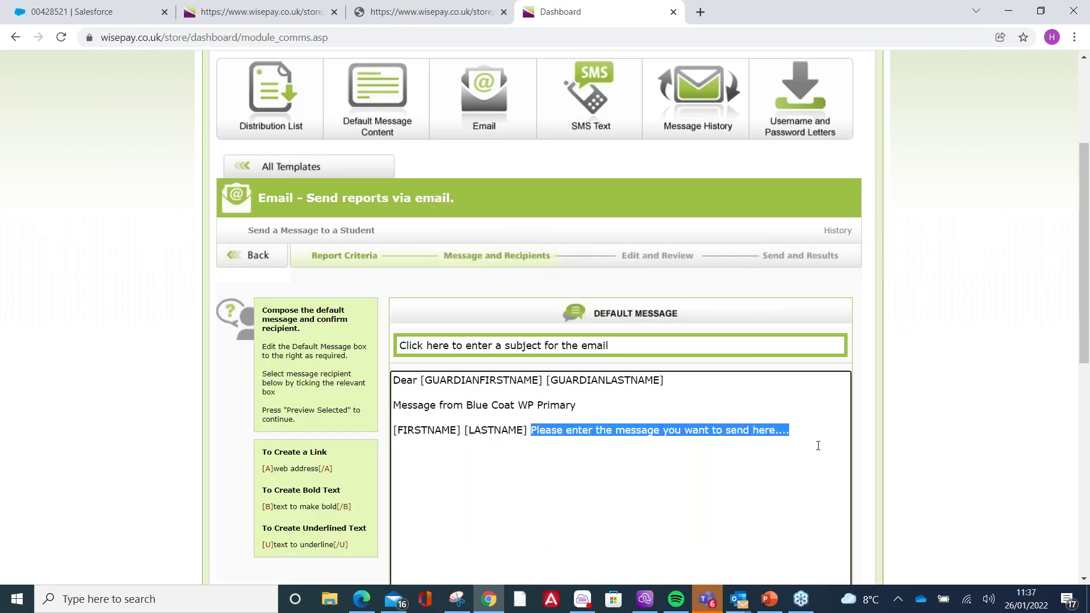
key(Return)
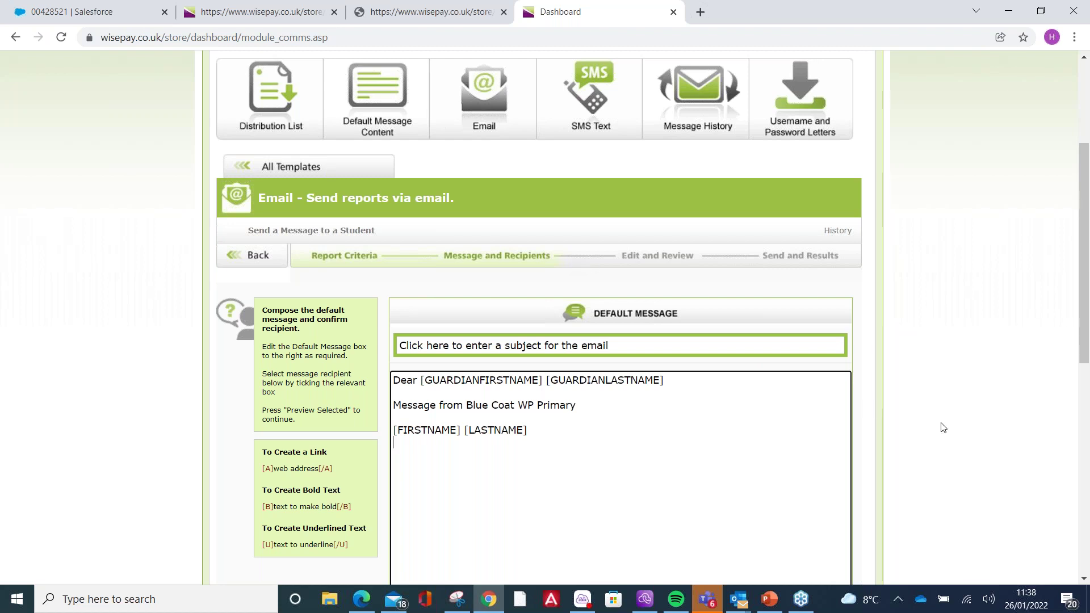
click(1061, 401)
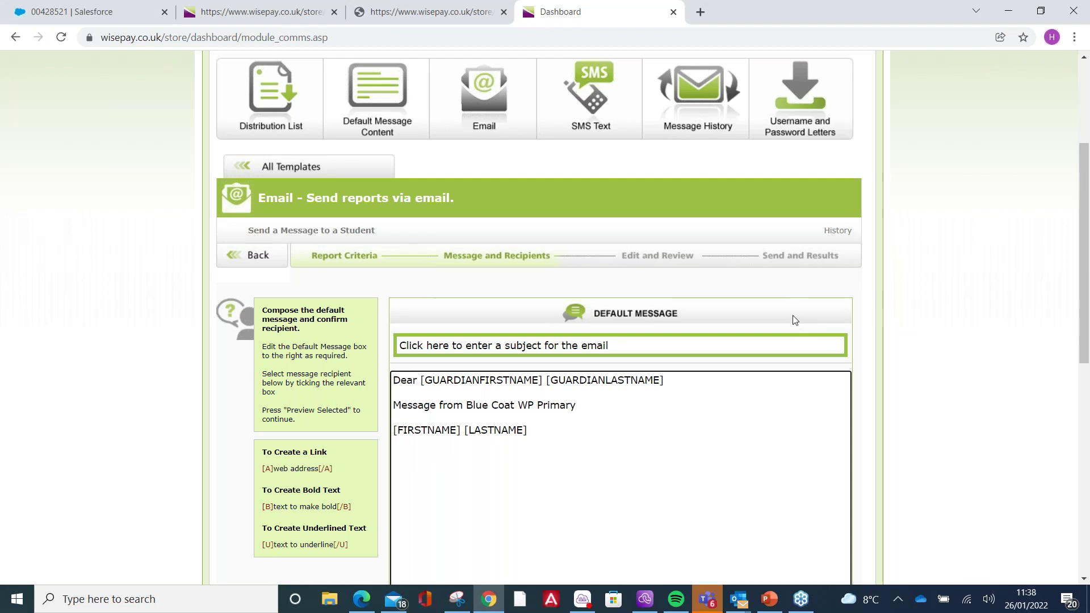